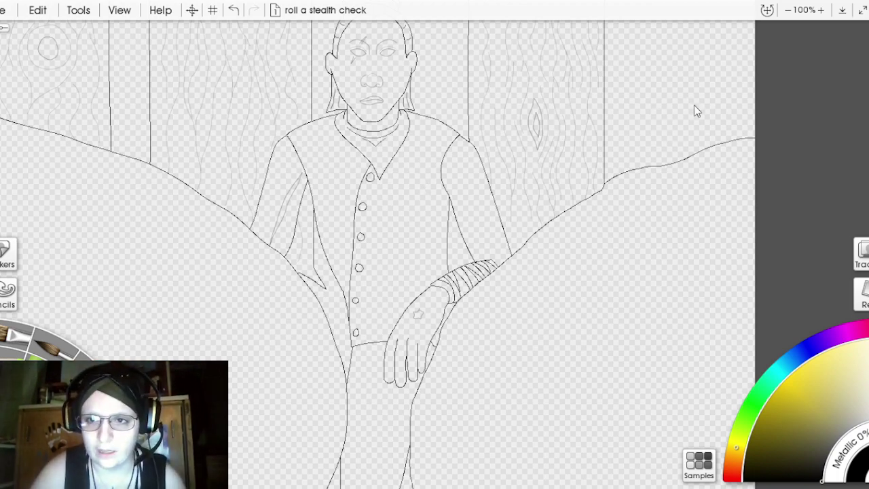
scroll(668, 92, "down", 1)
left_click_drag(682, 102, 764, 96)
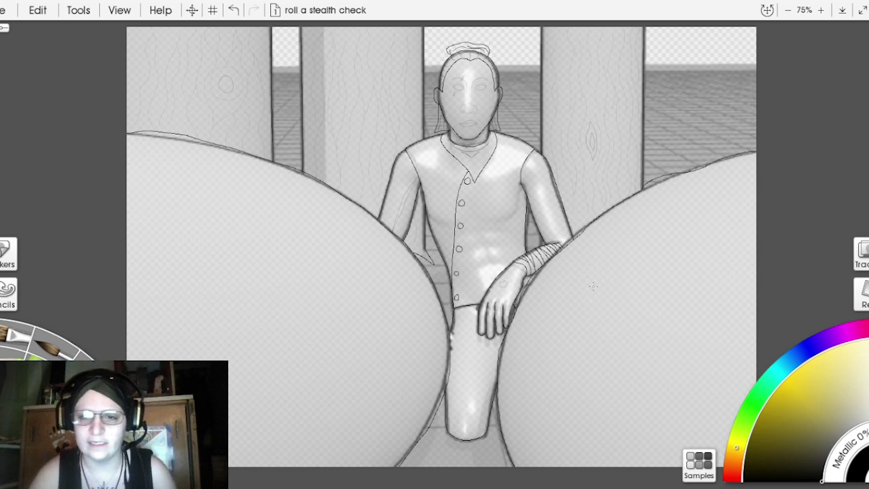
mouse_move(593, 286)
left_mouse_down()
mouse_move(598, 326)
mouse_move(630, 358)
mouse_move(619, 347)
left_mouse_up()
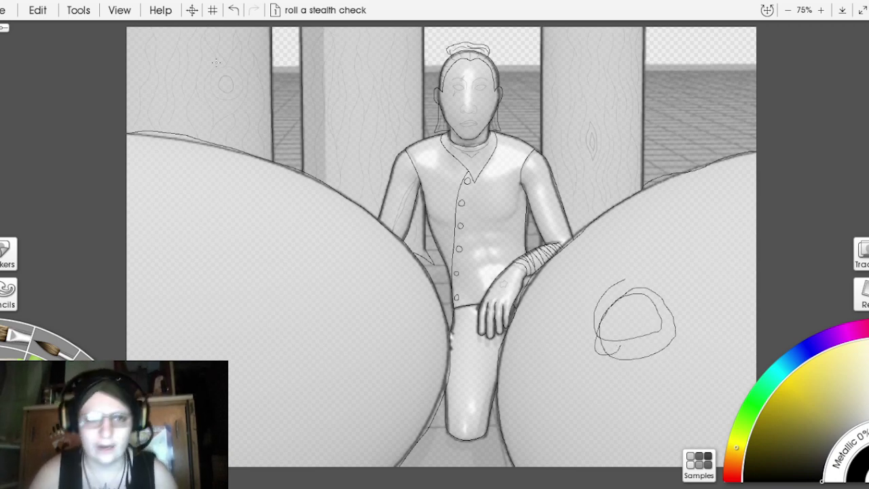
left_click(233, 10)
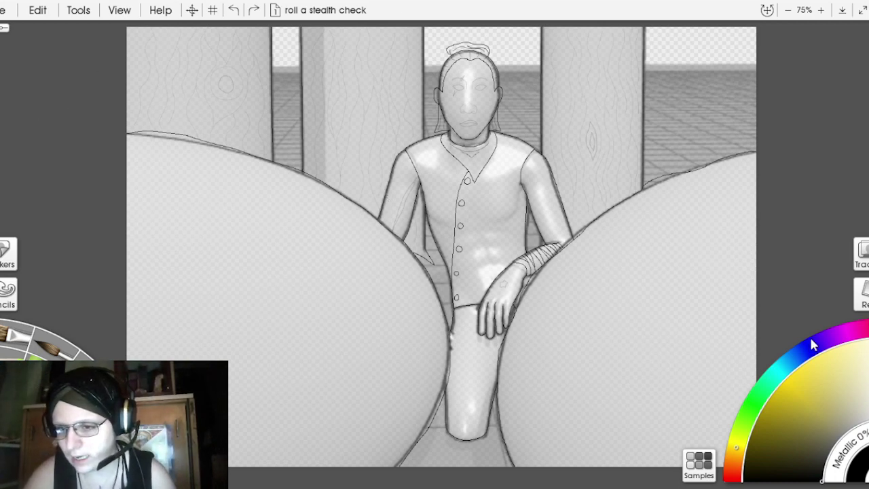
Step: Choose a very dark blue-violet colour and fill the hand resting below the bandaged wrist with it
left_click(817, 341)
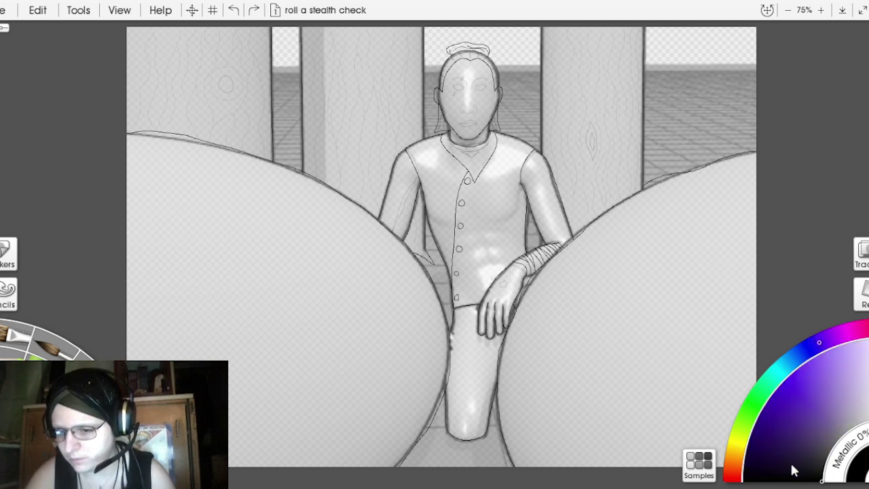
left_click(762, 465)
left_click(761, 469)
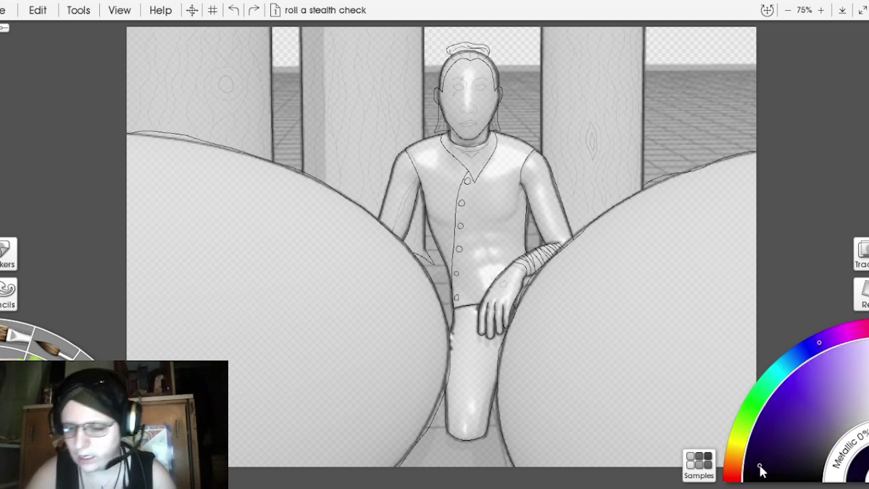
left_click(758, 469)
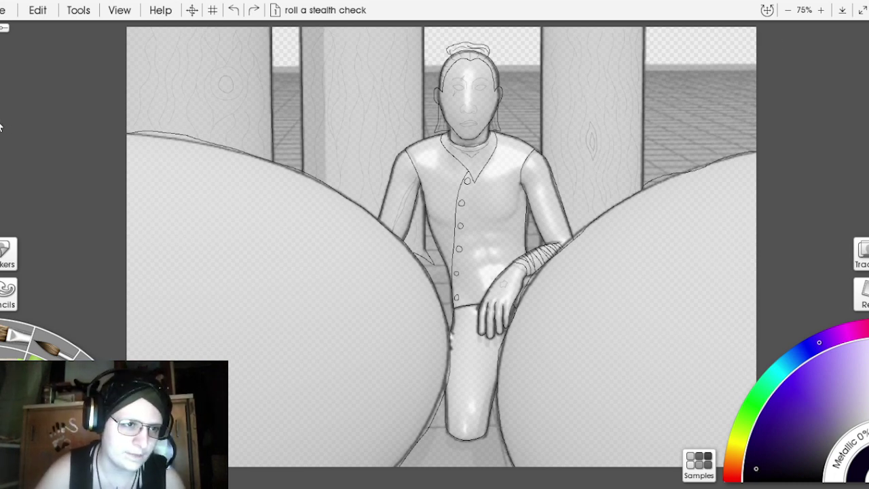
key("ctrl+shift+t")
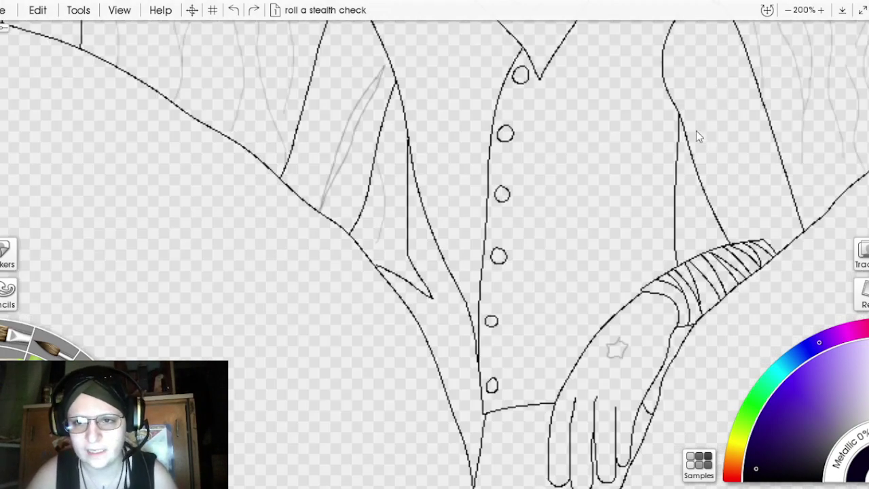
left_click_drag(696, 131, 625, 45)
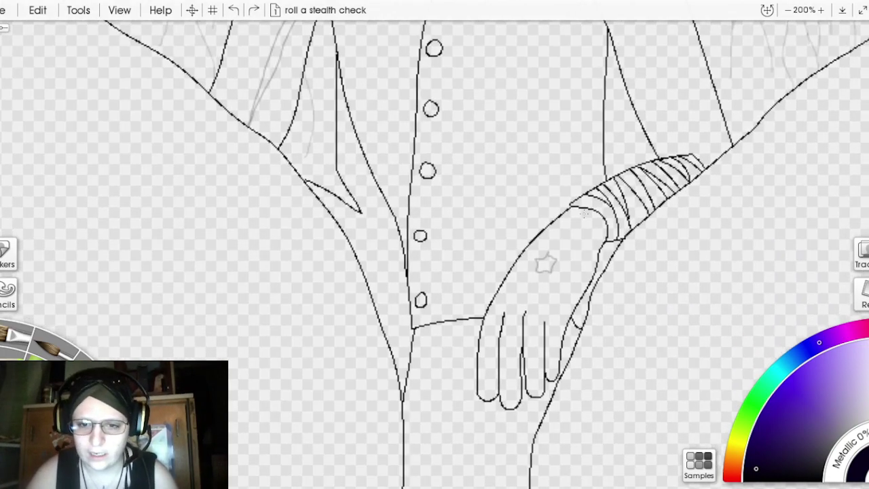
left_click(573, 249)
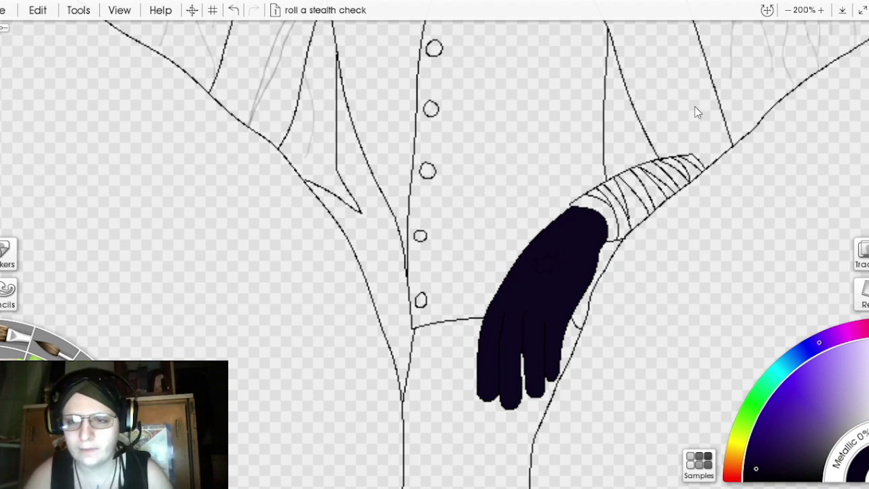
Step: Fill both of the figure's bare arms with the same very dark blue-violet, including the unfilled edge near the shoulder
mouse_move(695, 106)
left_mouse_down()
mouse_move(605, 266)
mouse_move(587, 265)
left_mouse_up()
left_click(586, 265)
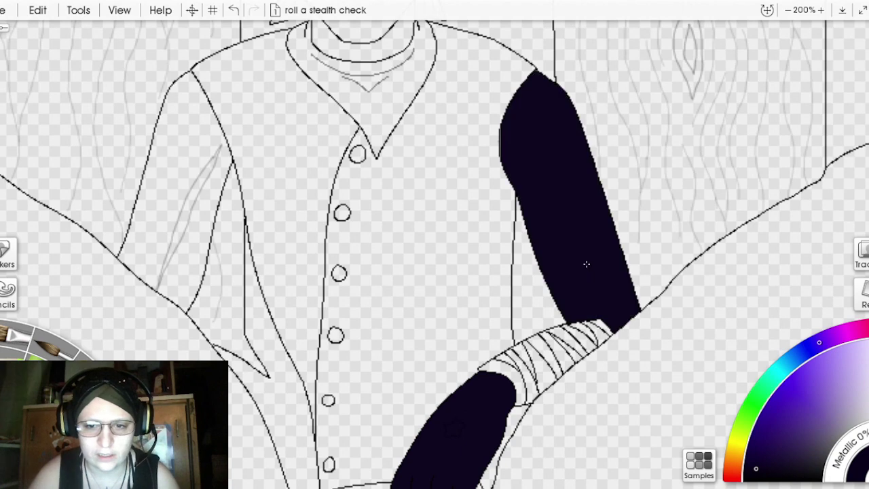
left_click(499, 139)
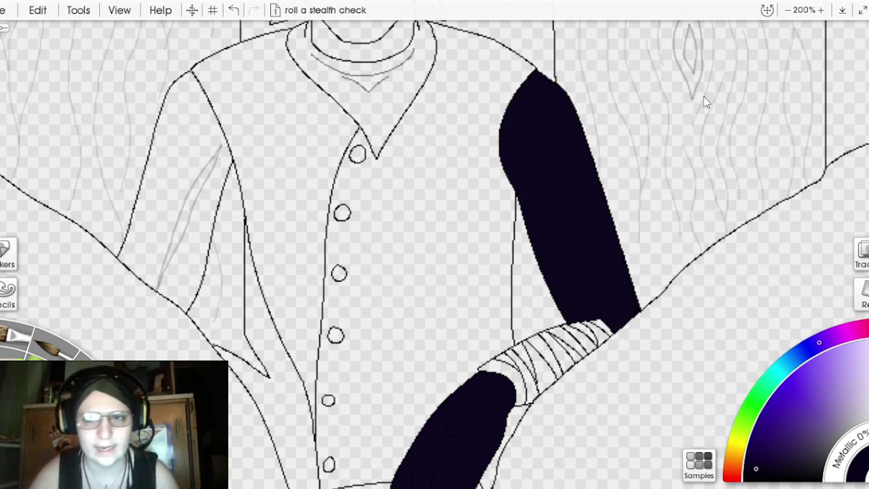
mouse_move(704, 101)
left_mouse_down()
mouse_move(791, 93)
mouse_move(865, 24)
left_mouse_up()
mouse_move(407, 136)
left_mouse_down()
mouse_move(418, 162)
mouse_move(351, 292)
left_mouse_up()
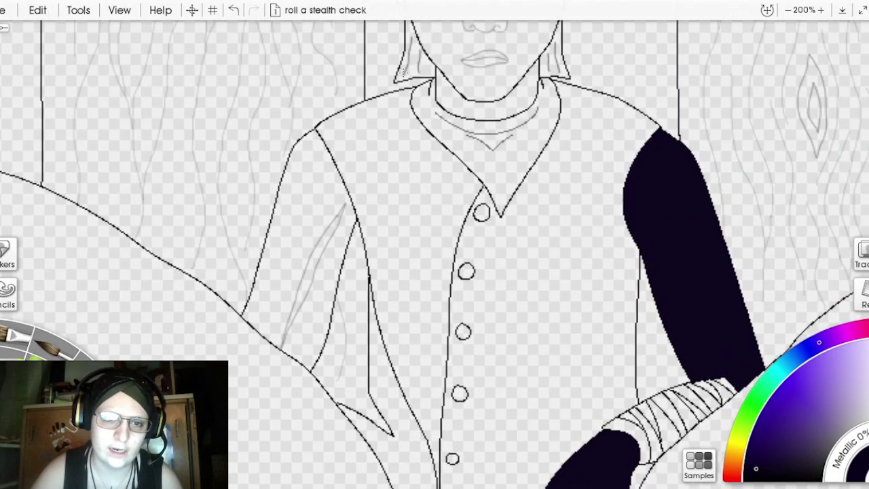
left_click(305, 204)
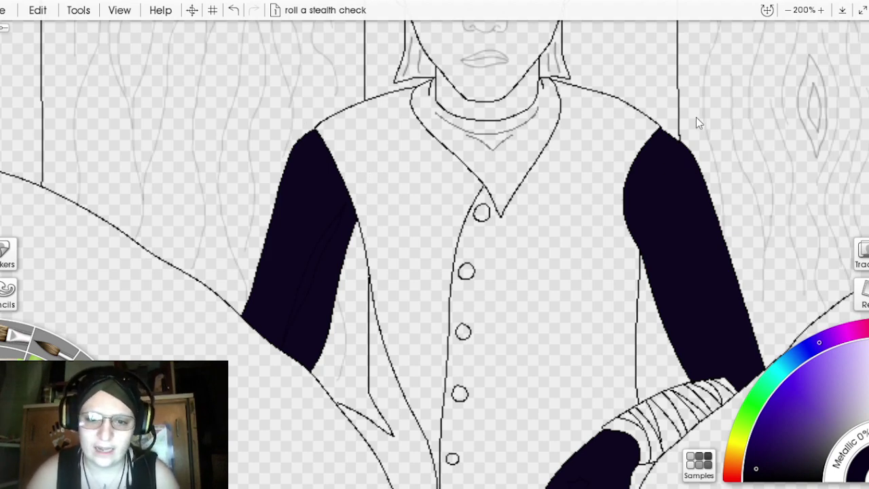
Step: Fill the figure's neck, face and ears with the dark blue-violet skin colour, covering the leftover ear edge
left_click_drag(696, 117, 659, 305)
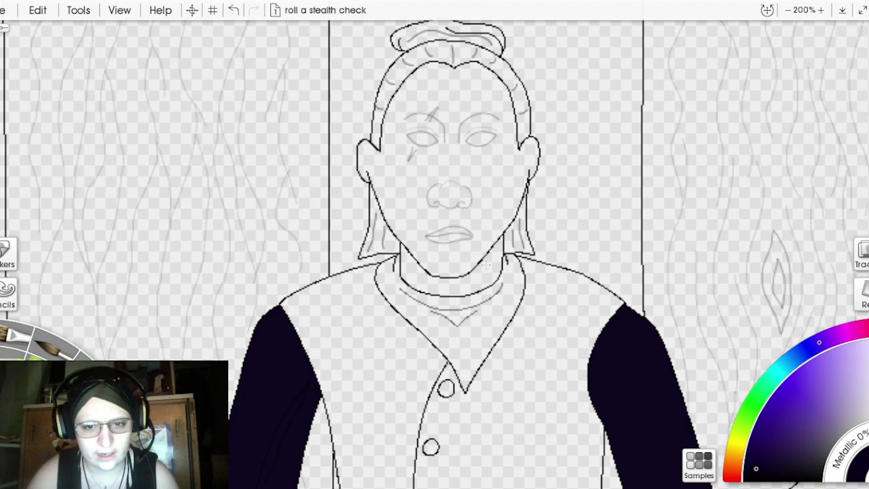
left_click(486, 267)
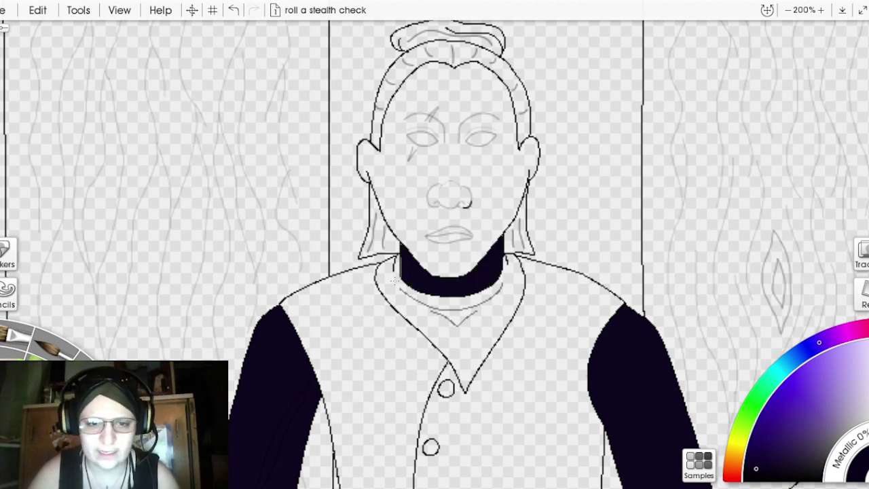
left_click(232, 9)
left_click(254, 10)
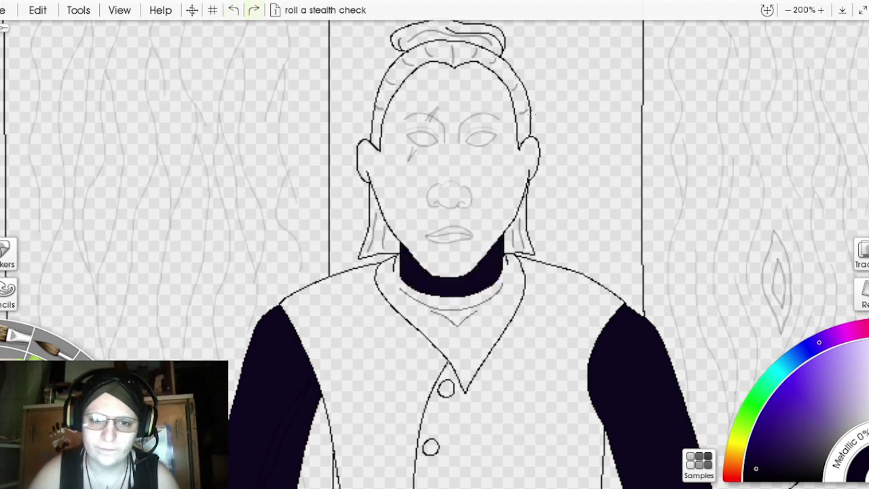
left_click(491, 188)
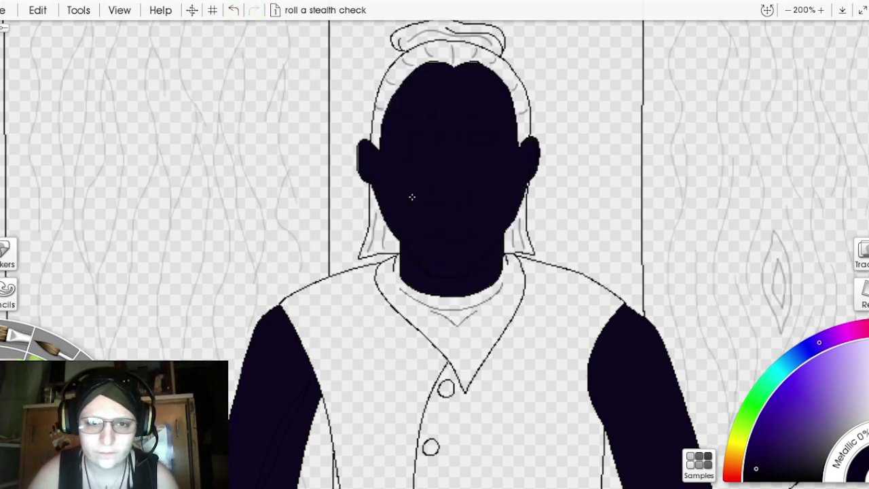
left_click(359, 155)
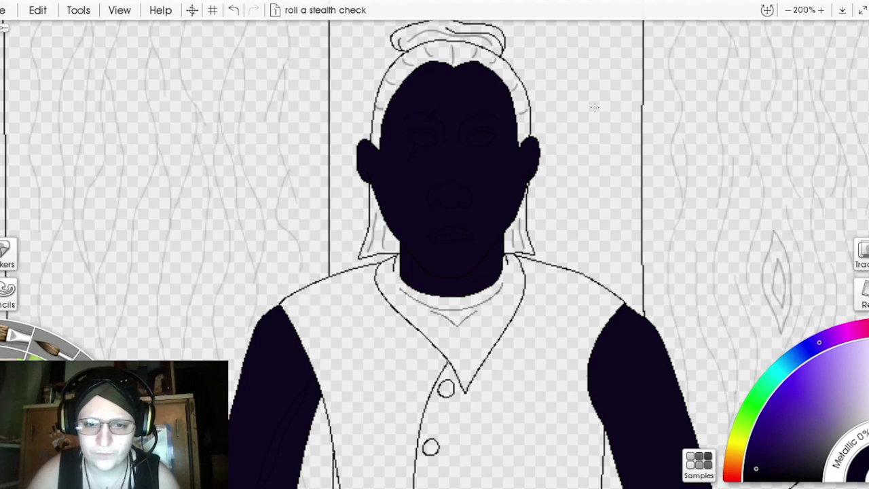
Step: Paint the long scar on the unbandaged arm in a brighter violet and soften its edges into the skin
scroll(719, 114, "down", 5)
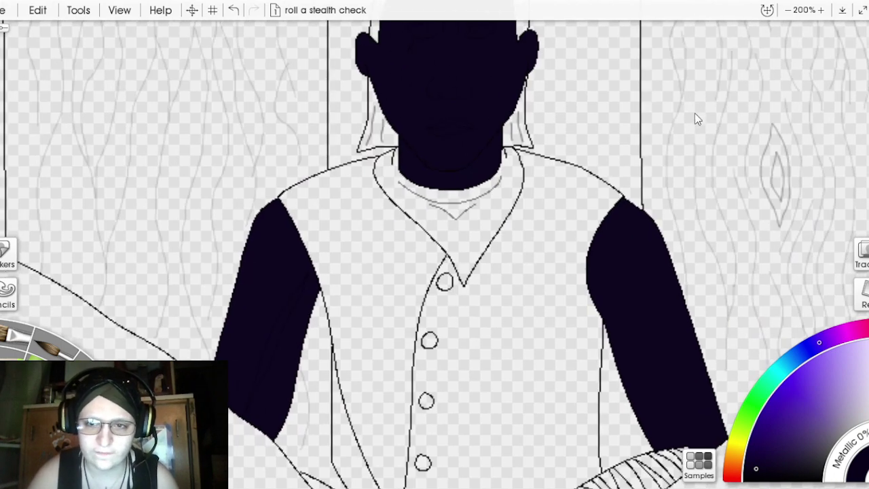
left_click_drag(674, 65, 751, 98)
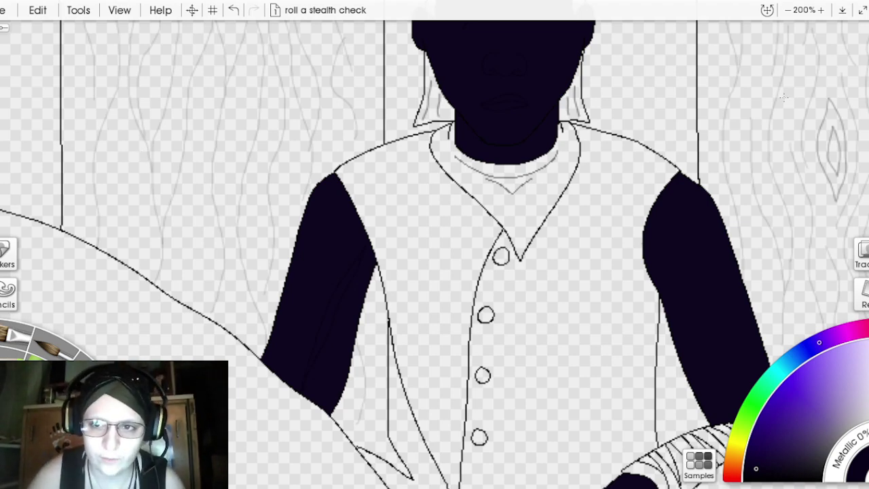
key("ctrl+plus")
key("ctrl+plus")
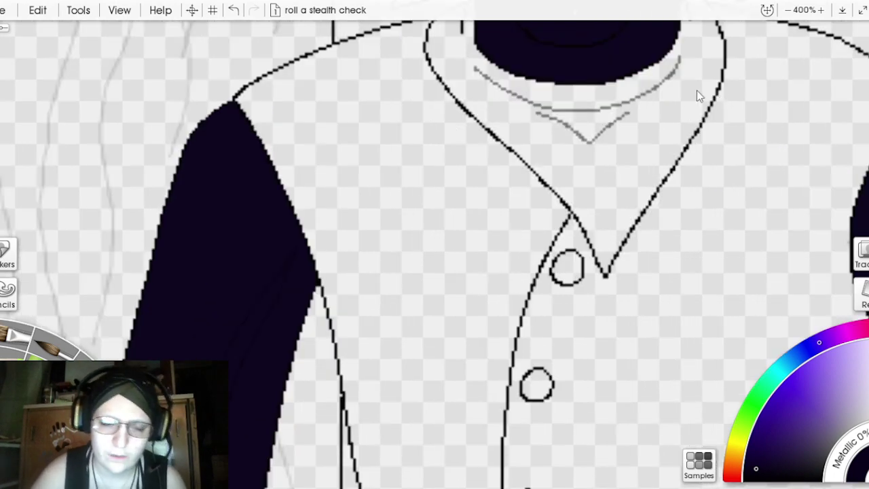
left_click_drag(697, 95, 859, 21)
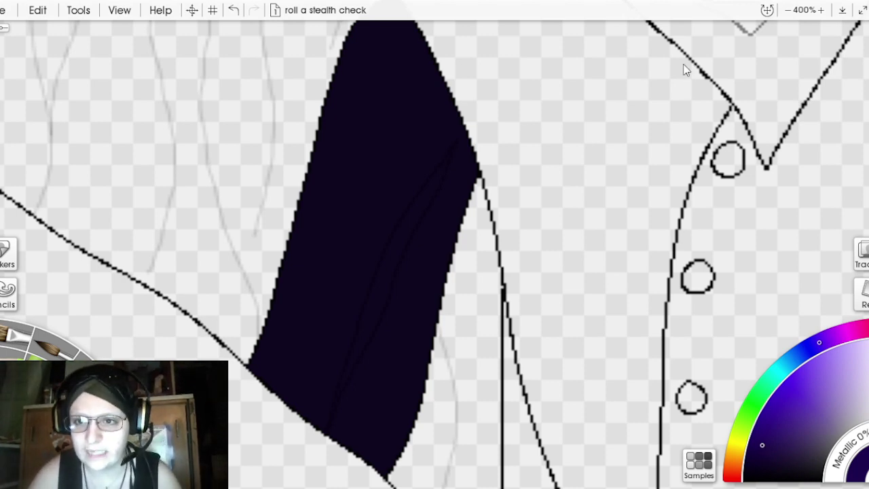
left_click_drag(694, 111, 714, 43)
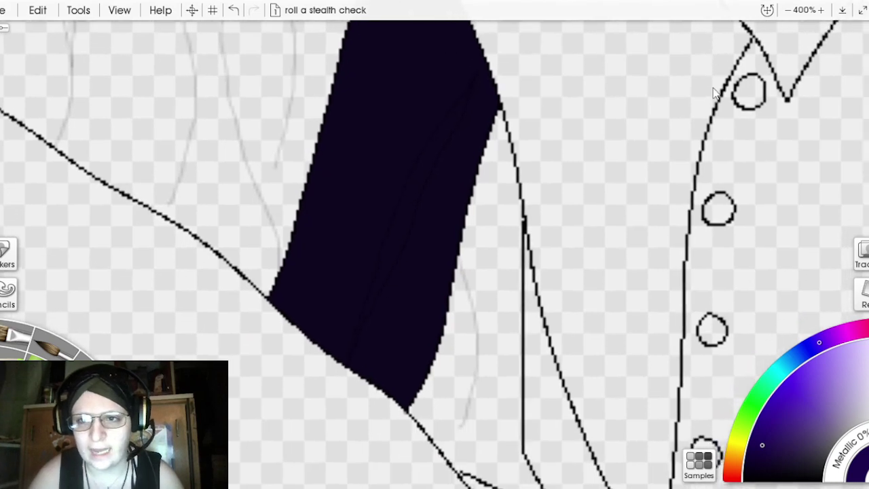
scroll(712, 89, "up", 1)
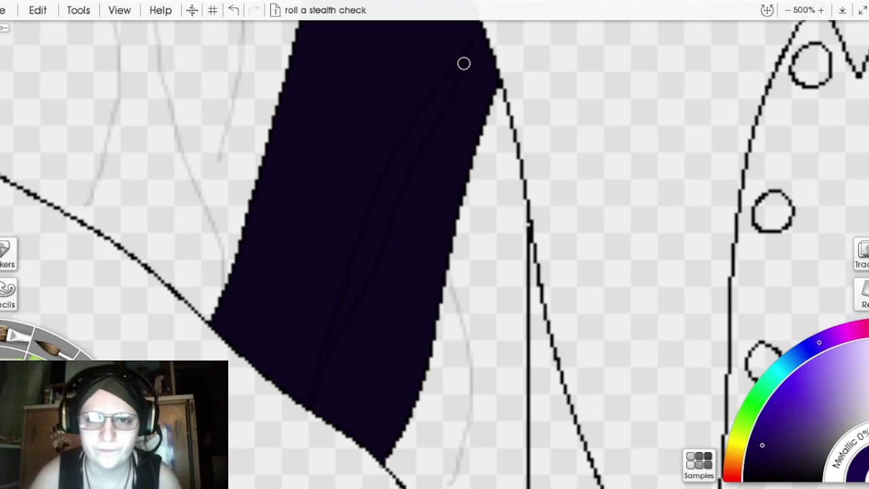
mouse_move(465, 49)
left_mouse_down()
mouse_move(378, 194)
mouse_move(316, 398)
mouse_move(375, 246)
mouse_move(351, 307)
mouse_move(379, 253)
mouse_move(400, 175)
mouse_move(353, 298)
mouse_move(391, 177)
mouse_move(383, 208)
mouse_move(459, 64)
mouse_move(400, 173)
mouse_move(441, 90)
mouse_move(395, 166)
left_mouse_up()
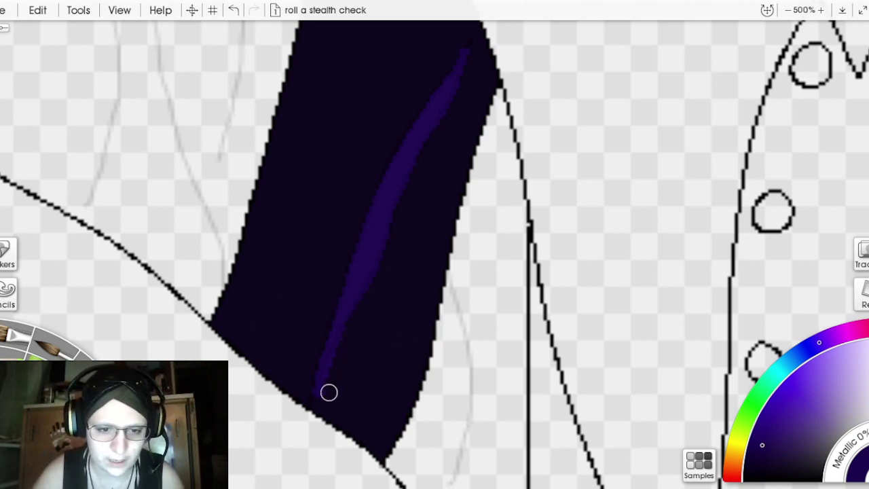
mouse_move(325, 395)
left_mouse_down()
mouse_move(349, 332)
mouse_move(385, 303)
left_mouse_up()
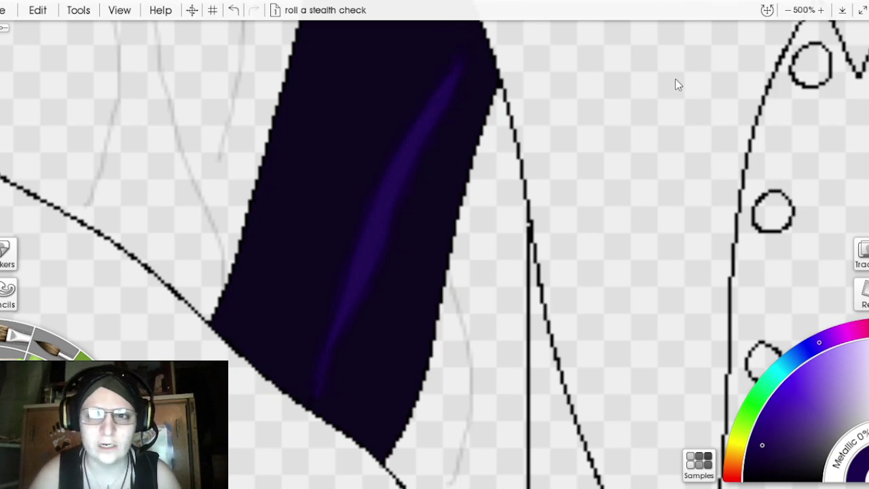
Step: Check the arm scar against the whole figure and undo its violet painting
scroll(674, 85, "down", 1)
scroll(675, 86, "down", 5)
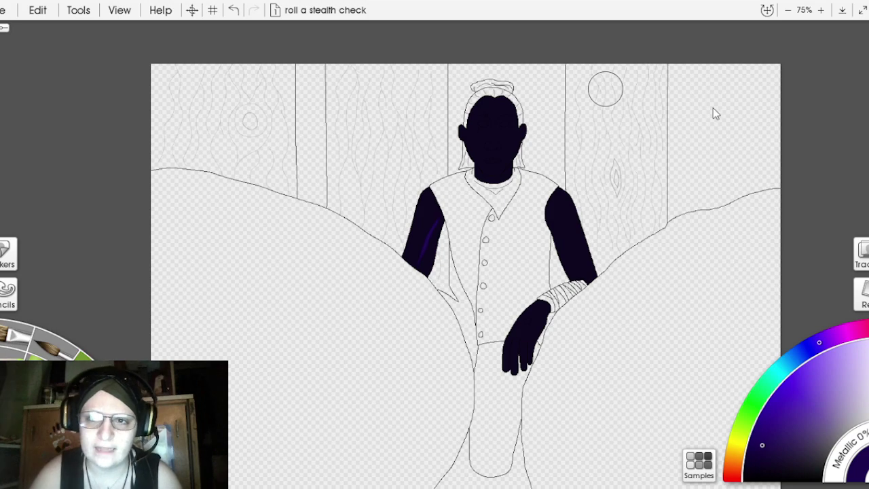
scroll(714, 107, "up", 5)
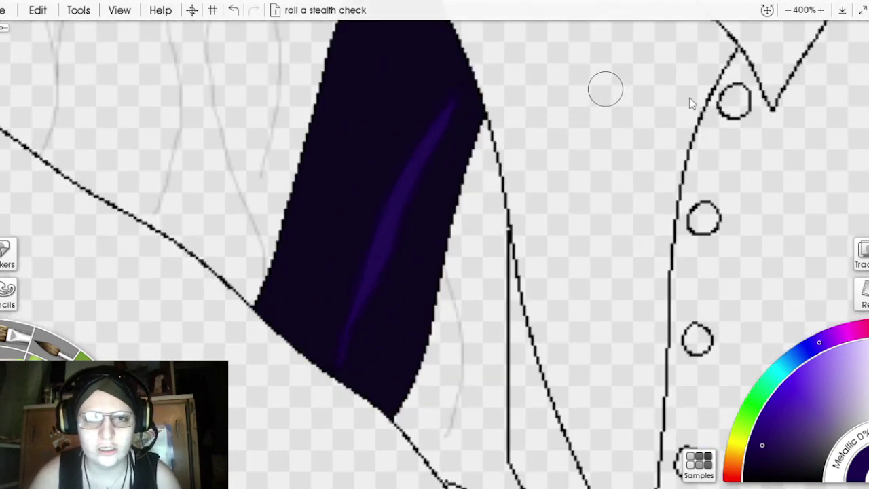
left_click(233, 13)
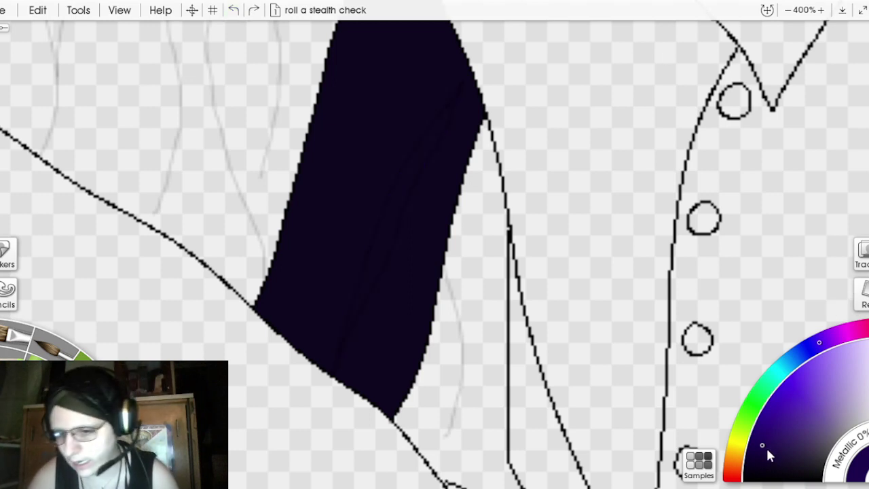
Step: Pick a slightly darker violet, repaint the long arm scar with it and check it on the whole figure
left_click(757, 453)
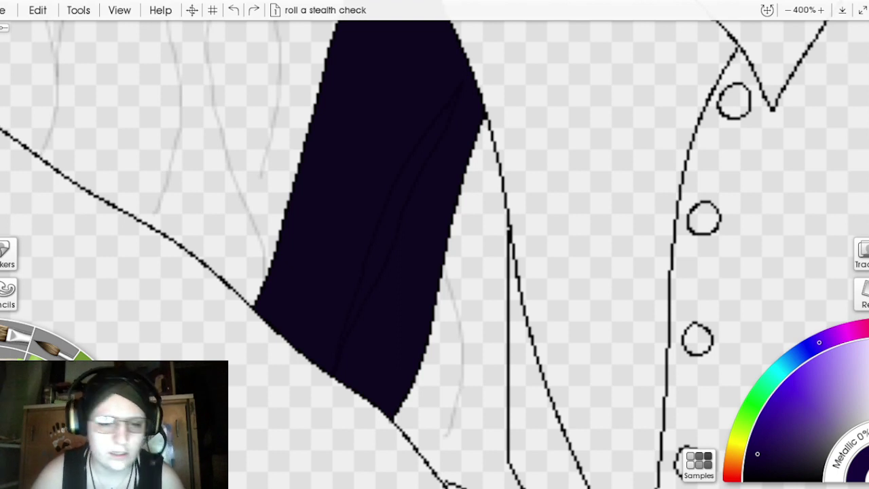
mouse_move(359, 344)
left_mouse_down()
mouse_move(338, 360)
mouse_move(397, 185)
mouse_move(453, 99)
left_mouse_up()
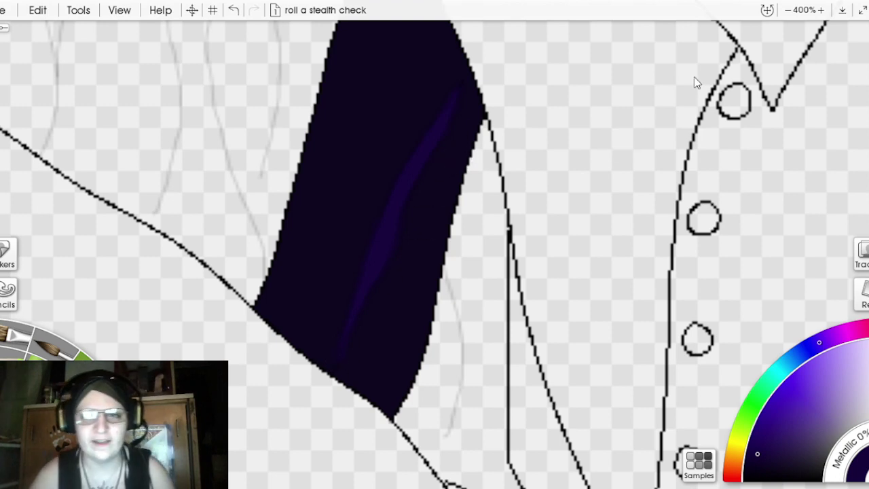
key("ctrl+0")
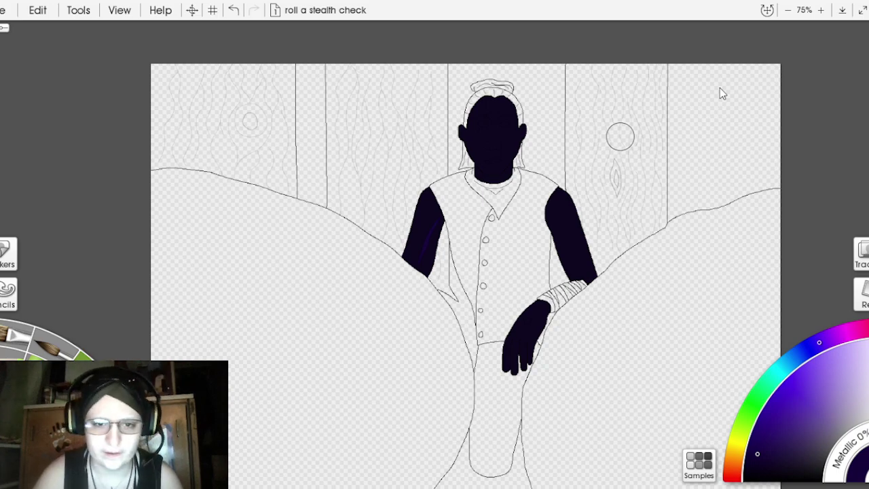
Step: Paint the star-shaped scar on the back of the hand violet, soften its edges and check it from farther out
key("ctrl+equal")
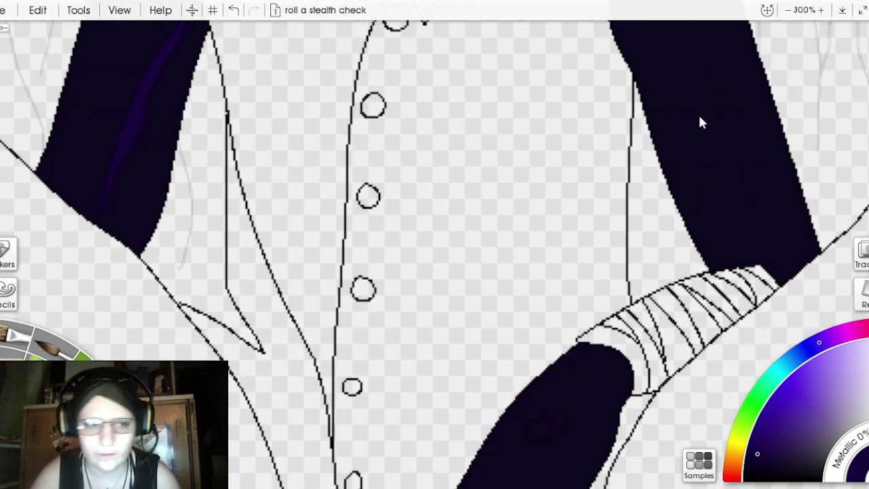
left_click_drag(702, 123, 684, 31)
left_click_drag(700, 110, 664, 46)
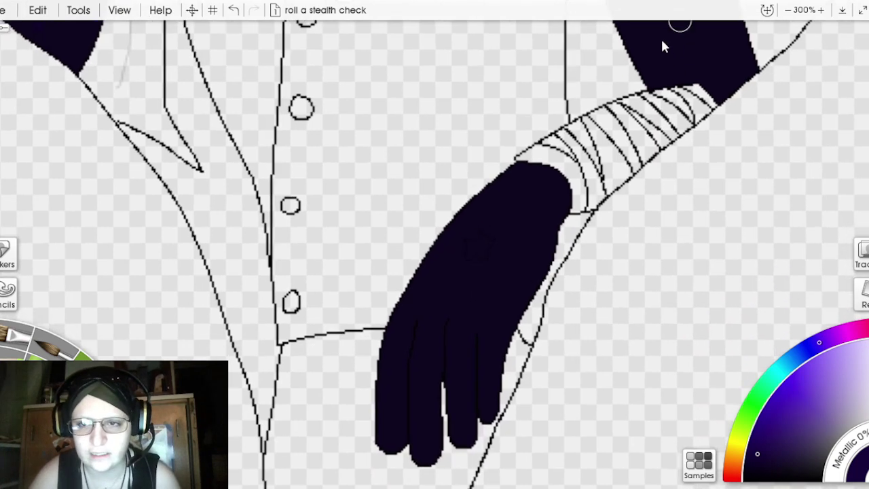
scroll(706, 88, "up", 5)
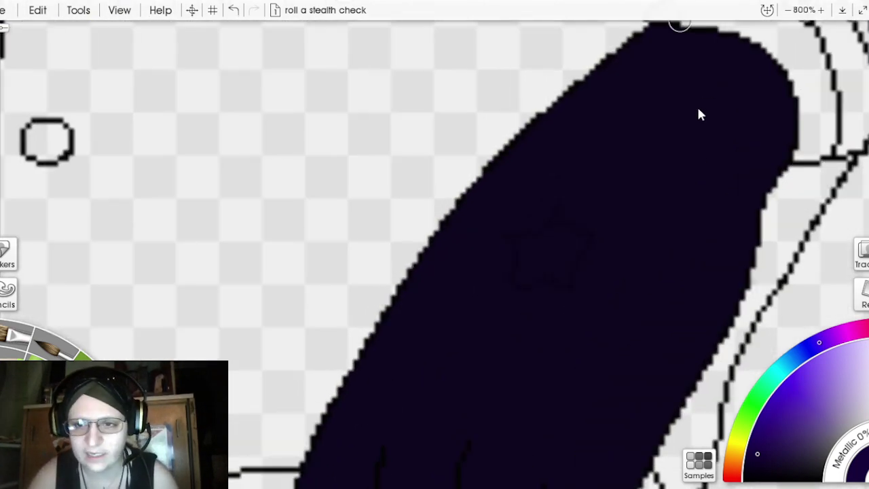
left_click_drag(694, 125, 570, 156)
left_click_drag(555, 137, 543, 98)
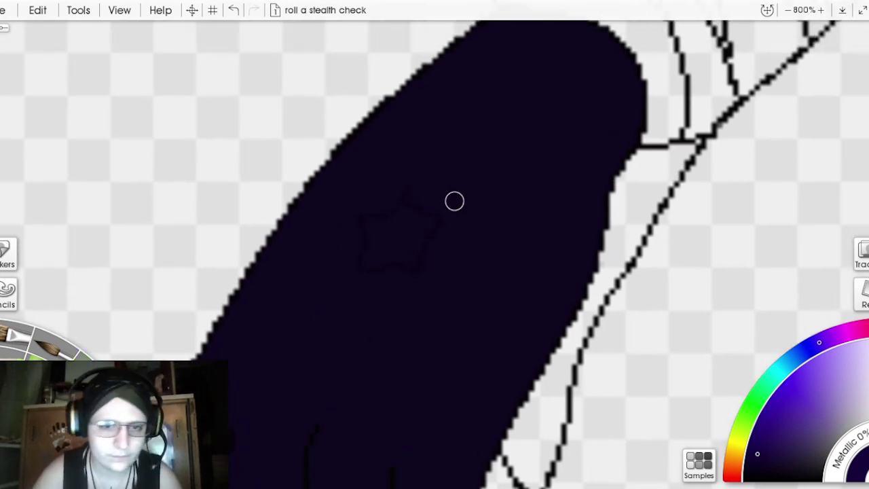
mouse_move(403, 202)
left_mouse_down()
mouse_move(435, 221)
mouse_move(415, 268)
mouse_move(360, 261)
mouse_move(369, 237)
mouse_move(358, 219)
mouse_move(391, 219)
mouse_move(404, 201)
mouse_move(415, 219)
mouse_move(410, 252)
mouse_move(406, 223)
mouse_move(397, 259)
mouse_move(372, 264)
mouse_move(388, 238)
mouse_move(375, 231)
mouse_move(397, 237)
mouse_move(386, 251)
left_mouse_up()
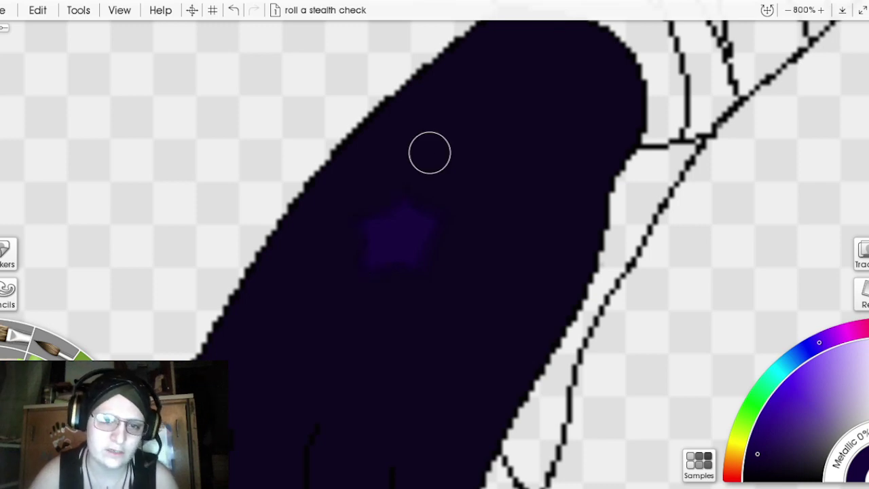
scroll(672, 99, "down", 4)
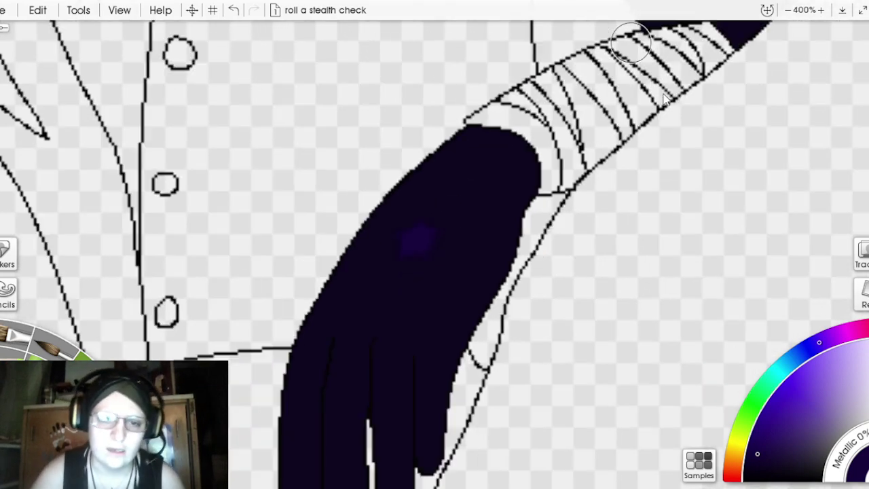
scroll(665, 99, "down", 2)
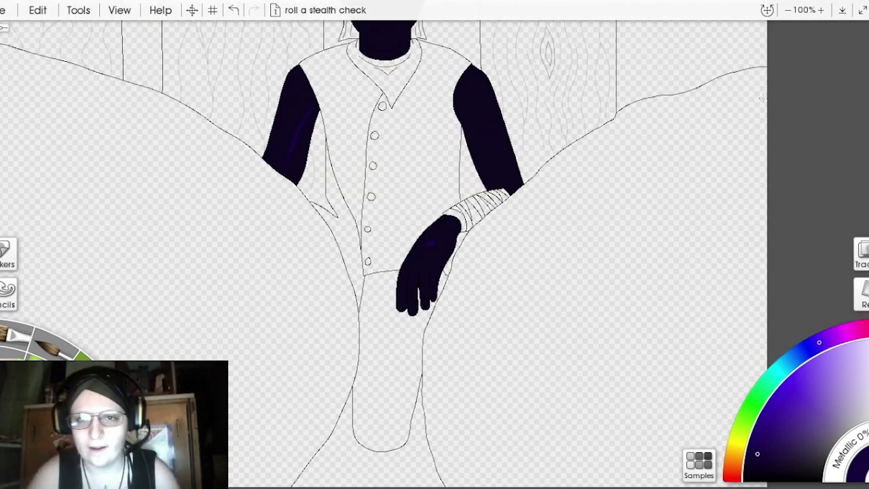
Step: Paint the scar segments above and below the eye violet, blend their edges into the skin and check them on the figure
left_click_drag(693, 120, 772, 338)
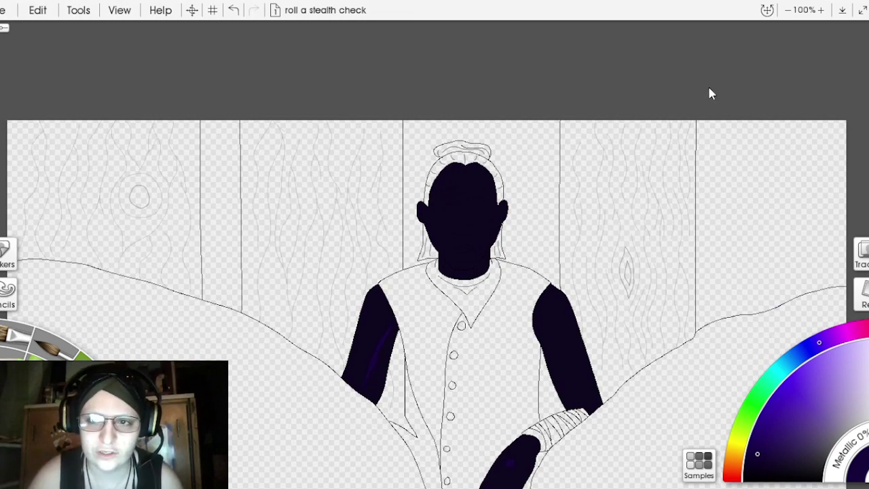
scroll(710, 93, "up", 4)
left_click_drag(687, 128, 675, 306)
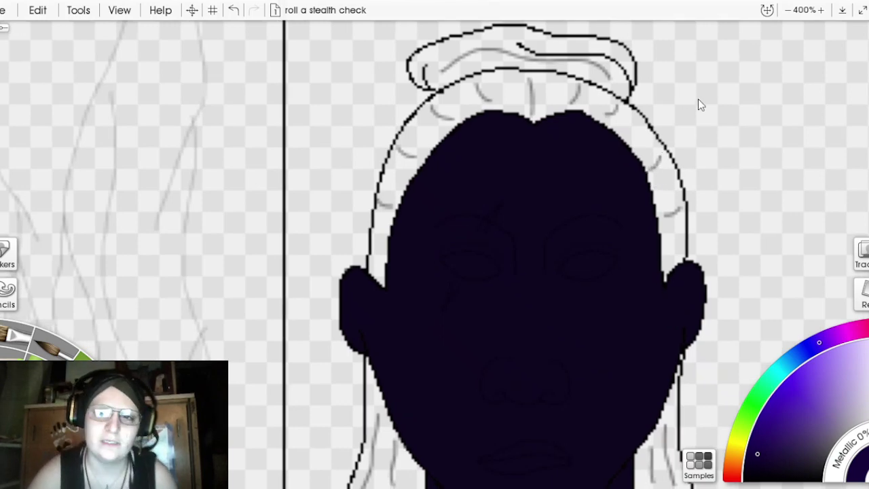
scroll(709, 93, "up", 2)
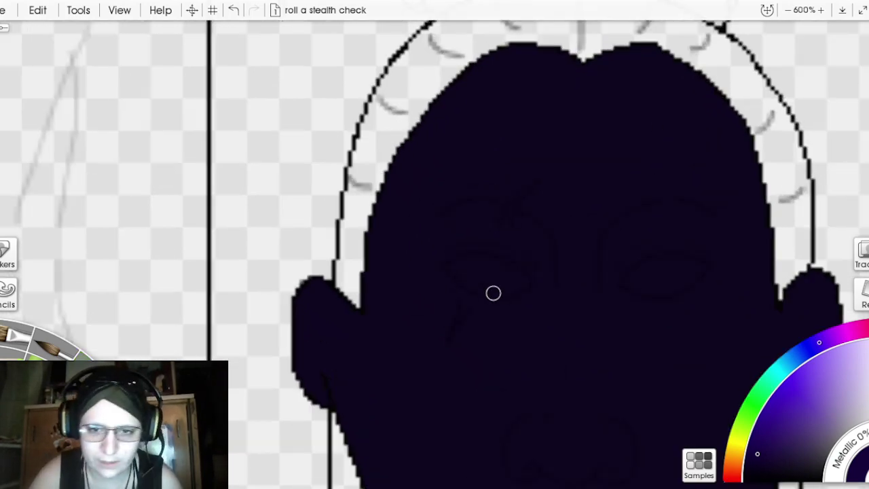
mouse_move(512, 210)
left_mouse_down()
mouse_move(536, 182)
mouse_move(518, 207)
left_mouse_up()
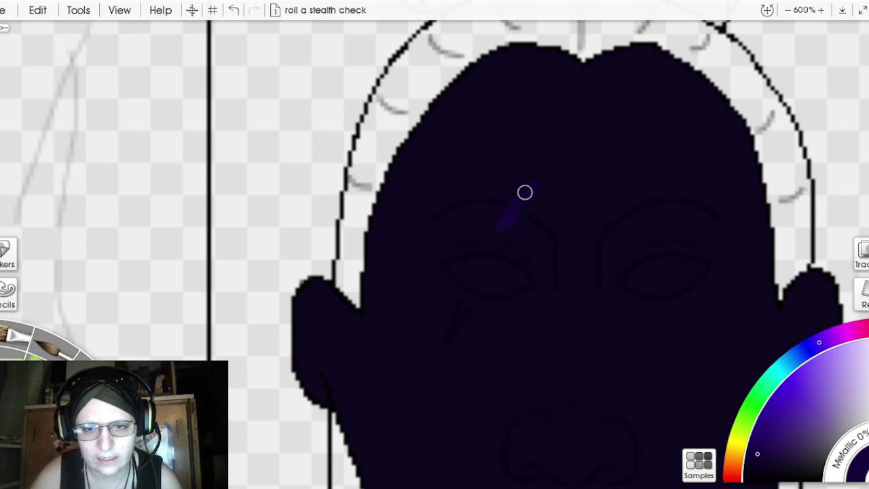
mouse_move(459, 319)
left_mouse_down()
mouse_move(462, 305)
mouse_move(450, 330)
mouse_move(475, 301)
mouse_move(466, 297)
mouse_move(448, 340)
left_mouse_up()
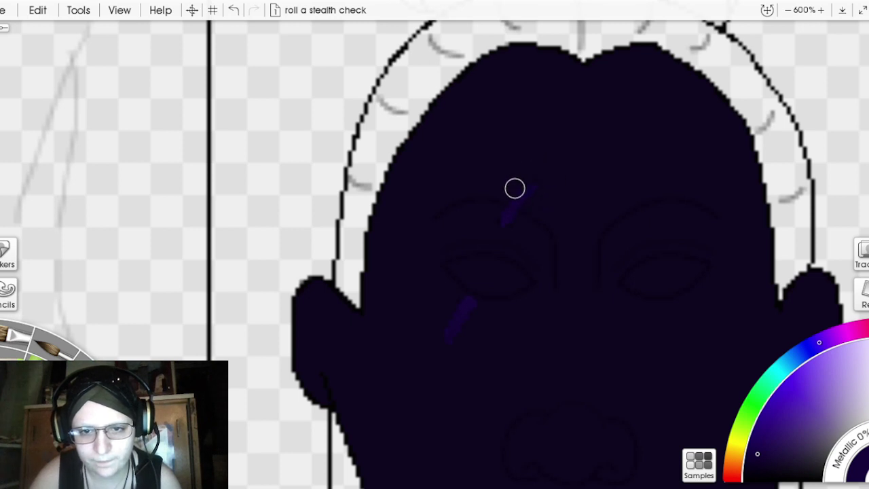
left_click(233, 10)
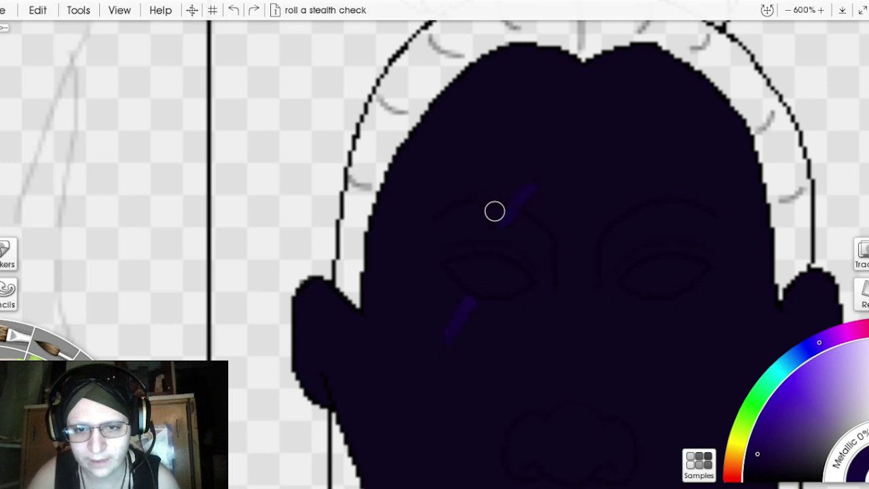
left_click_drag(494, 212, 542, 161)
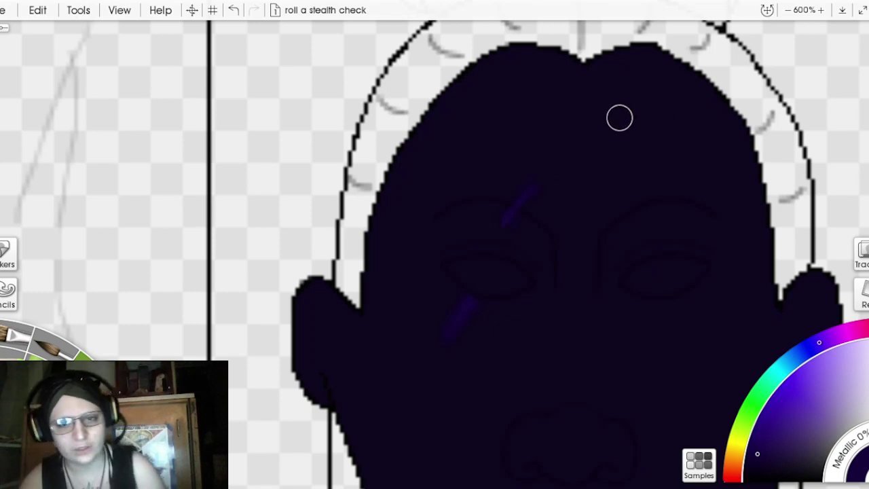
scroll(669, 97, "down", 4)
scroll(669, 96, "down", 2)
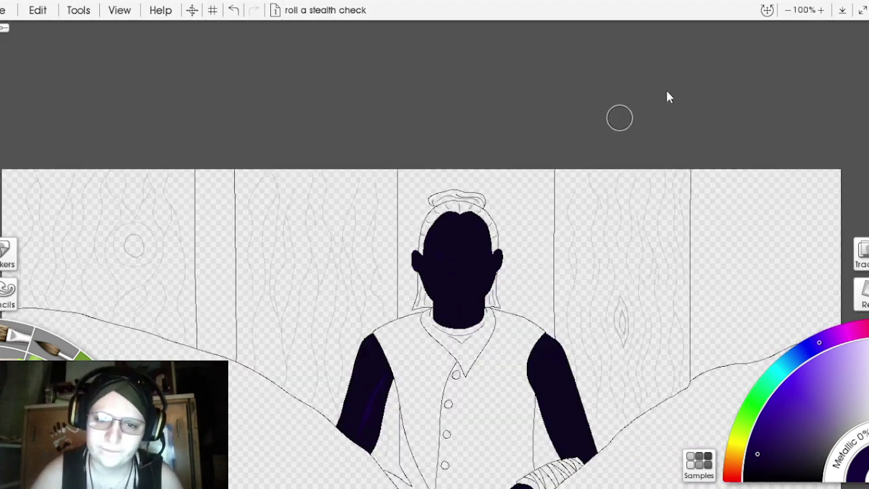
left_click_drag(696, 109, 700, 59)
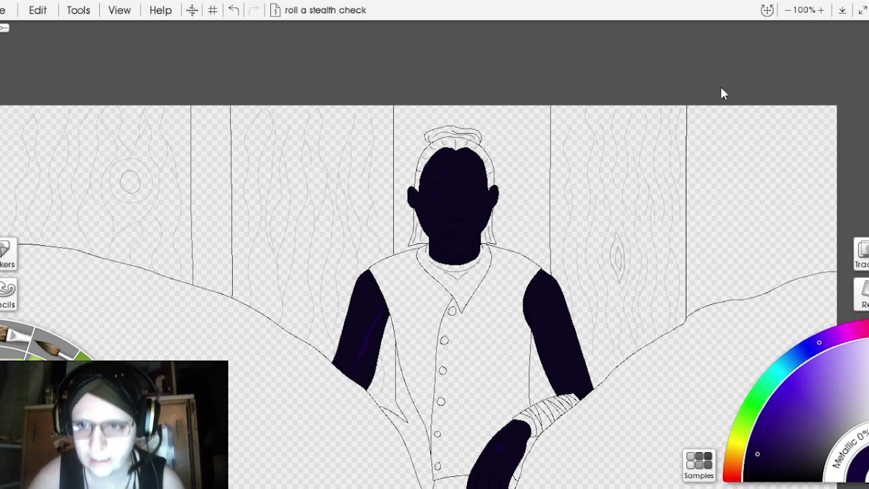
Step: Pick a dark red and paint the iris of the scarred eye, undoing stray strokes
scroll(721, 86, "up", 5)
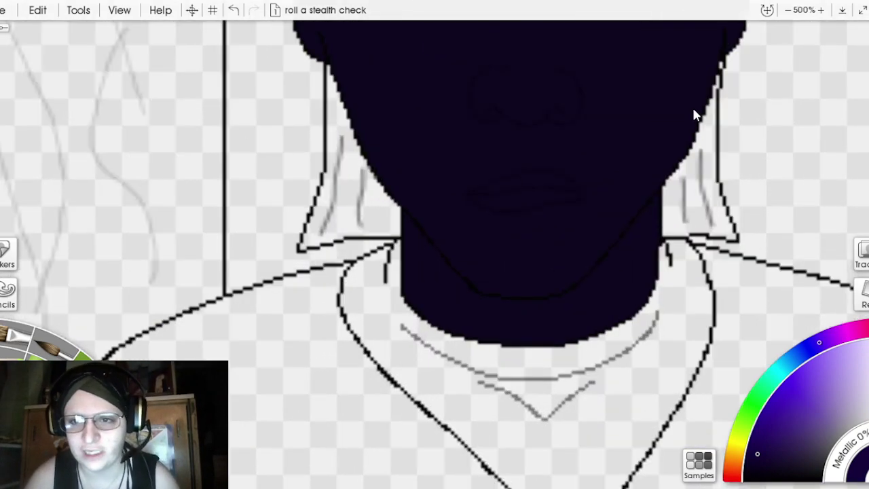
left_click_drag(694, 115, 604, 378)
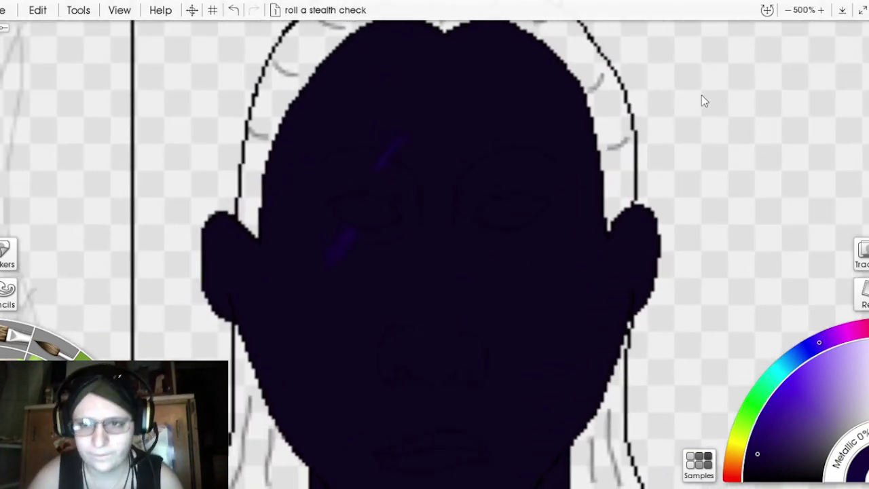
scroll(711, 97, "up", 2)
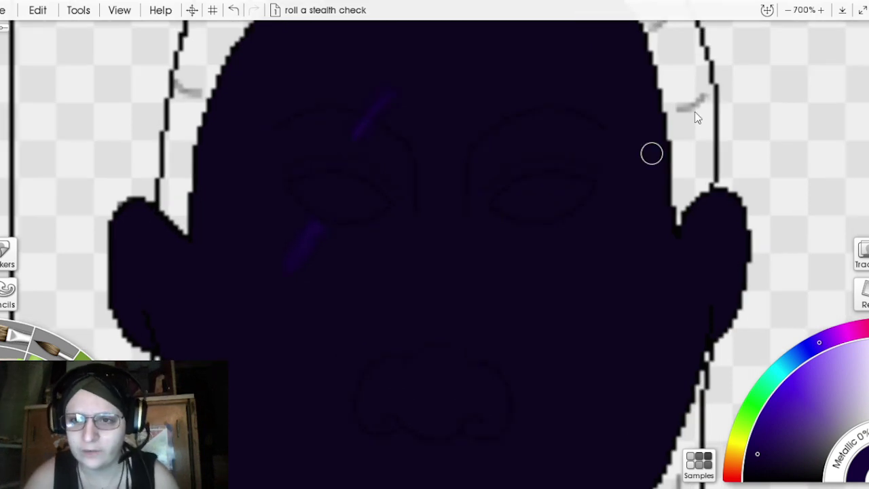
left_click_drag(695, 116, 675, 172)
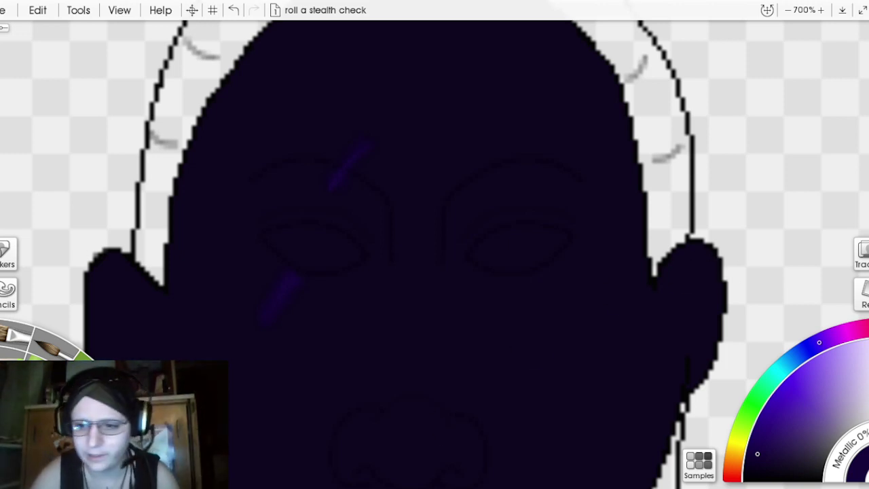
left_click(731, 478)
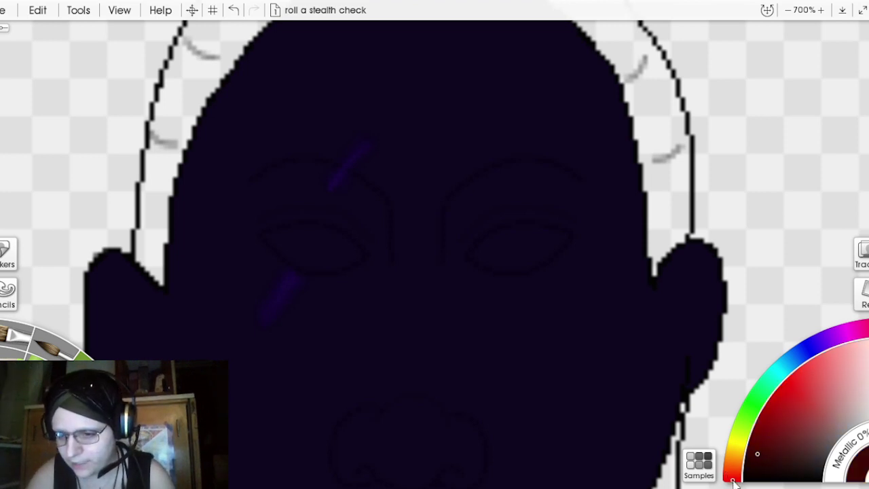
left_click_drag(772, 439, 760, 426)
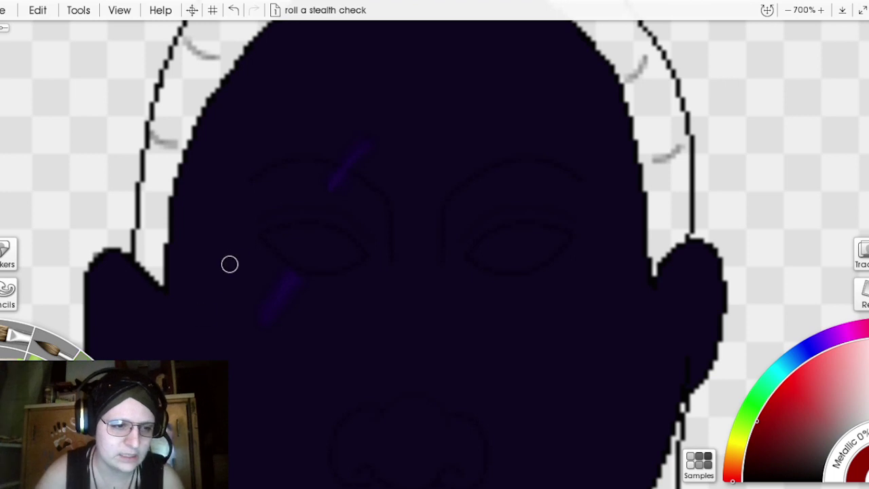
mouse_move(301, 229)
left_mouse_down()
mouse_move(305, 250)
mouse_move(326, 252)
mouse_move(339, 239)
mouse_move(303, 231)
mouse_move(322, 245)
mouse_move(337, 241)
mouse_move(322, 233)
mouse_move(346, 242)
mouse_move(337, 234)
mouse_move(330, 250)
mouse_move(307, 251)
mouse_move(296, 230)
left_mouse_up()
key("ctrl+z")
key("ctrl+z")
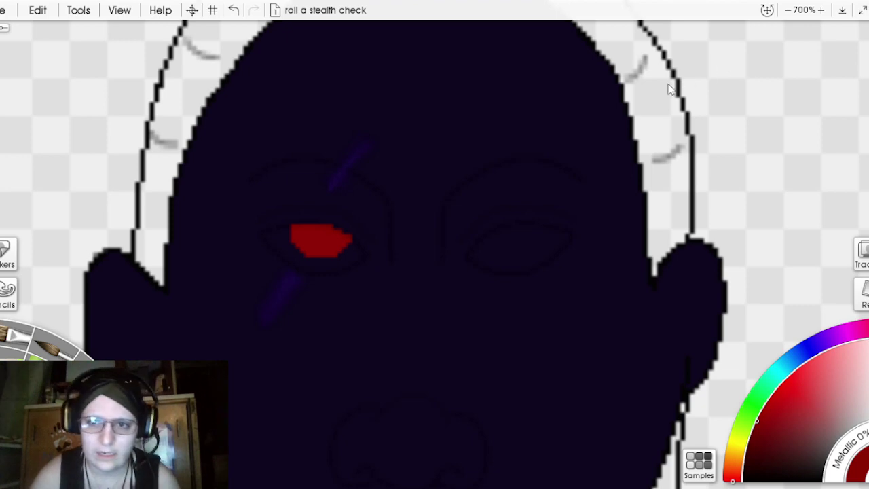
Step: Check the red iris against the whole figure
key("ctrl+minus")
key("ctrl+minus")
key("ctrl+minus")
key("ctrl+minus")
key("ctrl+minus")
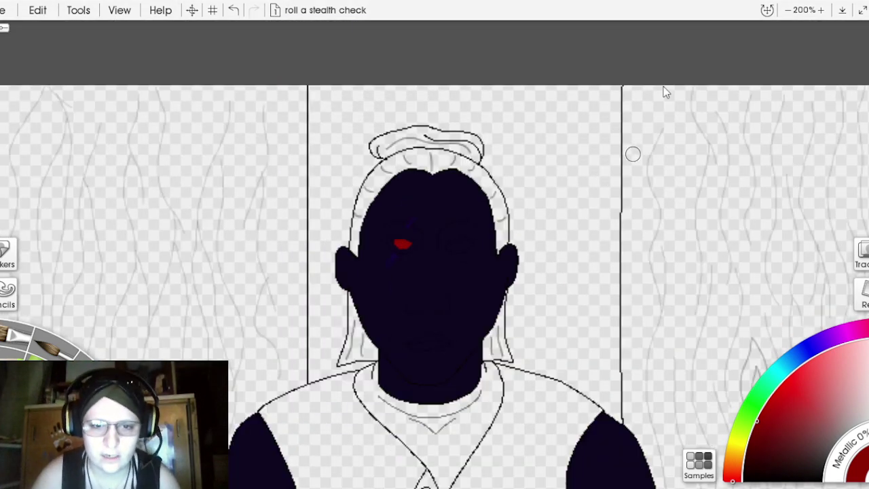
key("ctrl+minus")
key("ctrl+minus")
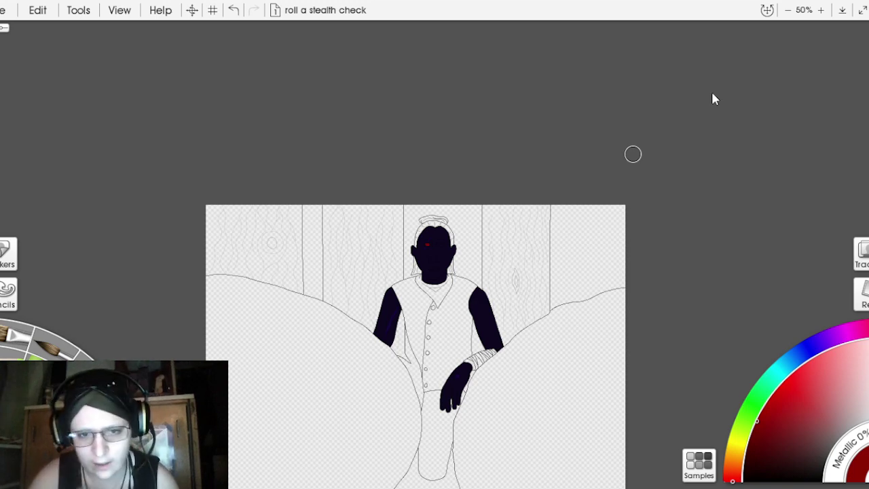
Step: Paint the iris of the unscarred eye in the same dark red, filling the remaining gaps
key("ctrl+plus")
key("ctrl+plus")
key("ctrl+plus")
key("ctrl+plus")
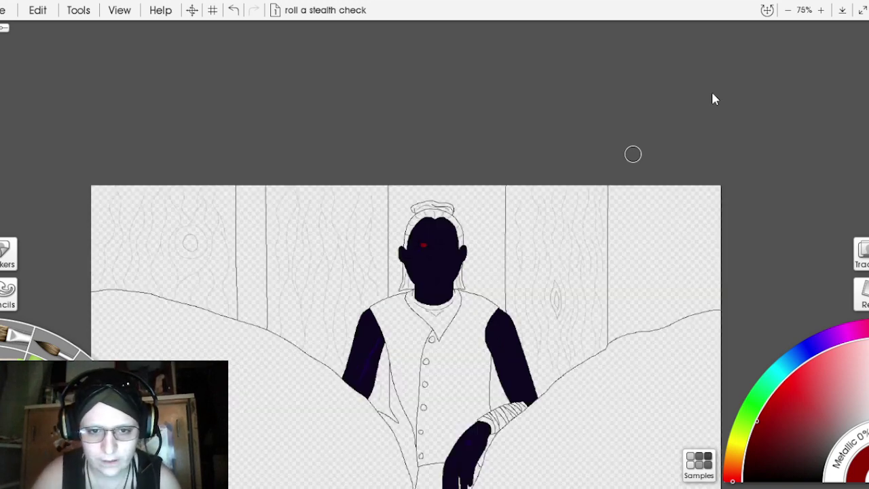
key("ctrl+plus")
key("ctrl+plus")
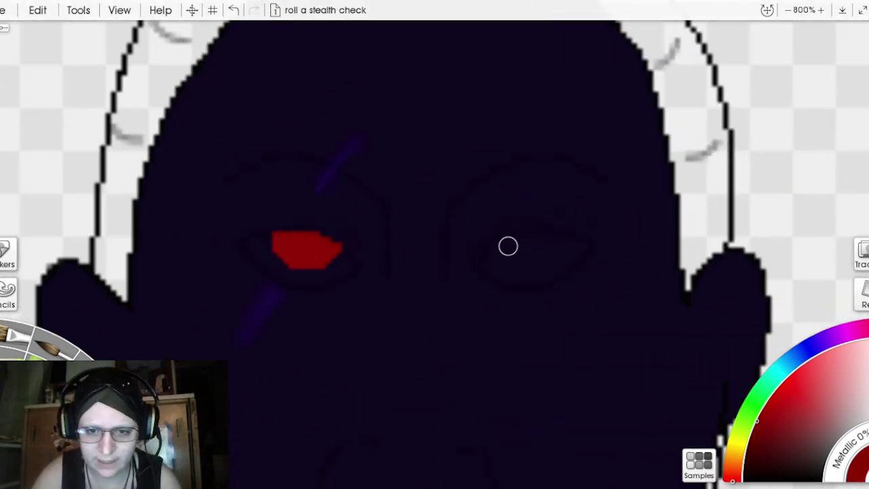
mouse_move(499, 245)
left_mouse_down()
mouse_move(526, 265)
mouse_move(543, 264)
mouse_move(563, 235)
mouse_move(521, 234)
mouse_move(498, 249)
mouse_move(553, 246)
mouse_move(512, 251)
left_mouse_up()
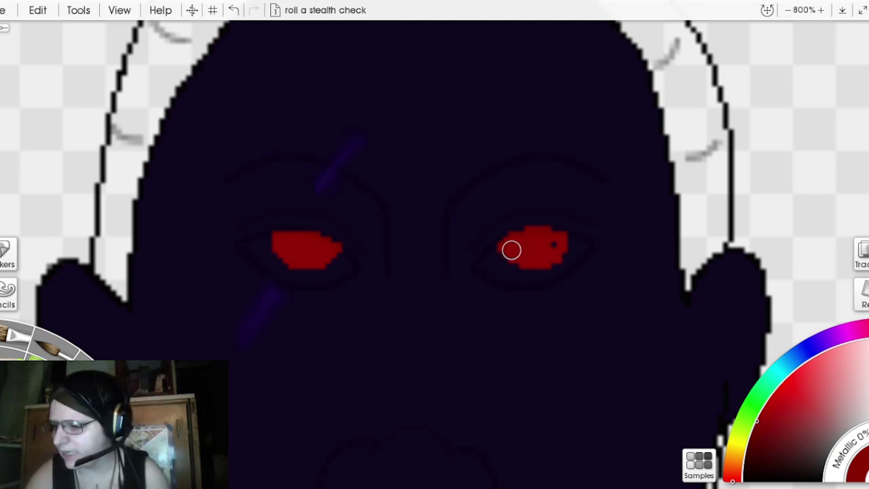
mouse_move(571, 244)
left_mouse_down()
mouse_move(553, 242)
mouse_move(566, 240)
left_mouse_up()
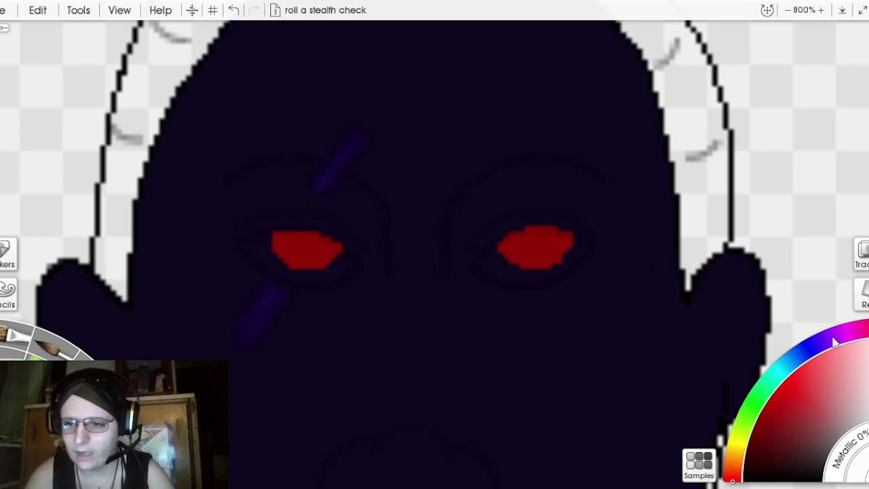
Step: Pick a pale lavender, paint the white of the unscarred eye around its iris and start on the scarred eye
left_click_drag(835, 343, 827, 342)
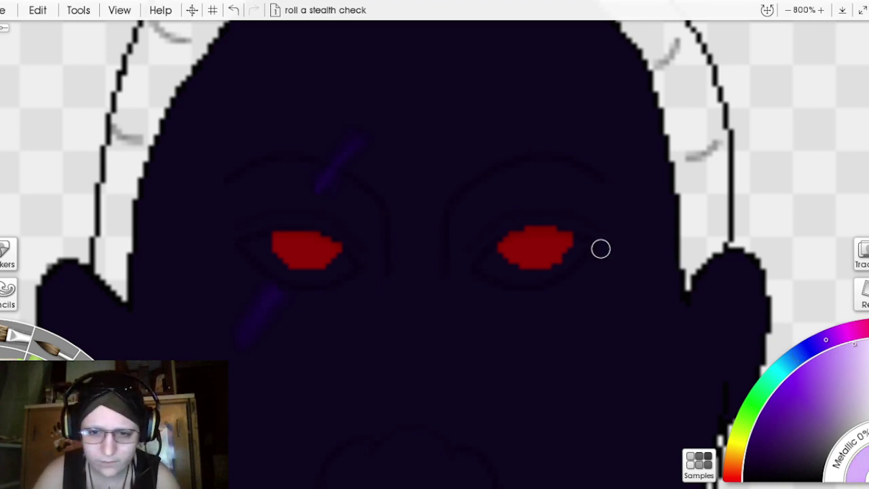
left_click(576, 239)
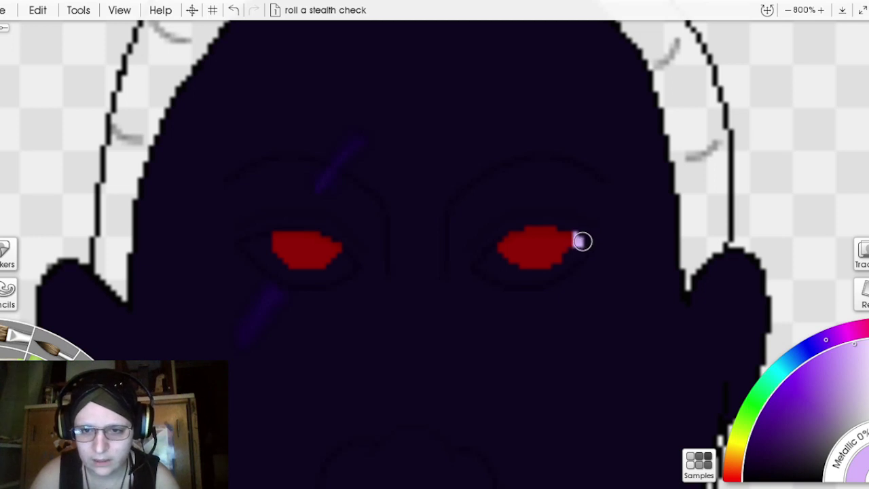
mouse_move(589, 244)
left_mouse_down()
mouse_move(546, 280)
mouse_move(526, 282)
mouse_move(500, 280)
mouse_move(480, 265)
mouse_move(530, 285)
mouse_move(535, 274)
mouse_move(511, 273)
mouse_move(491, 252)
mouse_move(513, 272)
mouse_move(490, 258)
left_mouse_up()
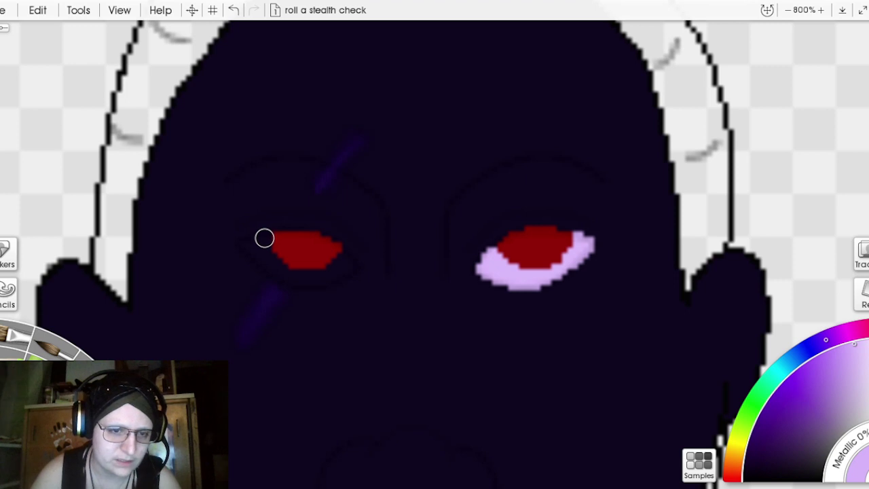
left_click_drag(265, 239, 241, 247)
Step: Undo all the pale lavender strokes painted around the irises of both eyes
left_click(234, 10)
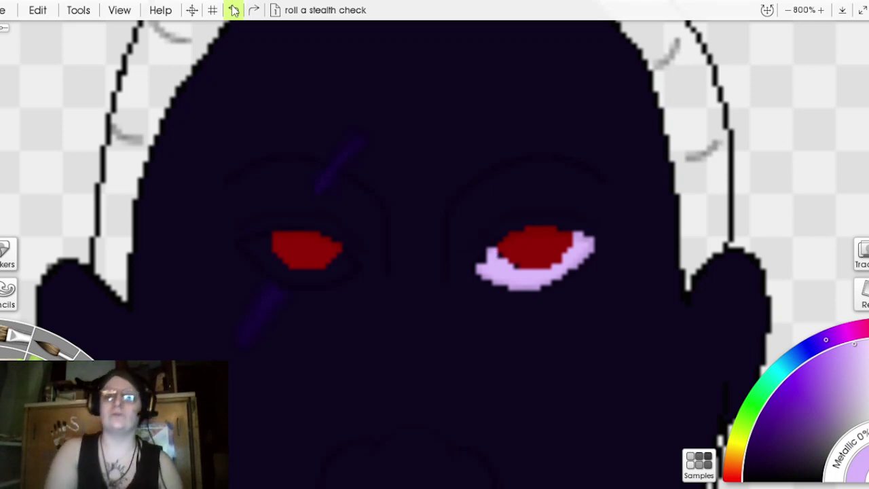
left_click(234, 9)
left_click(234, 9)
left_click(234, 10)
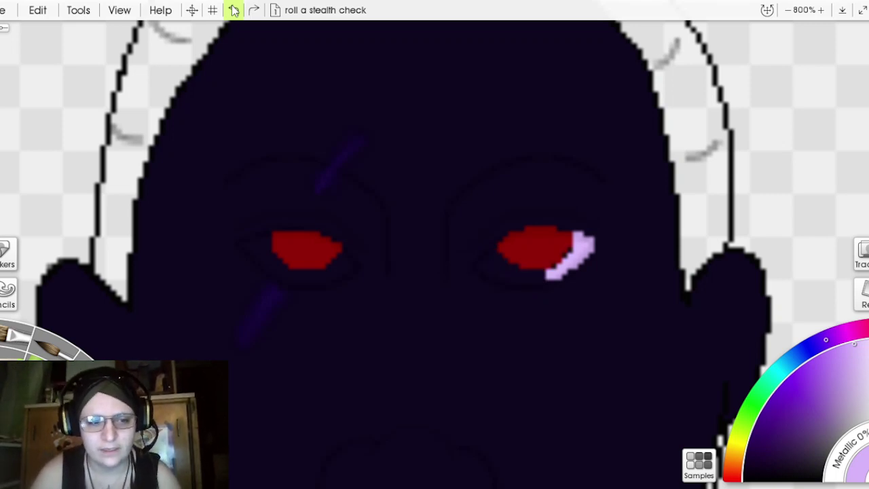
left_click(234, 9)
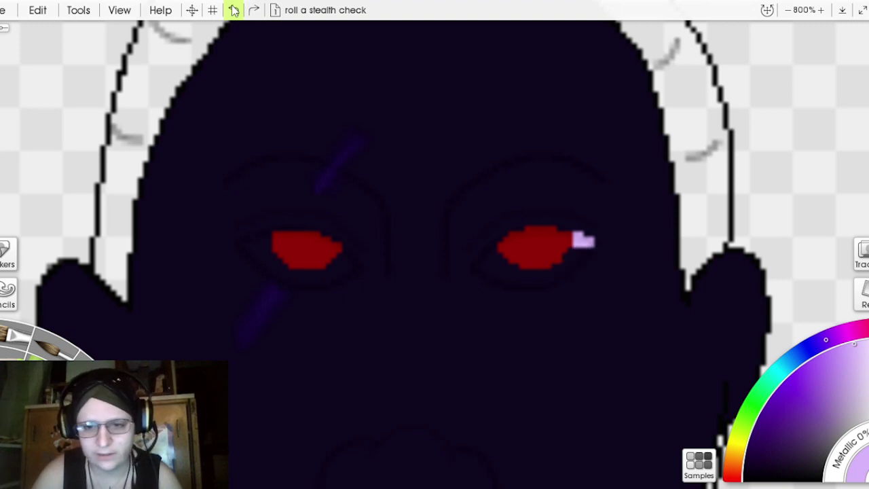
left_click(235, 9)
left_click(234, 9)
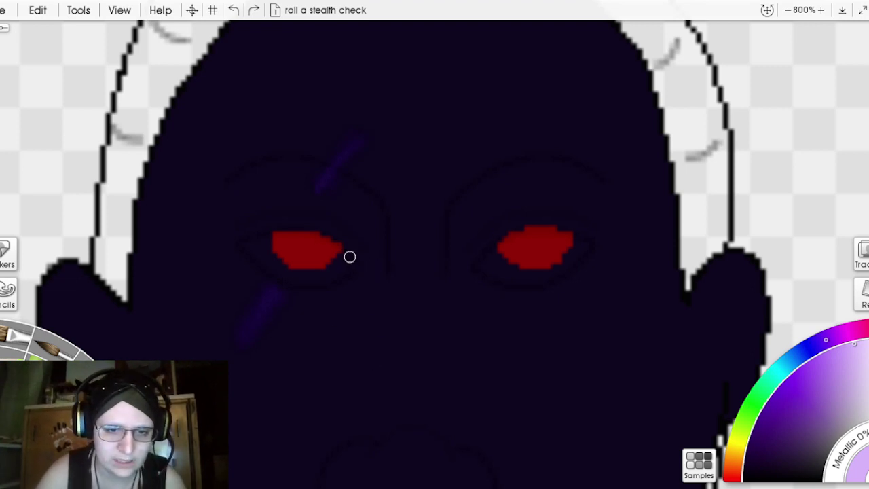
Step: Paint the white of the scarred eye in pale lavender around its iris, undoing the stray loop drawn between the eyes
mouse_move(343, 253)
left_mouse_down()
mouse_move(289, 281)
mouse_move(239, 245)
mouse_move(269, 236)
mouse_move(266, 253)
mouse_move(293, 274)
mouse_move(277, 257)
mouse_move(297, 273)
mouse_move(319, 273)
mouse_move(344, 254)
mouse_move(300, 282)
mouse_move(349, 263)
mouse_move(319, 279)
mouse_move(347, 264)
mouse_move(326, 277)
mouse_move(275, 274)
mouse_move(252, 249)
mouse_move(286, 274)
left_mouse_up()
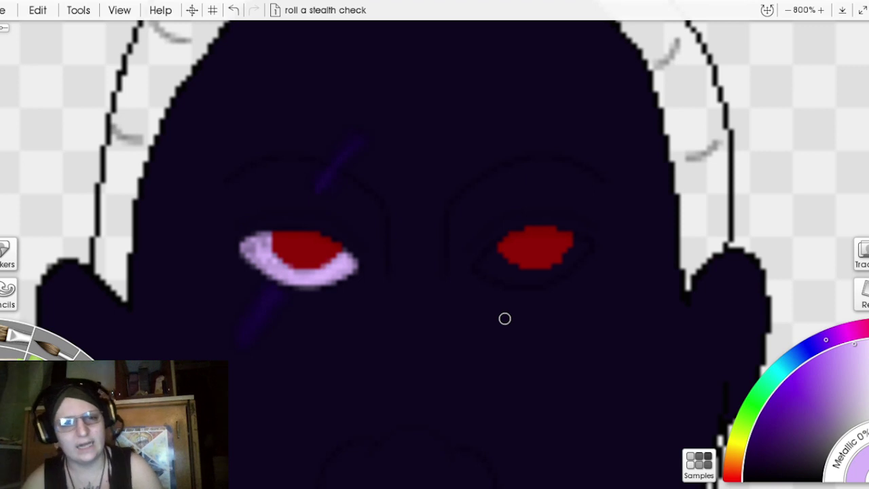
mouse_move(441, 189)
left_mouse_down()
mouse_move(424, 250)
mouse_move(452, 258)
mouse_move(438, 202)
left_mouse_up()
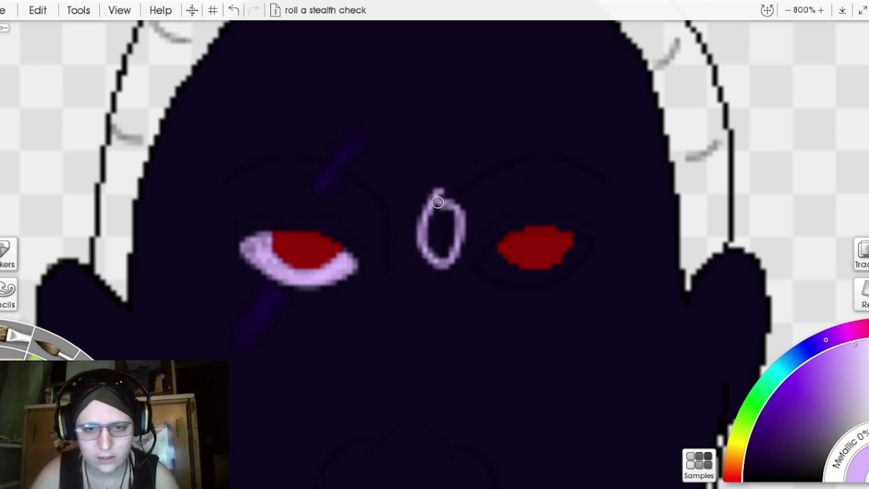
left_click(234, 10)
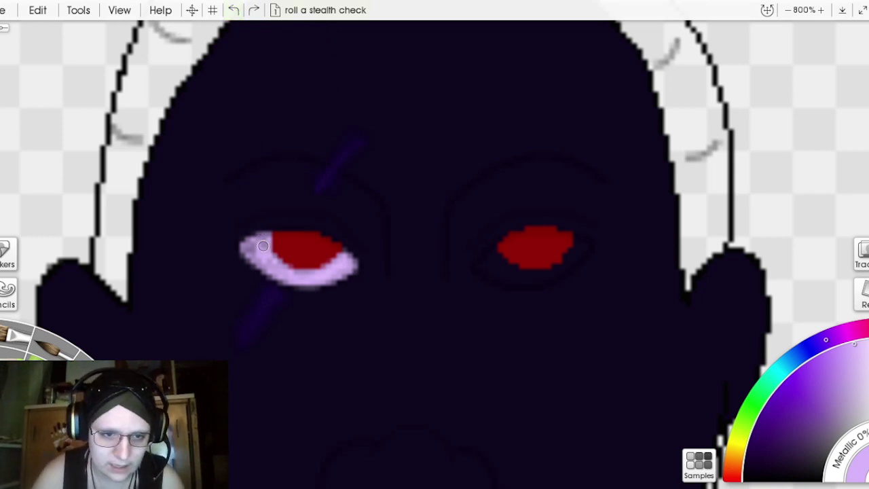
left_click_drag(263, 246, 288, 278)
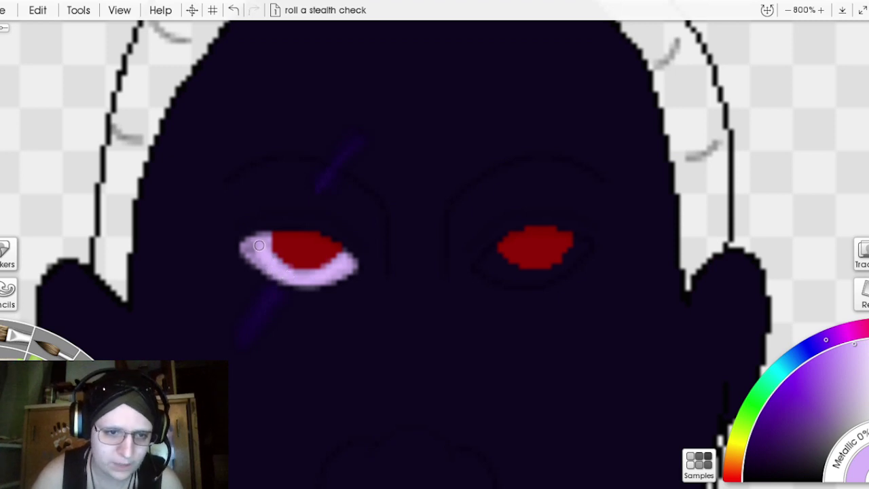
left_click_drag(247, 247, 267, 268)
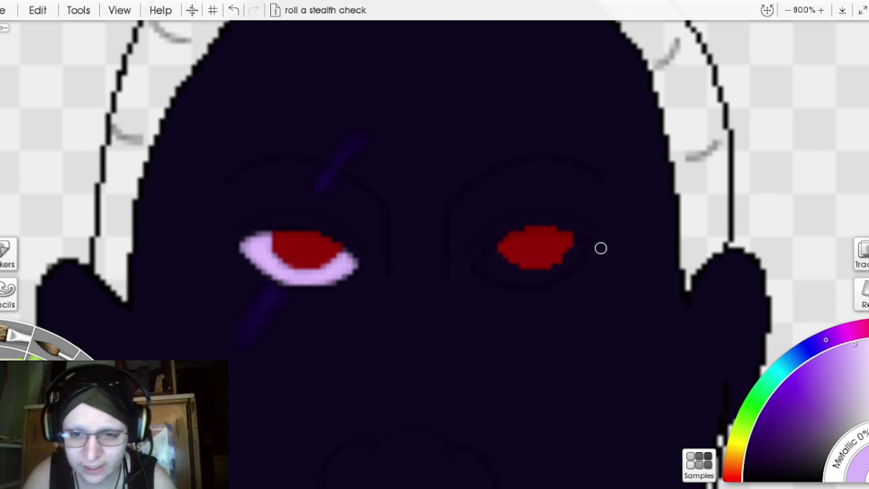
Step: Outline and fill the white of the unscarred eye in pale lavender, trimming the overflow along its lower edge
mouse_move(576, 236)
left_mouse_down()
mouse_move(589, 243)
mouse_move(547, 284)
mouse_move(510, 284)
mouse_move(475, 266)
mouse_move(493, 247)
mouse_move(480, 265)
mouse_move(493, 262)
left_mouse_up()
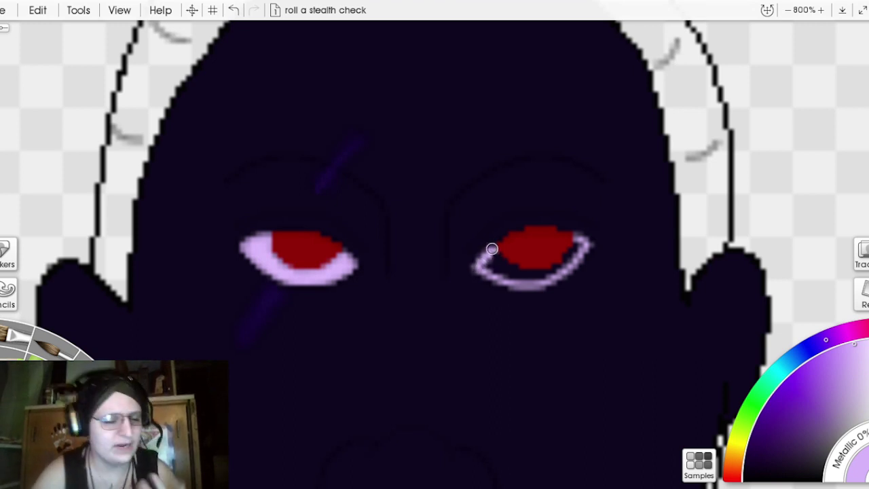
left_click_drag(577, 242, 566, 258)
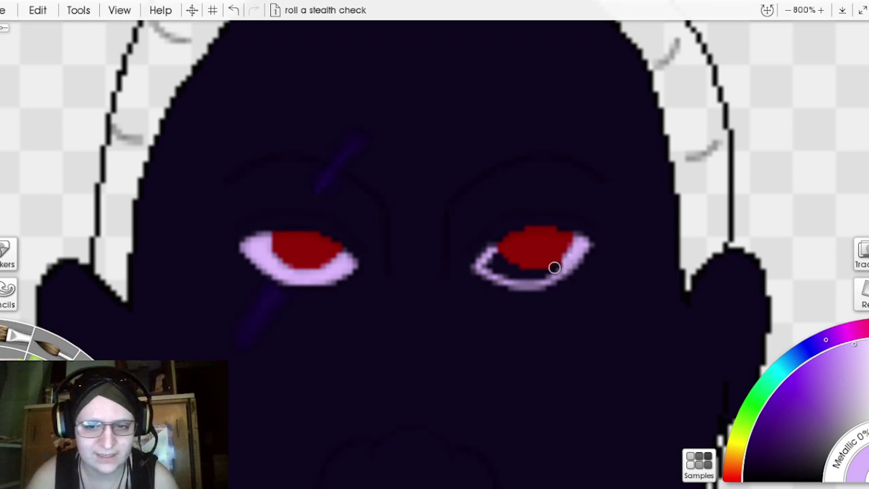
mouse_move(555, 269)
left_mouse_down()
mouse_move(511, 275)
mouse_move(557, 273)
mouse_move(583, 245)
mouse_move(543, 279)
mouse_move(521, 273)
left_mouse_up()
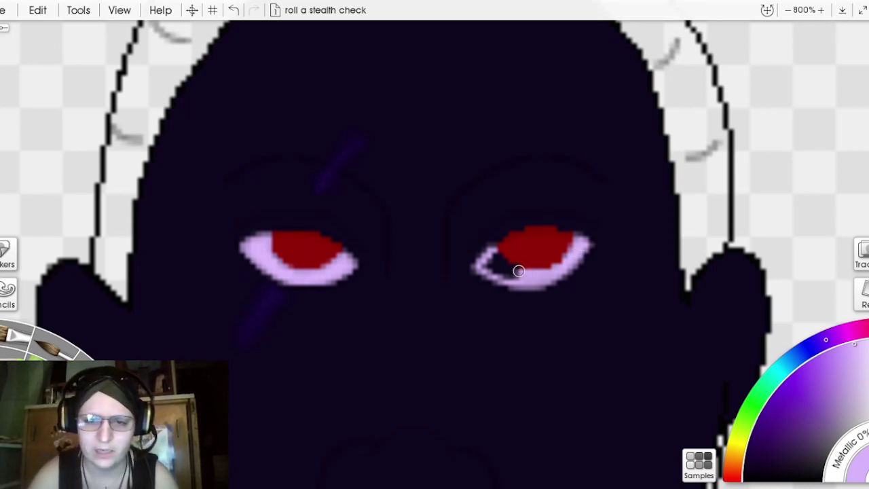
mouse_move(516, 268)
left_mouse_down()
mouse_move(491, 252)
mouse_move(518, 270)
mouse_move(485, 259)
mouse_move(519, 276)
mouse_move(483, 266)
mouse_move(492, 256)
mouse_move(485, 261)
mouse_move(512, 278)
left_mouse_up()
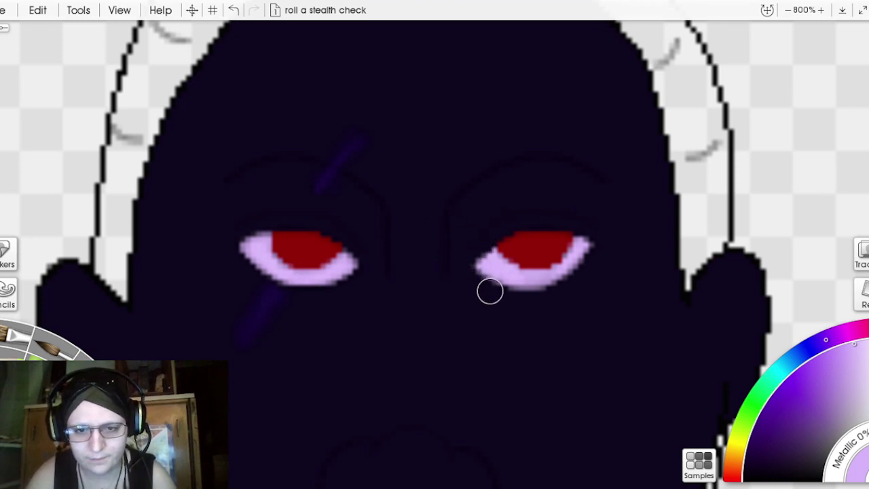
mouse_move(490, 291)
left_mouse_down()
mouse_move(567, 292)
mouse_move(601, 279)
left_mouse_up()
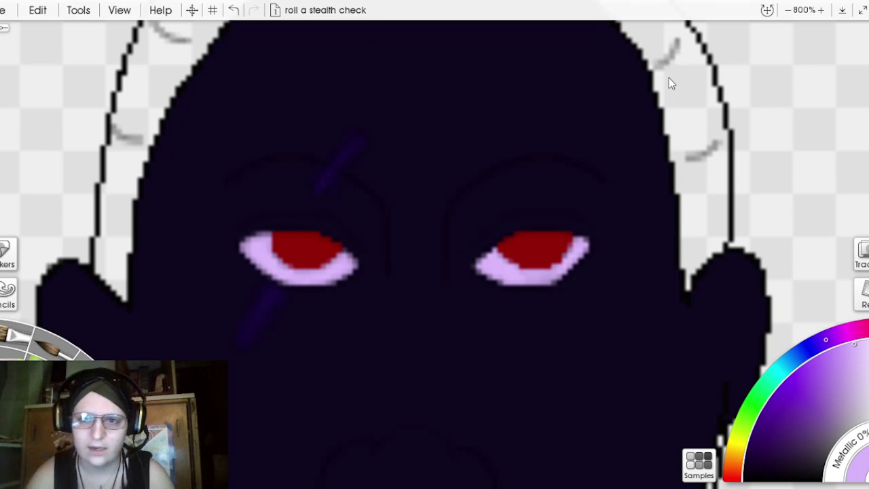
Step: Pick a near-black shade and paint the lips, undoing one attempt and going over them again
scroll(668, 83, "down", 3)
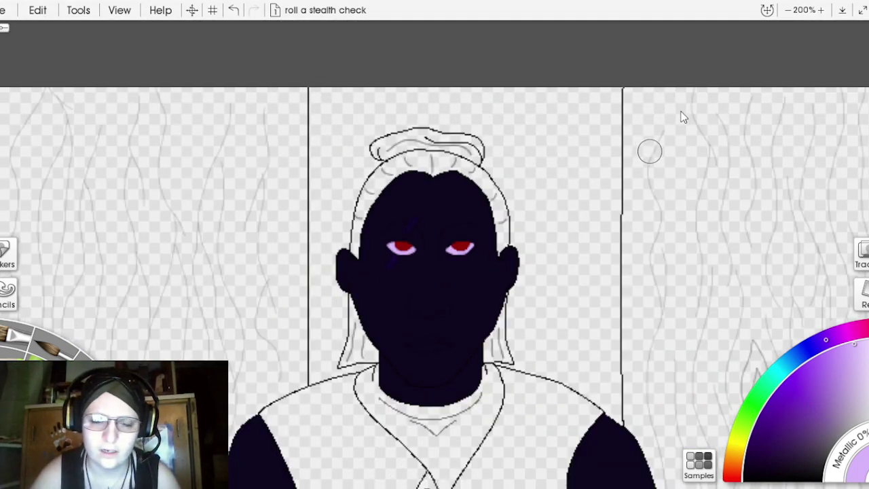
left_click_drag(683, 116, 703, 6)
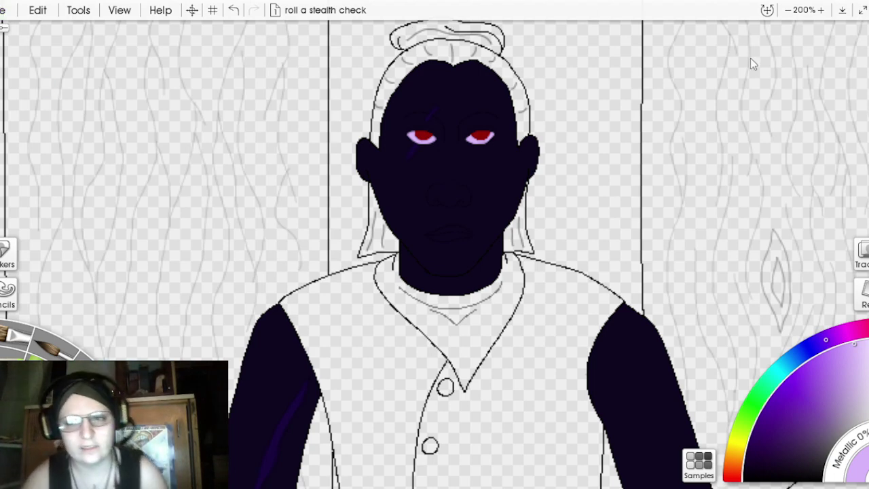
scroll(719, 97, "up", 5)
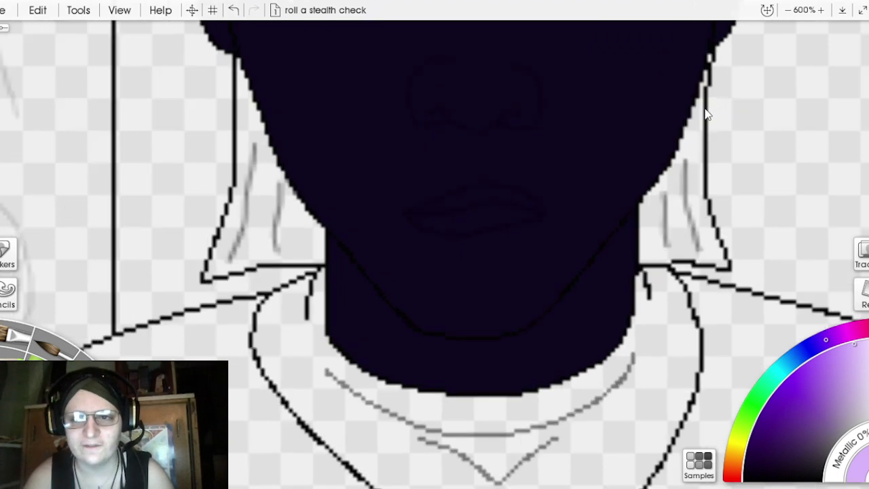
scroll(708, 108, "up", 1)
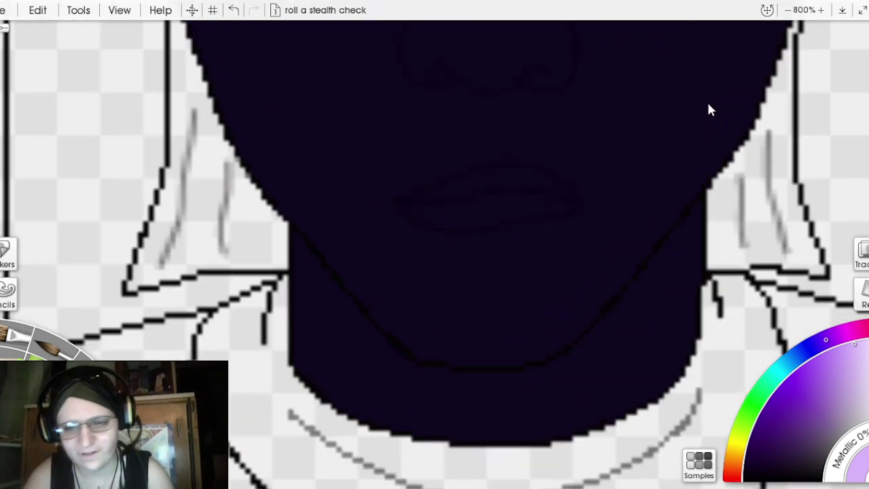
left_click(760, 467)
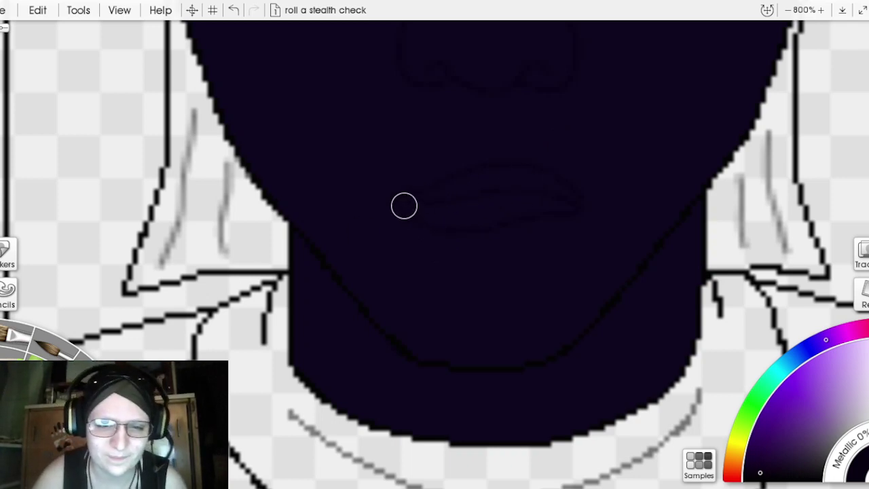
mouse_move(405, 206)
left_mouse_down()
mouse_move(466, 220)
mouse_move(574, 203)
mouse_move(530, 173)
mouse_move(498, 172)
mouse_move(412, 202)
mouse_move(545, 194)
mouse_move(480, 192)
mouse_move(459, 199)
mouse_move(567, 199)
left_mouse_up()
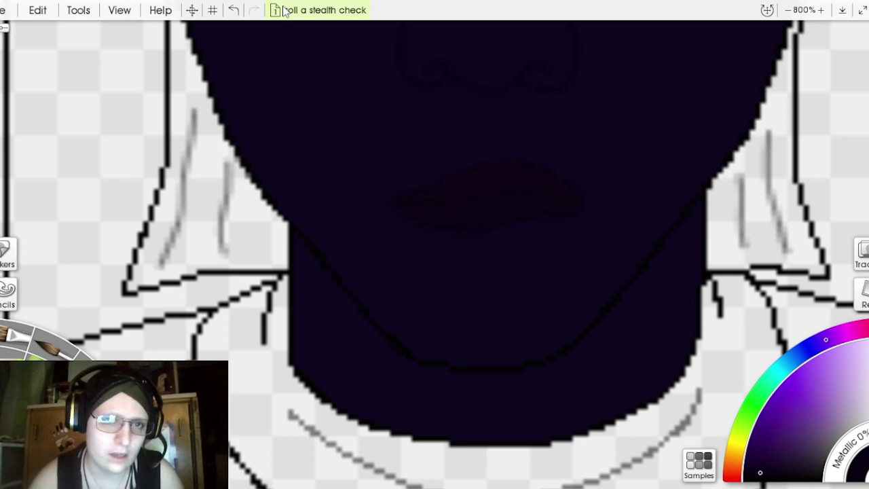
left_click(233, 9)
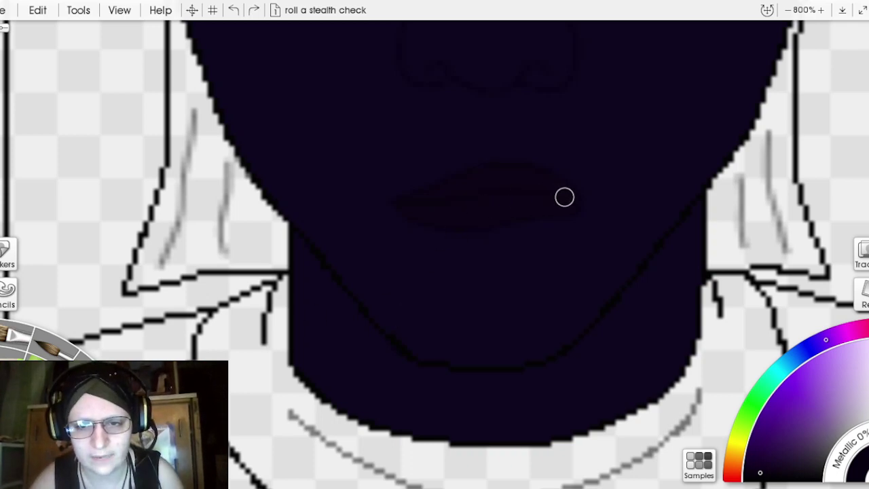
left_click_drag(488, 196, 404, 204)
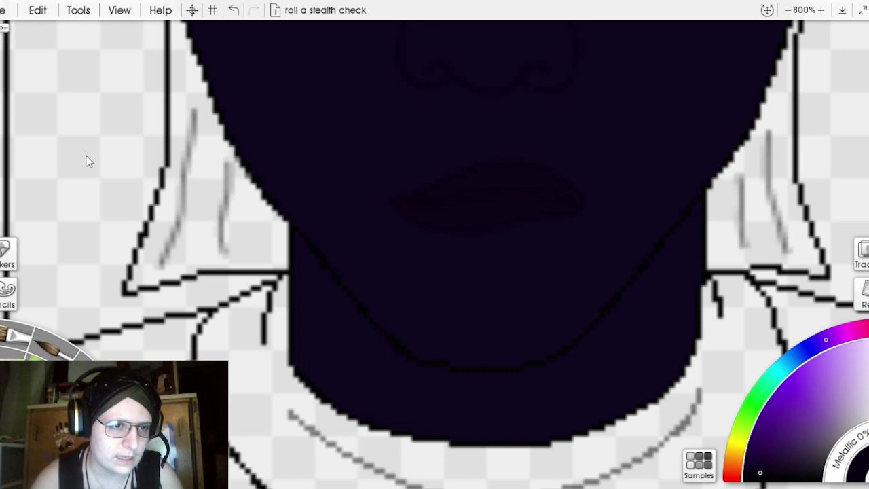
Step: Darken the lips with an even darker shade and check them against the whole figure
left_click(760, 476)
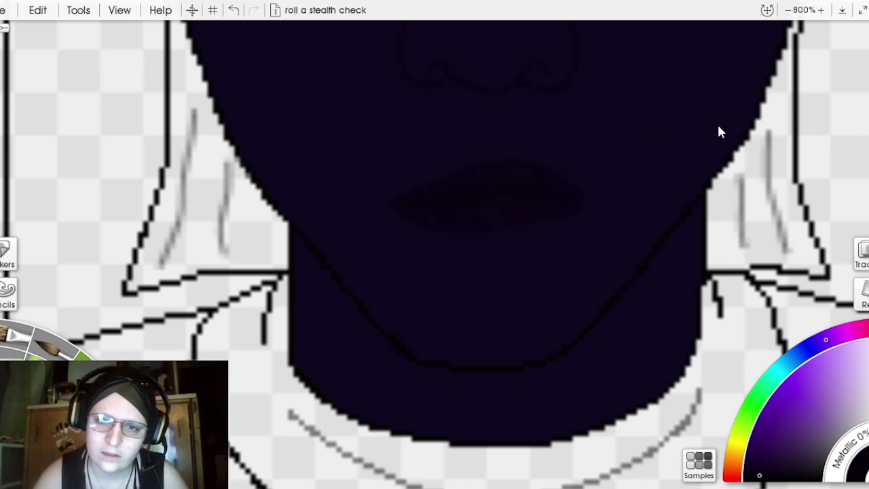
scroll(660, 116, "down", 8)
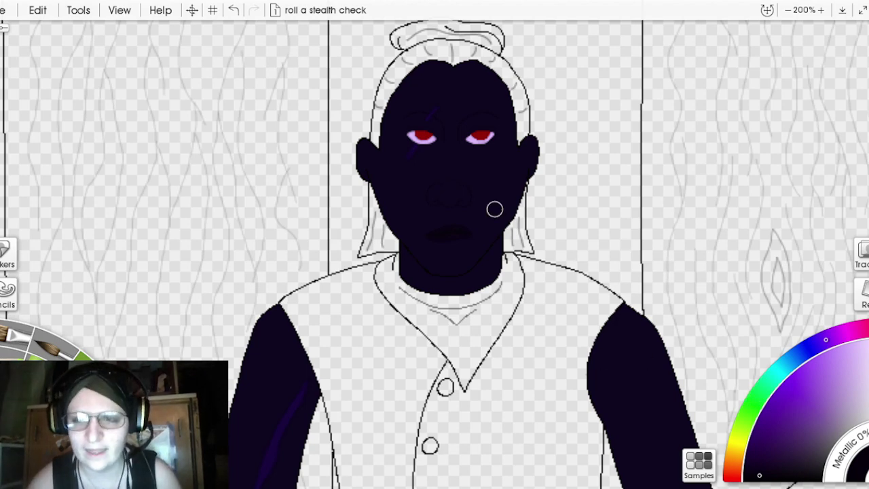
scroll(669, 101, "down", 3)
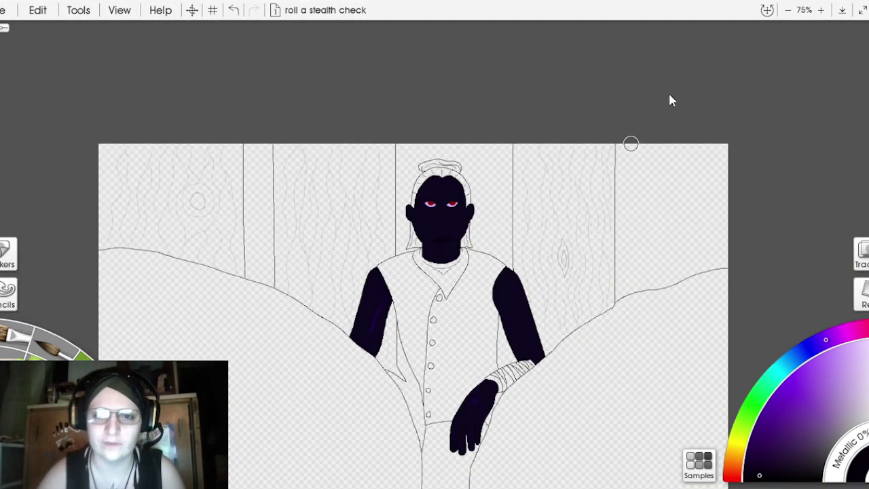
left_click_drag(691, 121, 691, 16)
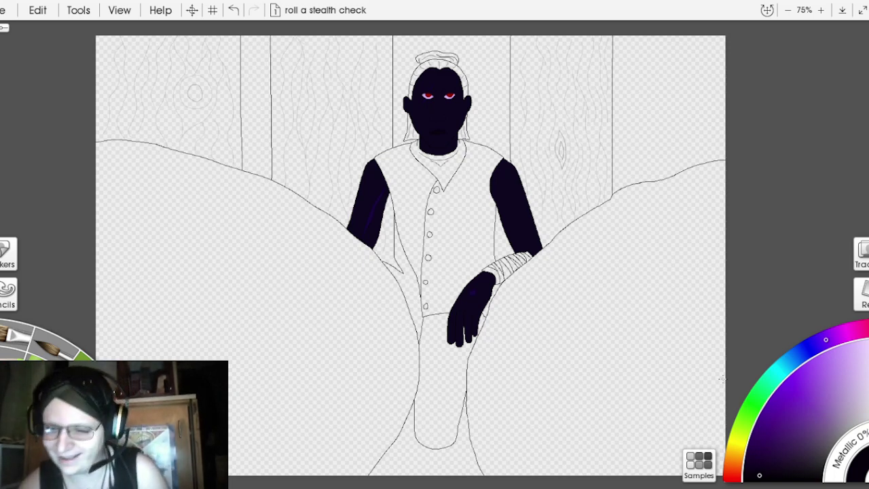
Step: Pick a mid green and paint a broad backing behind the whole figure with a very large brush
left_click(753, 402)
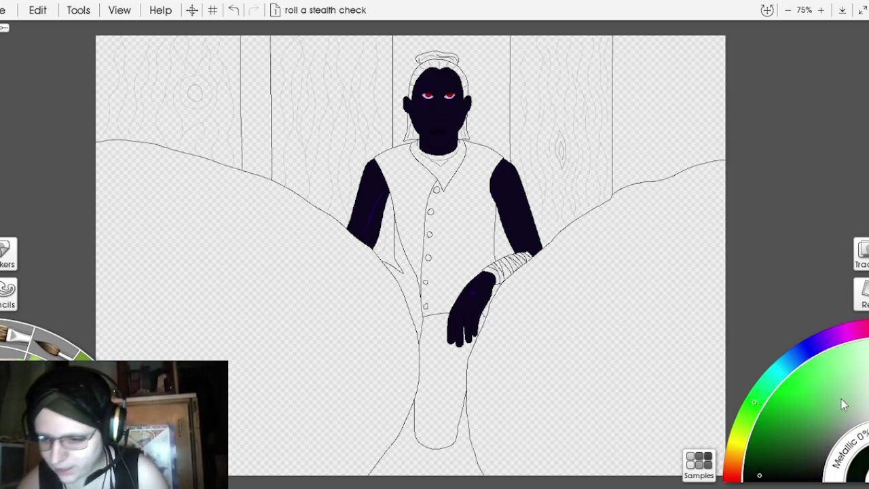
left_click(754, 433)
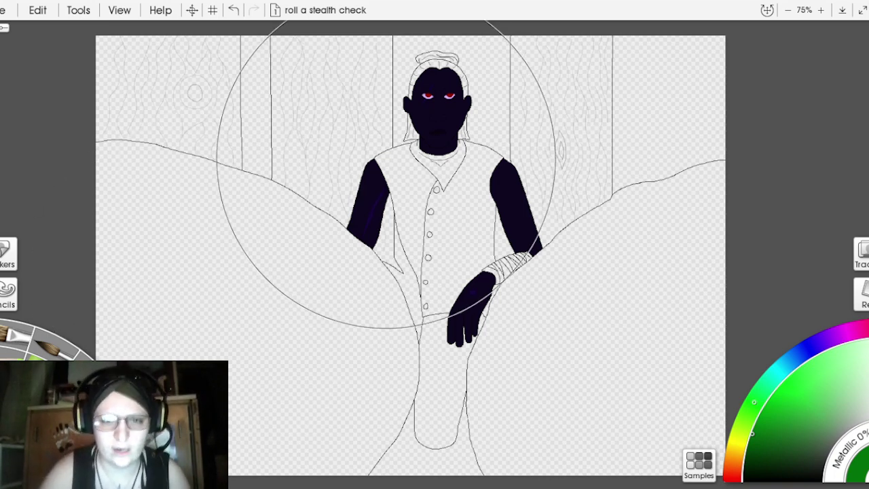
left_click_drag(419, 197, 438, 357)
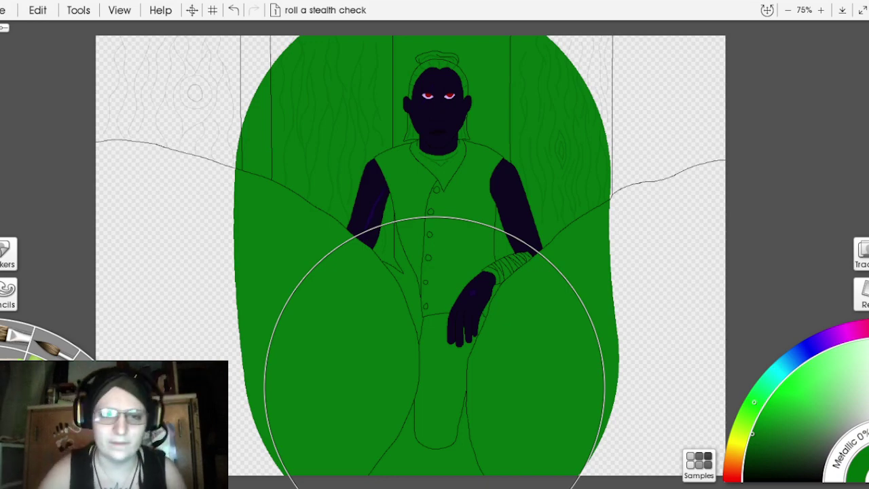
scroll(714, 82, "up", 5)
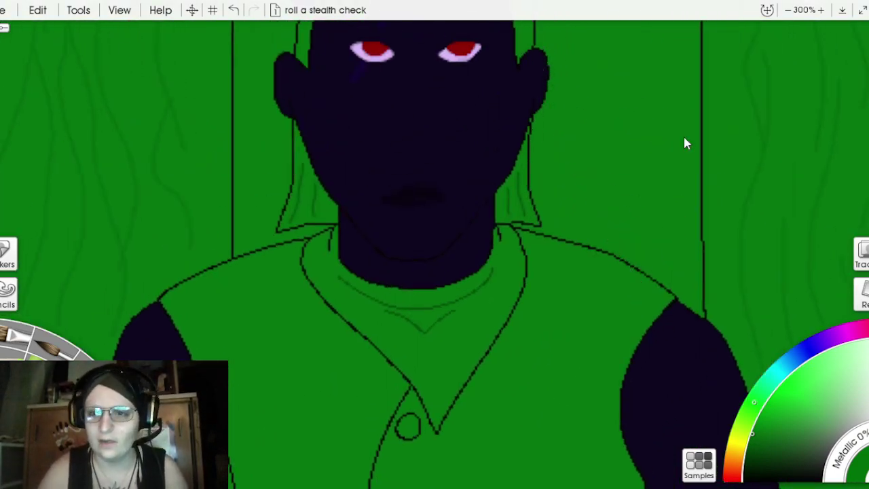
mouse_move(691, 125)
left_mouse_down()
mouse_move(716, 274)
mouse_move(704, 325)
mouse_move(719, 291)
left_mouse_up()
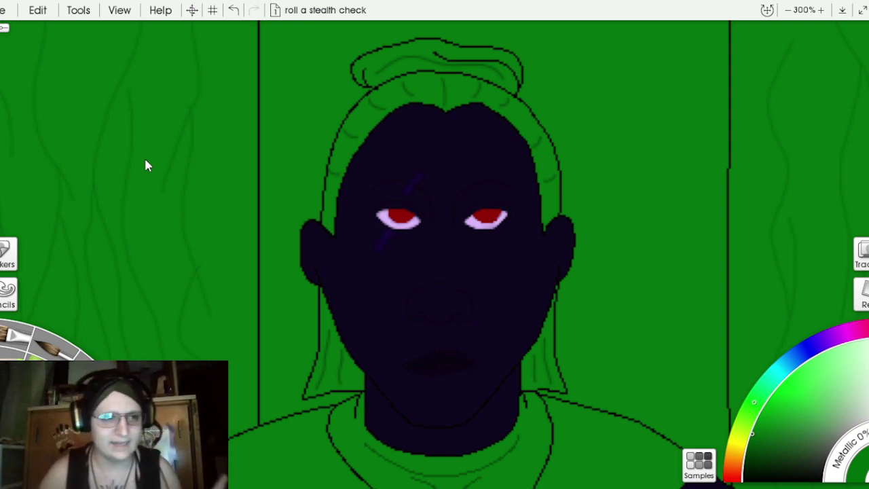
Step: Try painting white broadly over the figure, undoing it together with the green backing
left_click_drag(183, 22, 125, 356)
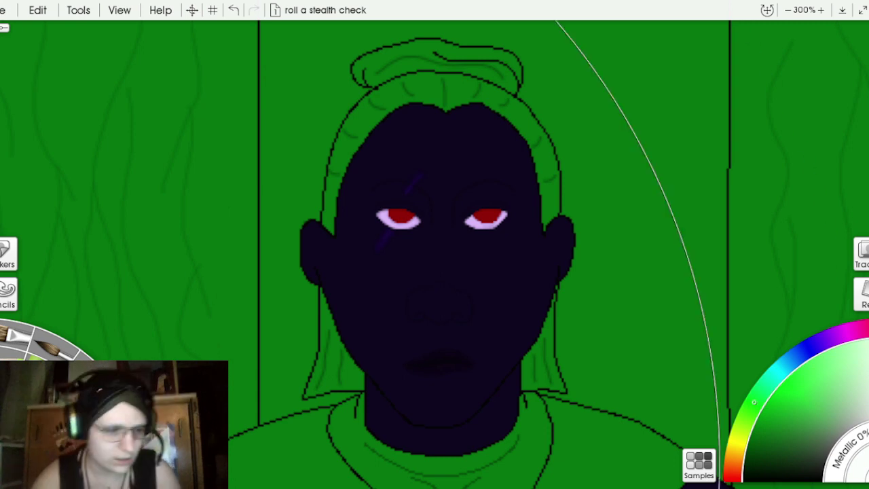
left_click(3, 485)
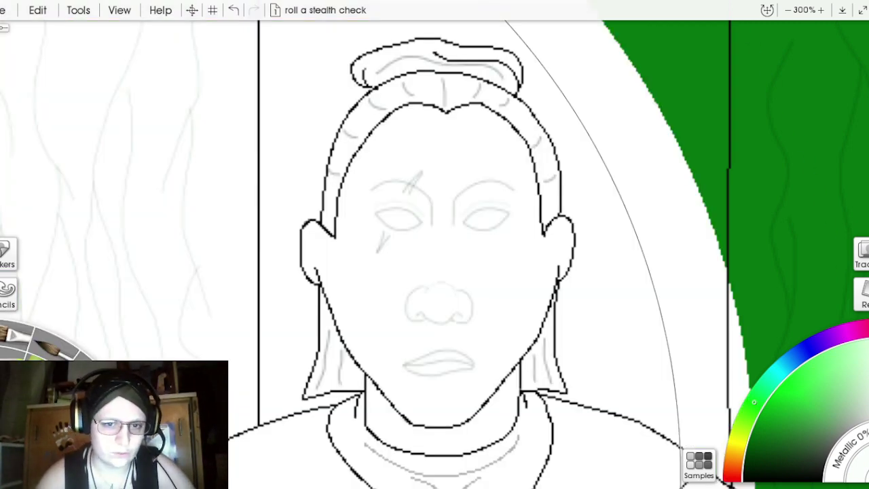
left_click(233, 9)
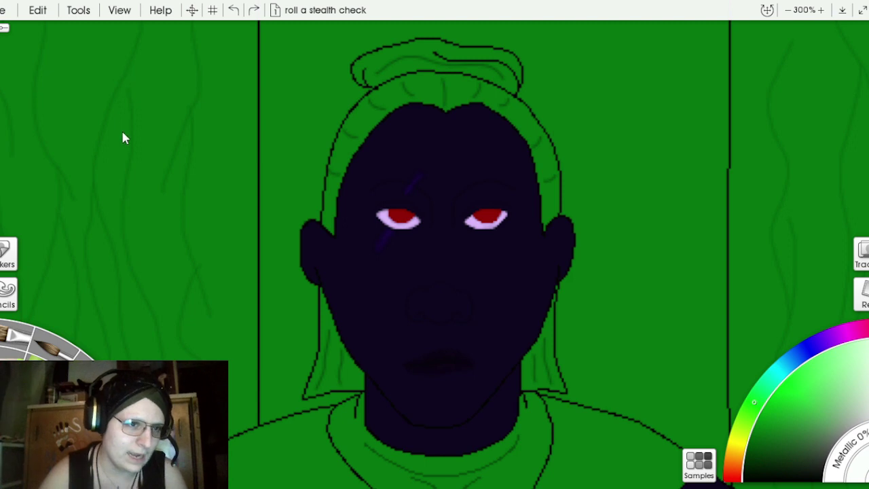
key("ctrl+z")
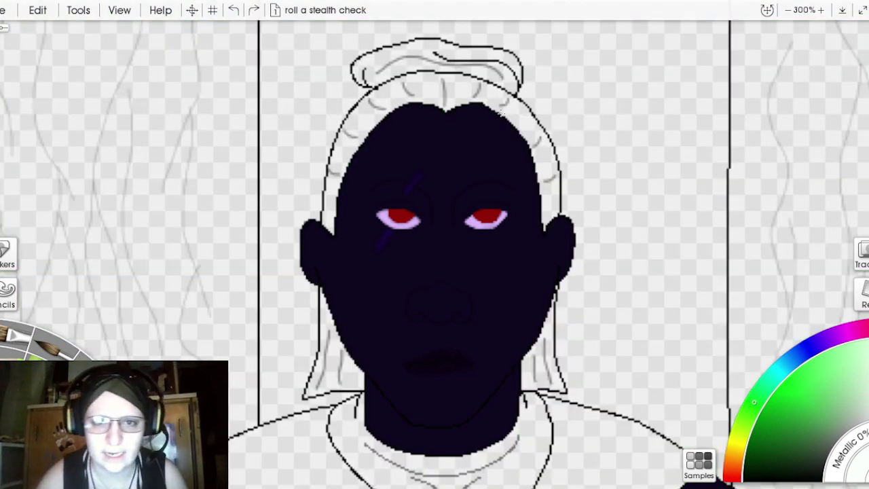
Step: Fill the hair along the hairline, the topknot and the loose hair on both sides of the neck with white
left_click(454, 87)
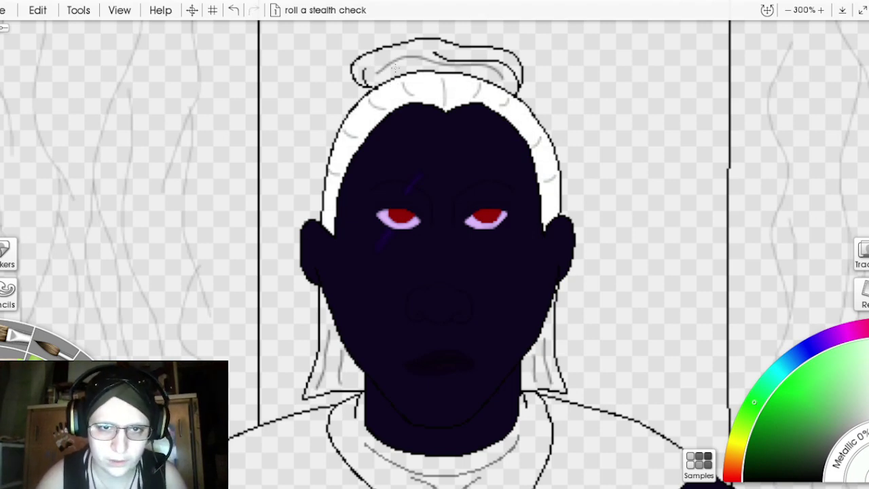
left_click(397, 68)
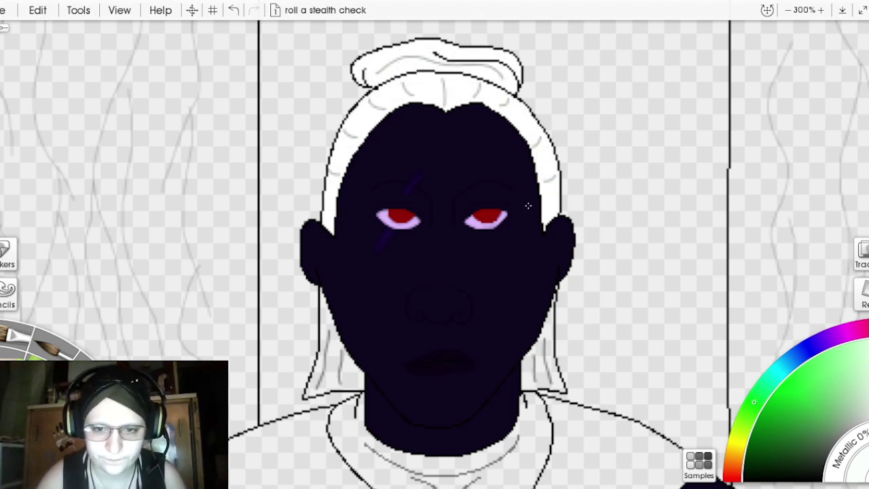
left_click(549, 363)
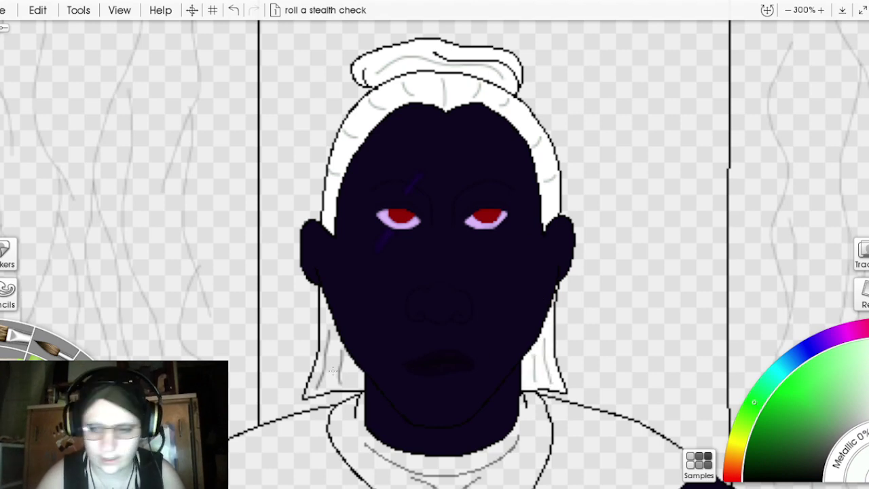
left_click(332, 370)
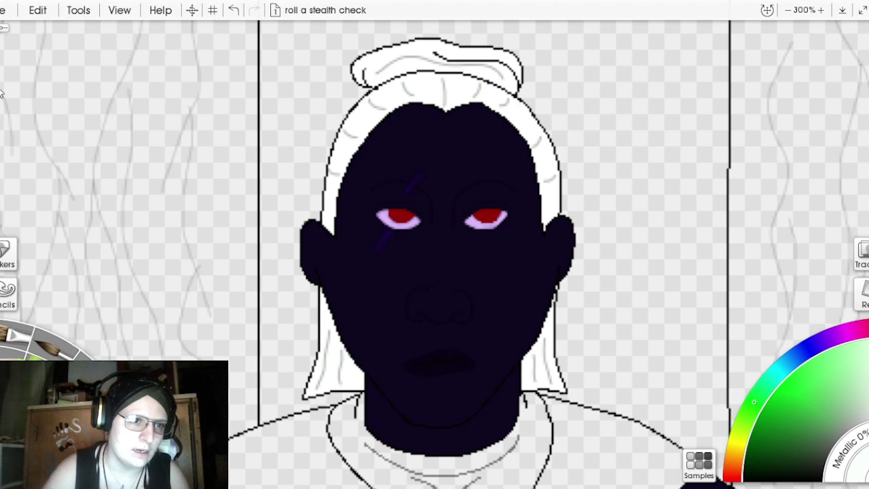
Step: Bring back the green backing behind the figure and paint over the small gap in the white hair below the ear
left_click(471, 38)
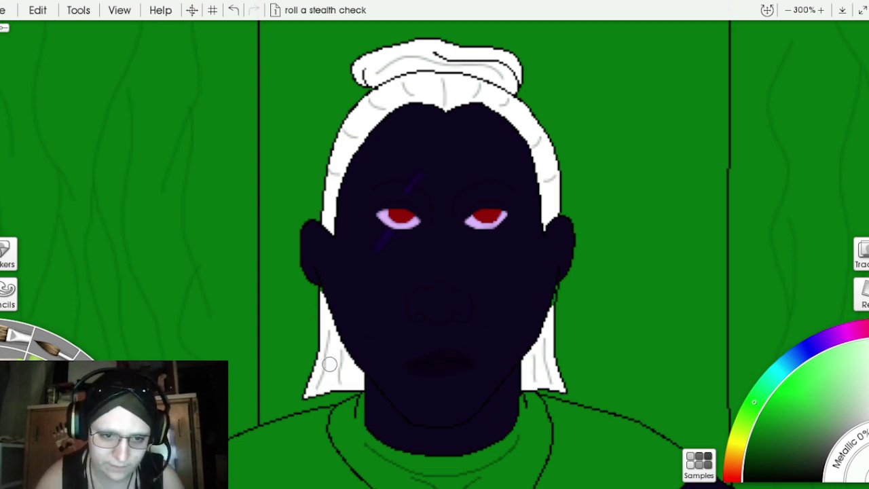
scroll(712, 92, "up", 2)
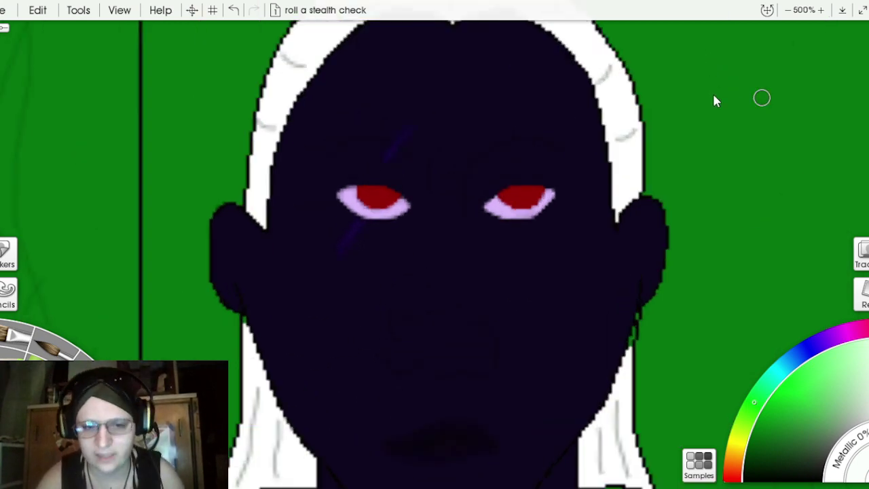
scroll(700, 121, "down", 3)
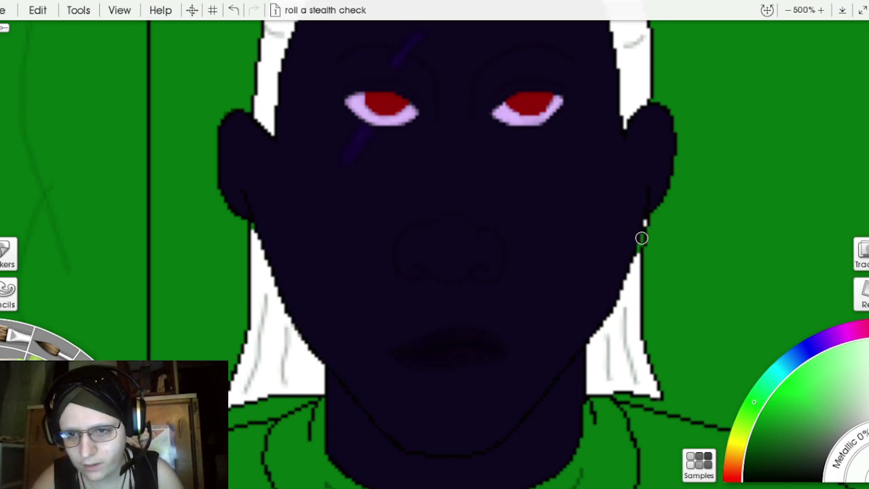
left_click_drag(643, 239, 636, 255)
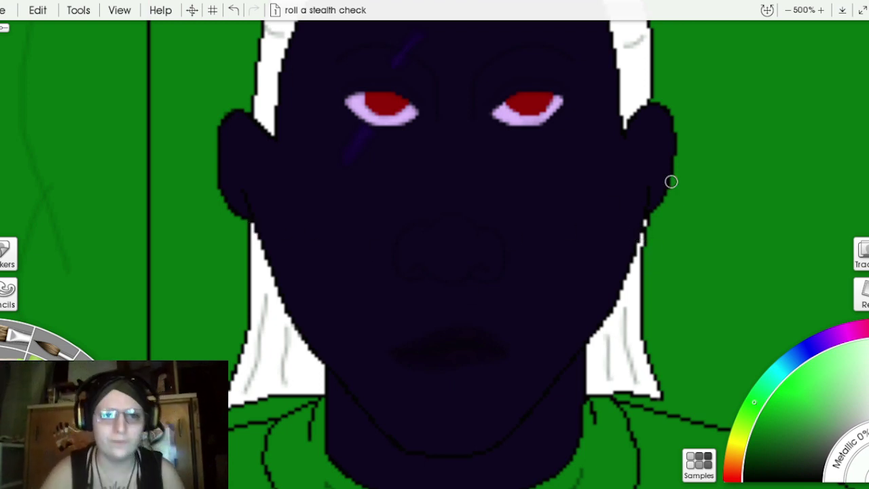
key("ctrl+minus")
key("ctrl+minus")
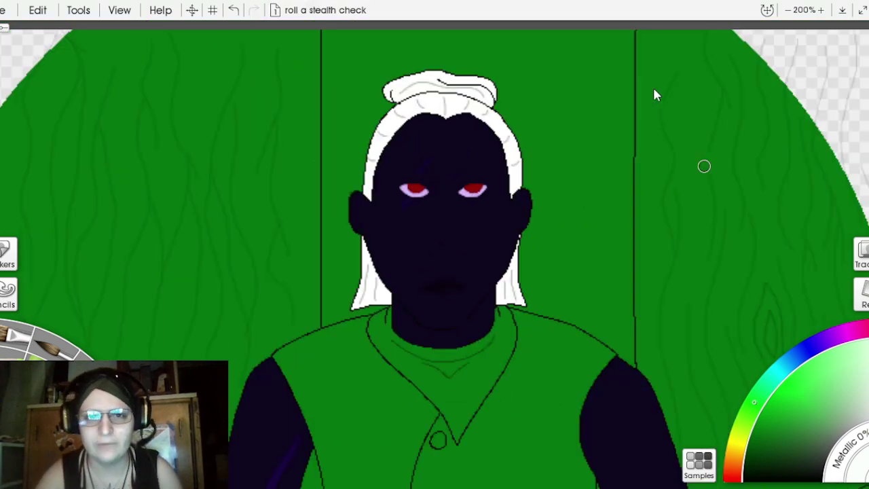
left_click_drag(693, 121, 681, 164)
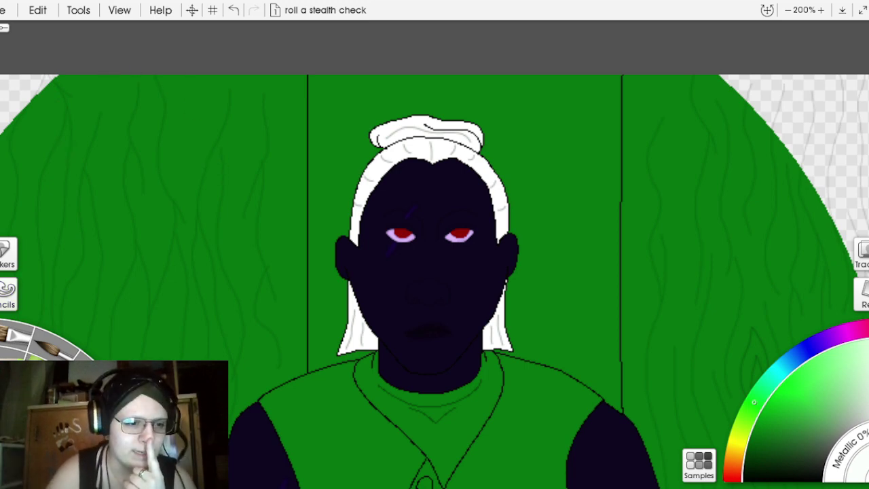
Step: Pick a violet hue and paint broad, rough eyebrows above both eyes, undoing a first stroke made in green
scroll(720, 92, "up", 4)
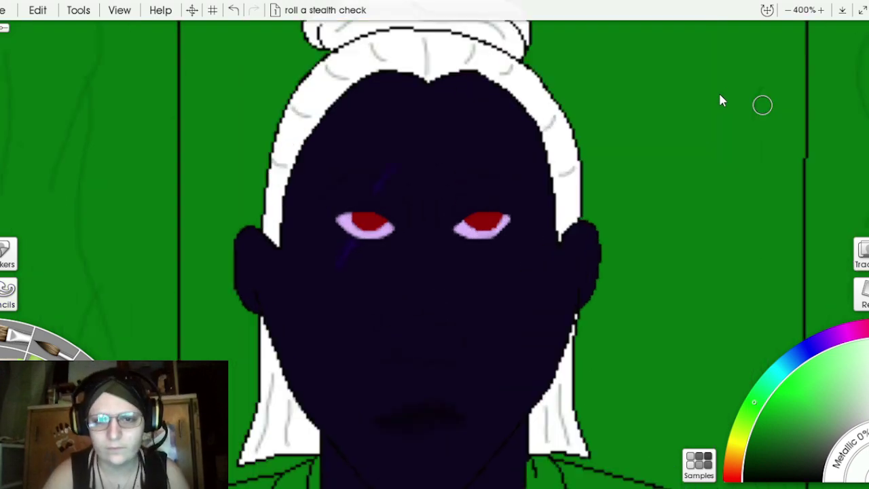
left_click_drag(716, 182, 710, 208)
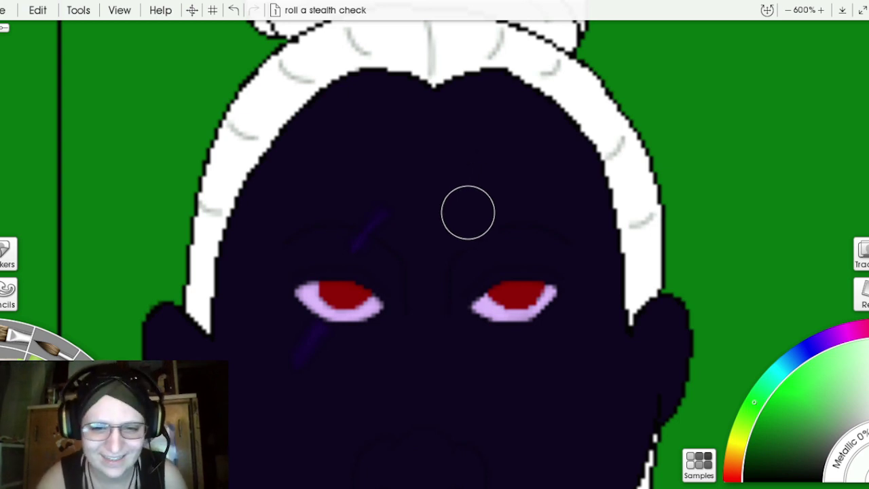
mouse_move(460, 201)
left_mouse_down()
mouse_move(459, 232)
mouse_move(458, 199)
left_mouse_up()
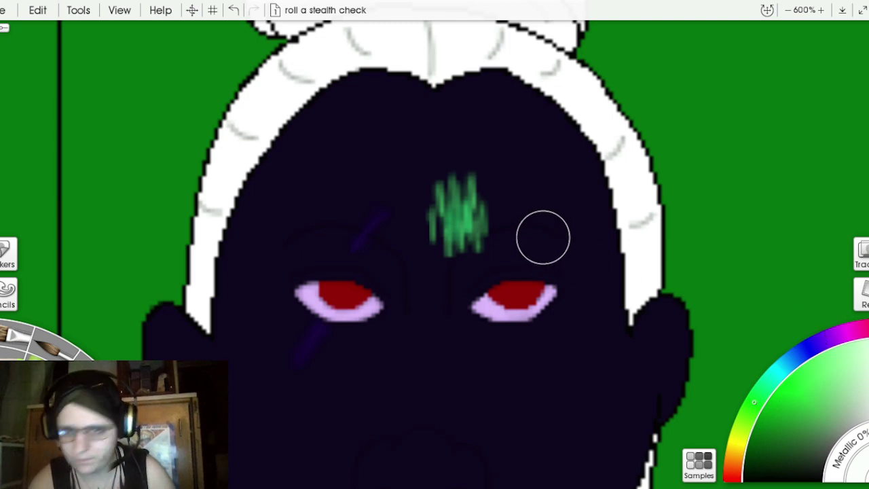
left_click(234, 9)
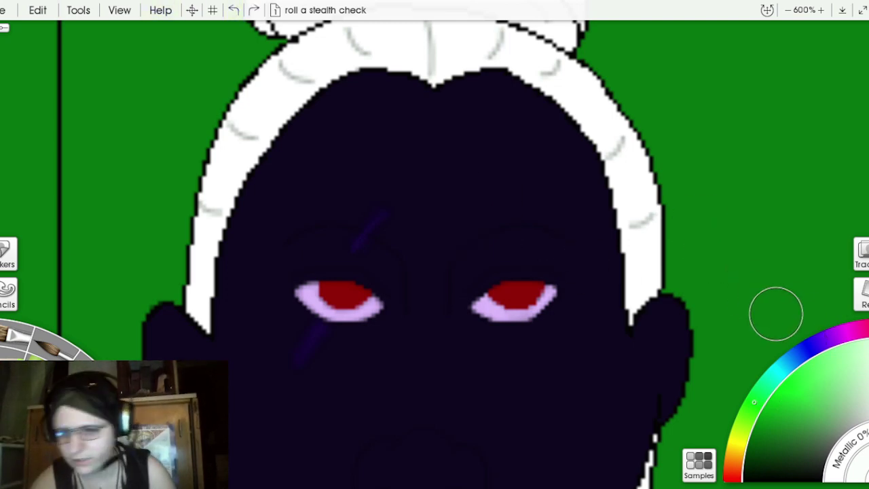
left_click(832, 338)
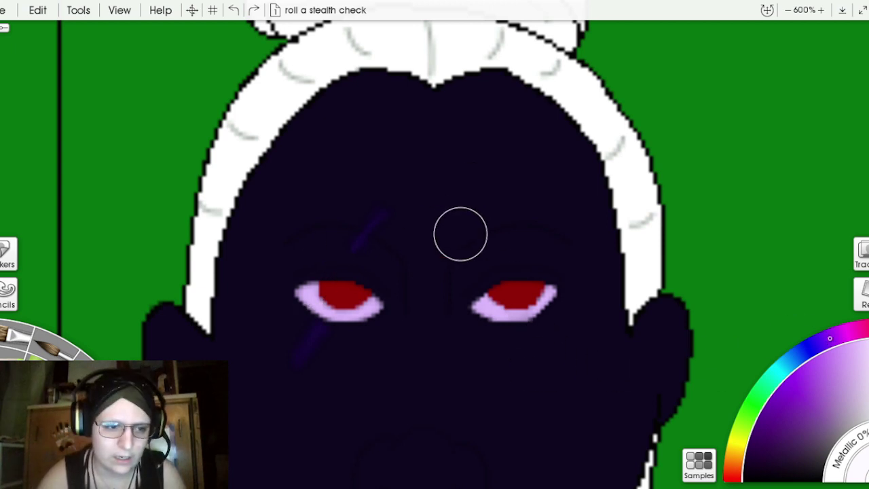
mouse_move(456, 215)
left_mouse_down()
mouse_move(477, 191)
mouse_move(505, 215)
mouse_move(516, 192)
mouse_move(522, 209)
mouse_move(535, 194)
mouse_move(538, 205)
mouse_move(562, 201)
mouse_move(565, 218)
mouse_move(530, 205)
mouse_move(473, 213)
mouse_move(525, 202)
mouse_move(562, 215)
mouse_move(492, 202)
mouse_move(466, 216)
left_mouse_up()
mouse_move(546, 206)
left_mouse_down()
mouse_move(584, 230)
mouse_move(477, 213)
left_mouse_up()
mouse_move(563, 205)
left_mouse_down()
mouse_move(499, 206)
mouse_move(472, 216)
mouse_move(482, 207)
mouse_move(533, 200)
mouse_move(560, 213)
mouse_move(497, 204)
mouse_move(474, 214)
mouse_move(536, 198)
left_mouse_up()
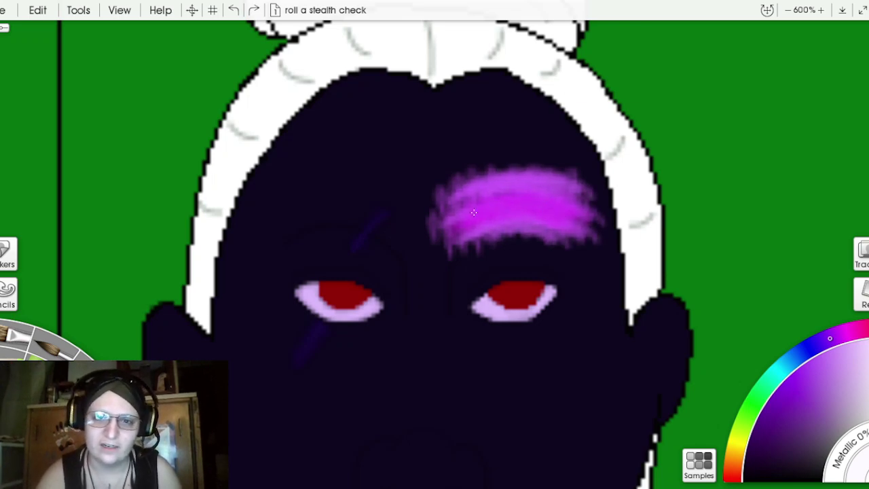
left_click_drag(474, 212, 456, 208)
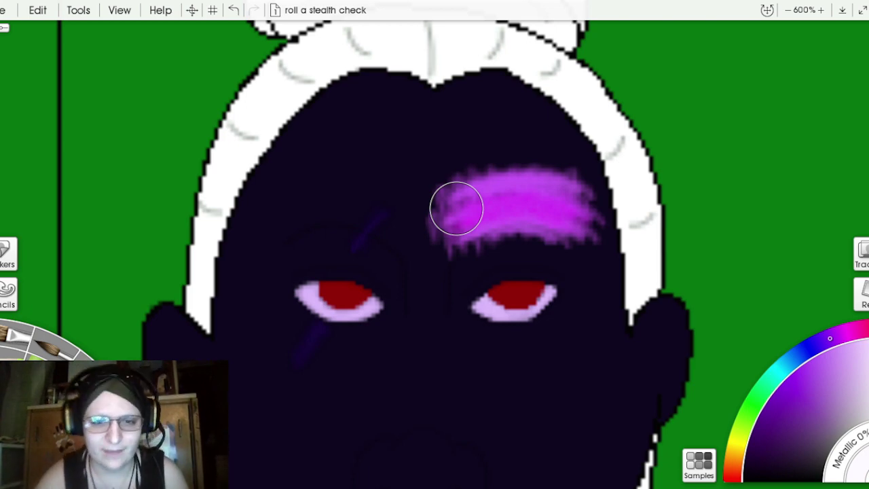
mouse_move(408, 202)
left_mouse_down()
mouse_move(375, 205)
mouse_move(363, 220)
mouse_move(361, 201)
mouse_move(339, 208)
mouse_move(336, 197)
mouse_move(270, 229)
mouse_move(310, 205)
mouse_move(345, 205)
mouse_move(366, 216)
mouse_move(286, 222)
mouse_move(389, 210)
mouse_move(328, 194)
mouse_move(291, 202)
mouse_move(279, 217)
mouse_move(295, 197)
mouse_move(340, 186)
mouse_move(375, 190)
mouse_move(400, 209)
mouse_move(346, 186)
mouse_move(289, 205)
mouse_move(372, 196)
mouse_move(390, 206)
mouse_move(367, 201)
left_mouse_up()
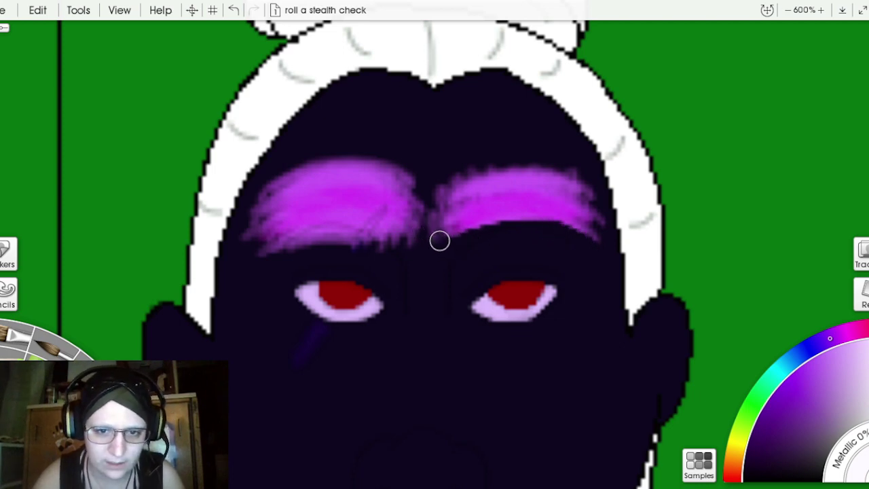
Step: Erase around the eyebrow above the unscarred eye to leave a slim tapered arch, undoing a stray erasure in the hair
mouse_move(438, 241)
left_mouse_down()
mouse_move(435, 181)
mouse_move(457, 153)
mouse_move(439, 199)
mouse_move(460, 242)
left_mouse_up()
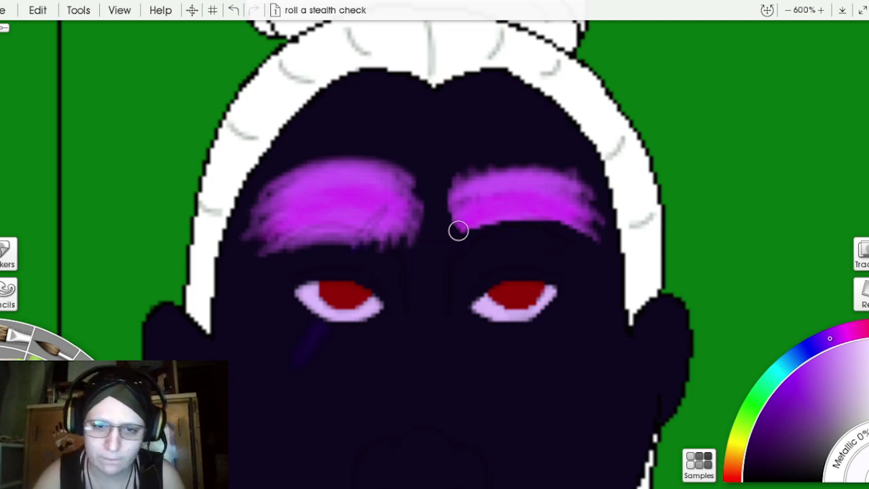
mouse_move(458, 229)
left_mouse_down()
mouse_move(526, 223)
mouse_move(600, 250)
left_mouse_up()
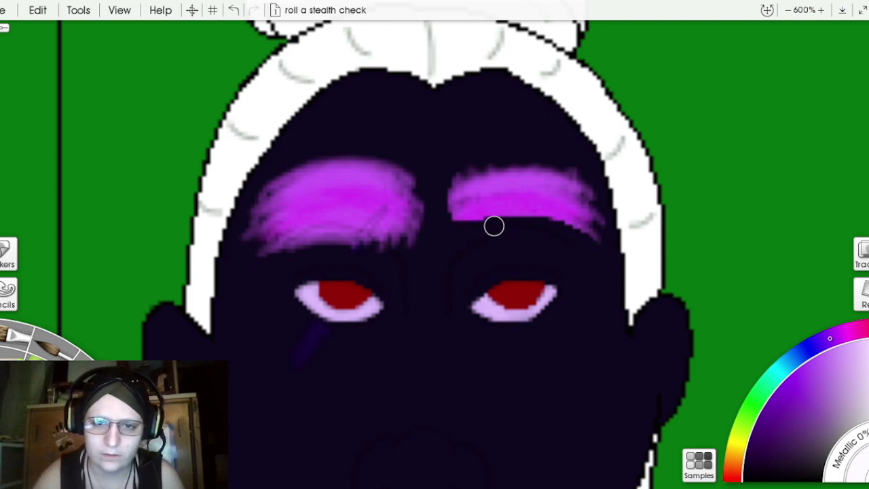
key("ctrl+0")
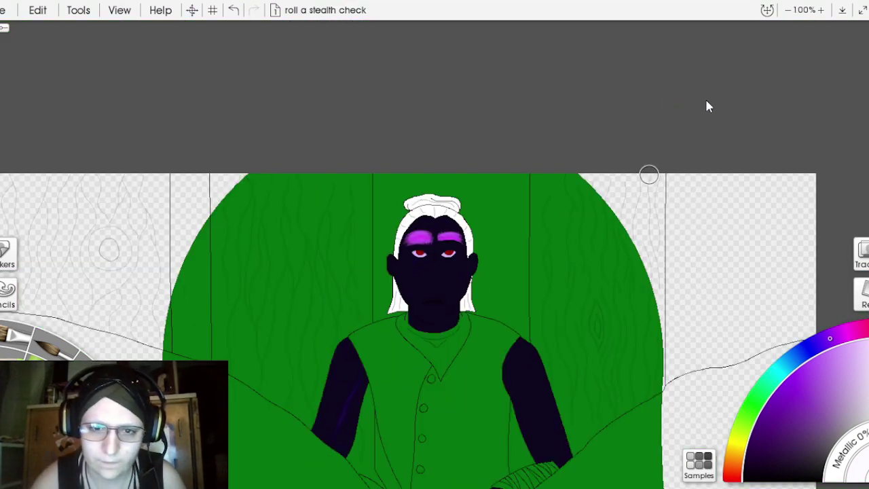
key("ctrl+equal")
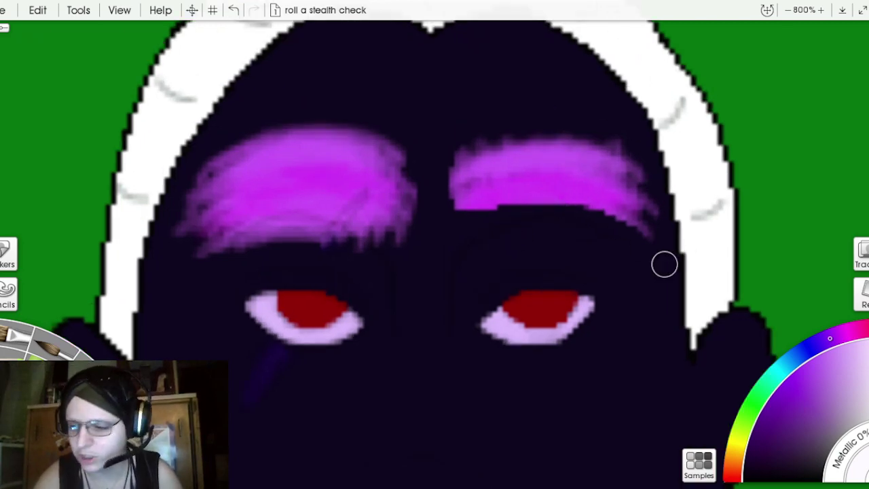
mouse_move(650, 221)
left_mouse_down()
mouse_move(617, 176)
mouse_move(593, 155)
mouse_move(571, 151)
mouse_move(500, 152)
mouse_move(468, 163)
mouse_move(448, 179)
mouse_move(448, 211)
left_mouse_up()
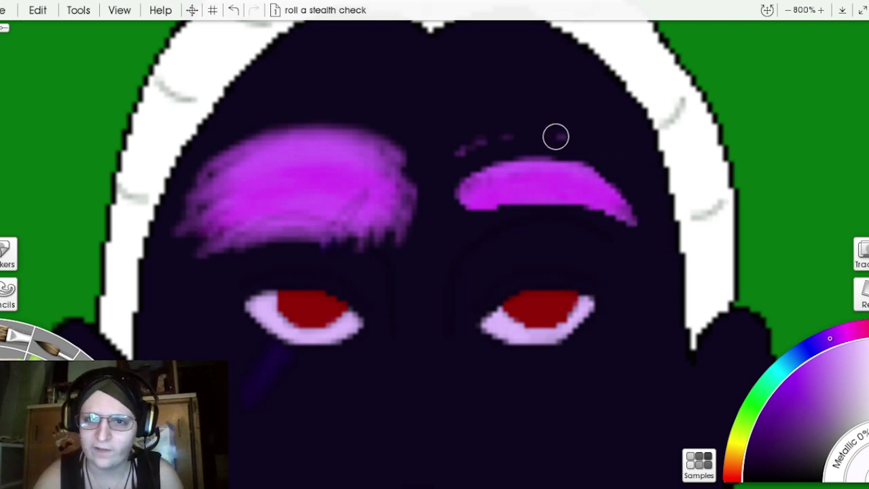
mouse_move(556, 137)
left_mouse_down()
mouse_move(475, 142)
mouse_move(453, 155)
mouse_move(460, 145)
left_mouse_up()
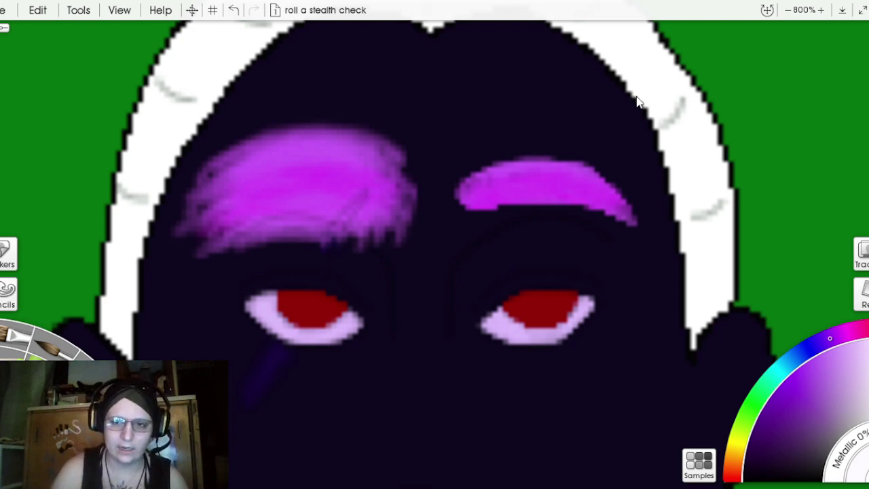
left_click_drag(673, 149, 688, 154)
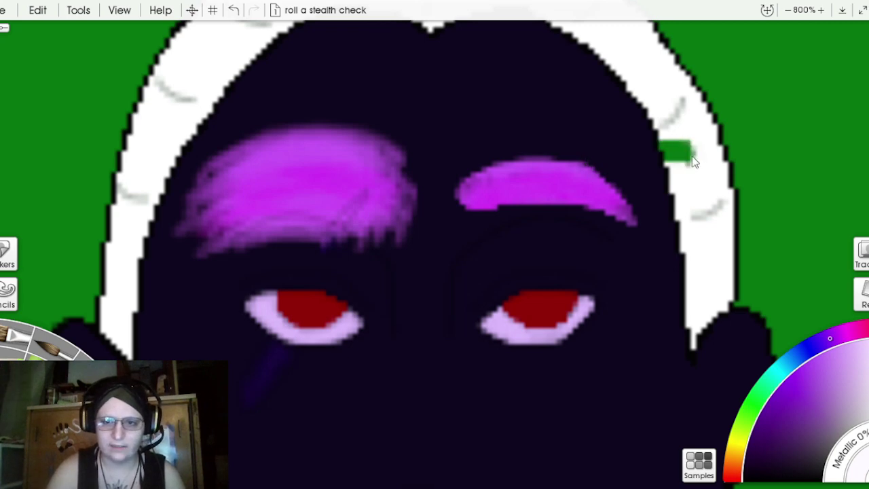
left_click(232, 9)
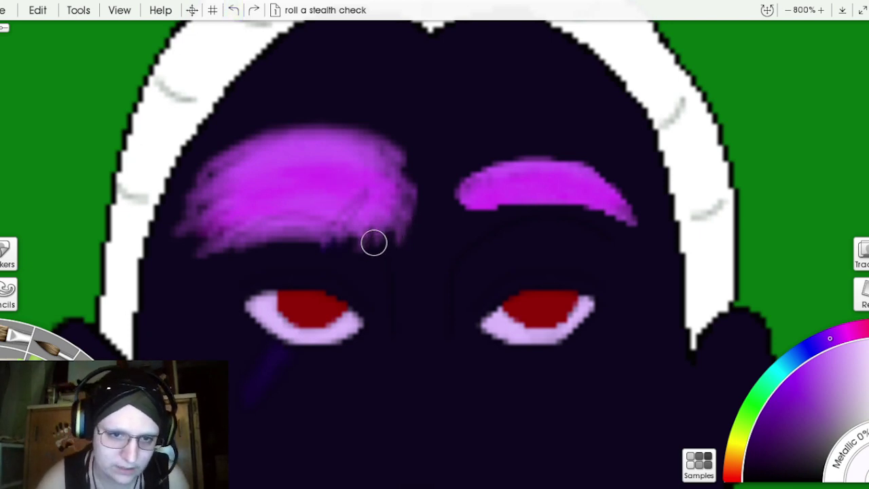
Step: Erase around the eyebrow above the scarred eye to match the other arch, undoing and redoing the cut along its upper edge
mouse_move(374, 242)
left_mouse_down()
mouse_move(359, 224)
mouse_move(305, 206)
mouse_move(267, 211)
mouse_move(190, 262)
mouse_move(242, 237)
mouse_move(341, 232)
mouse_move(295, 243)
mouse_move(359, 252)
left_mouse_up()
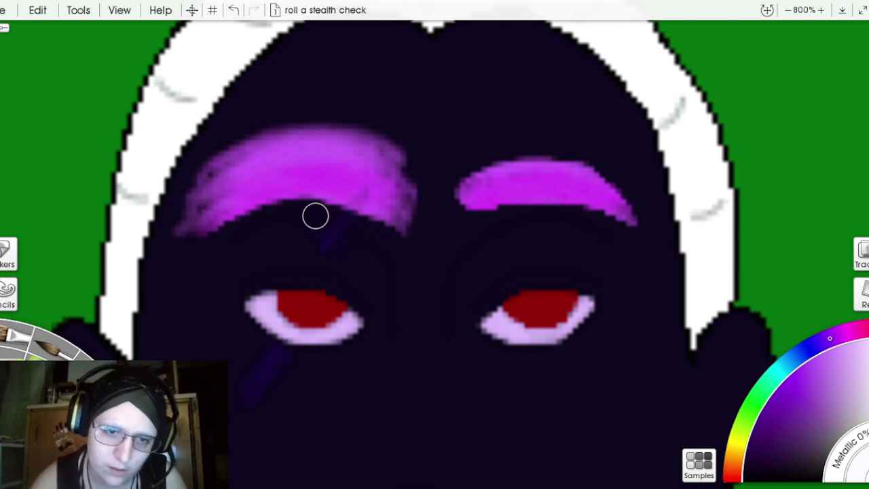
mouse_move(372, 230)
left_mouse_down()
mouse_move(410, 208)
mouse_move(419, 177)
left_mouse_up()
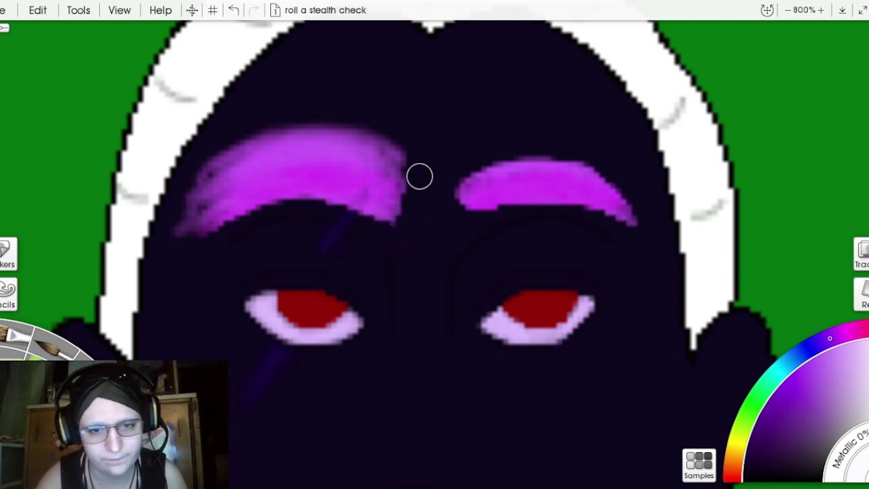
left_click_drag(373, 219, 411, 177)
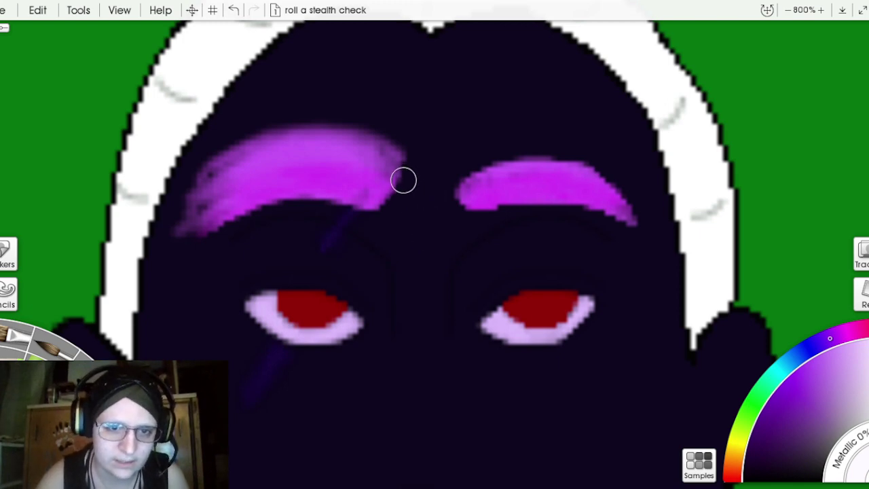
mouse_move(403, 180)
left_mouse_down()
mouse_move(388, 156)
mouse_move(402, 170)
mouse_move(409, 154)
mouse_move(305, 129)
mouse_move(363, 136)
left_mouse_up()
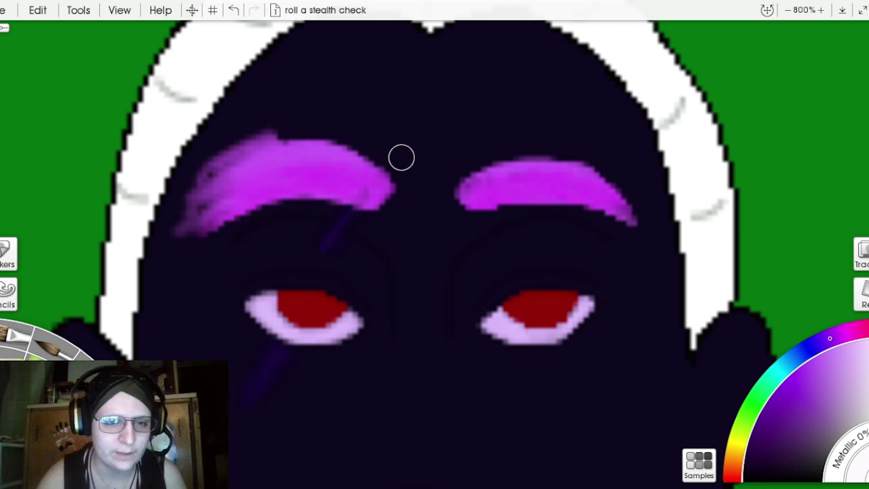
mouse_move(402, 157)
left_mouse_down()
mouse_move(285, 140)
mouse_move(330, 140)
mouse_move(377, 152)
mouse_move(313, 140)
mouse_move(258, 149)
mouse_move(359, 141)
left_mouse_up()
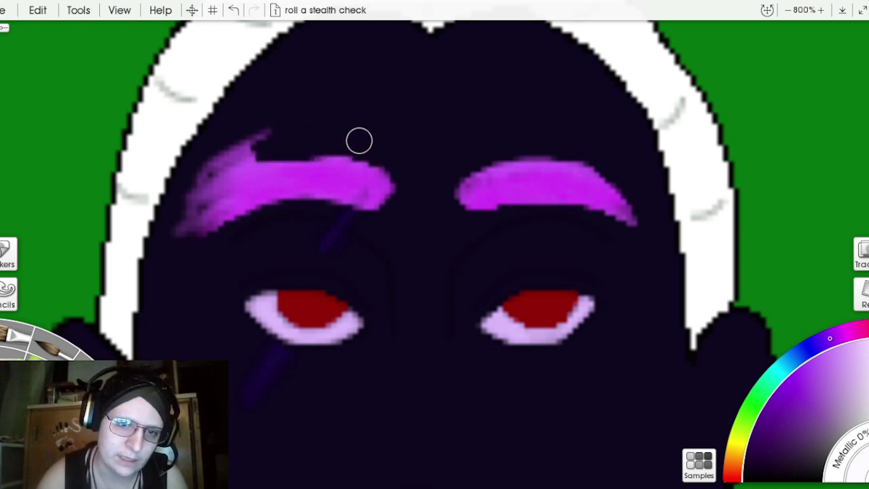
left_click(233, 10)
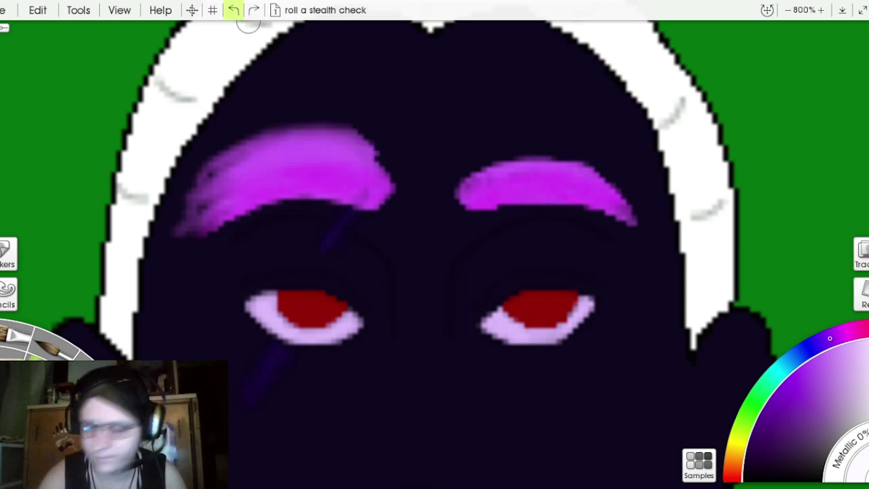
mouse_move(386, 152)
left_mouse_down()
mouse_move(361, 140)
mouse_move(264, 148)
mouse_move(197, 193)
mouse_move(164, 235)
left_mouse_up()
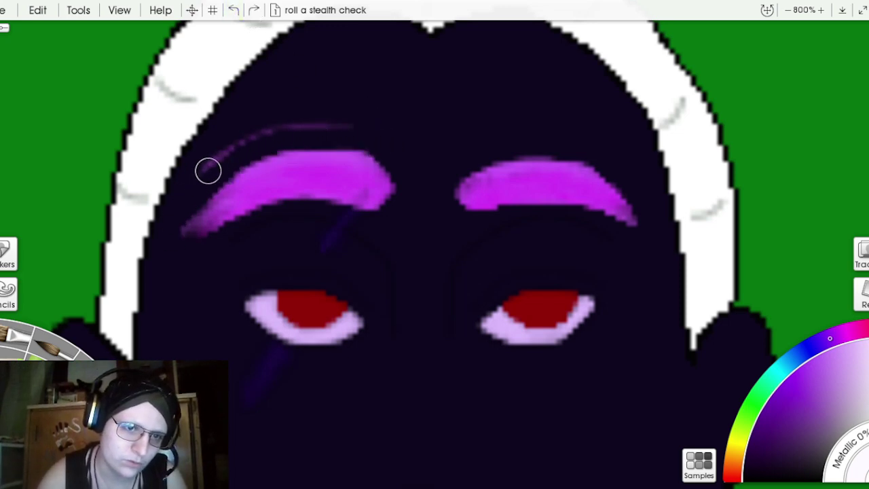
mouse_move(208, 170)
left_mouse_down()
mouse_move(260, 139)
mouse_move(372, 127)
left_mouse_up()
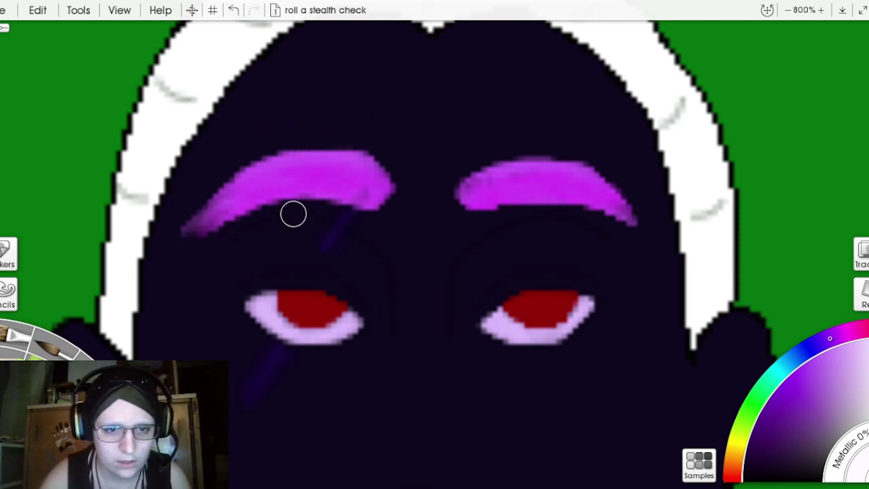
mouse_move(294, 214)
left_mouse_down()
mouse_move(228, 225)
mouse_move(189, 254)
mouse_move(176, 247)
mouse_move(199, 206)
mouse_move(239, 166)
mouse_move(301, 143)
mouse_move(369, 139)
left_mouse_up()
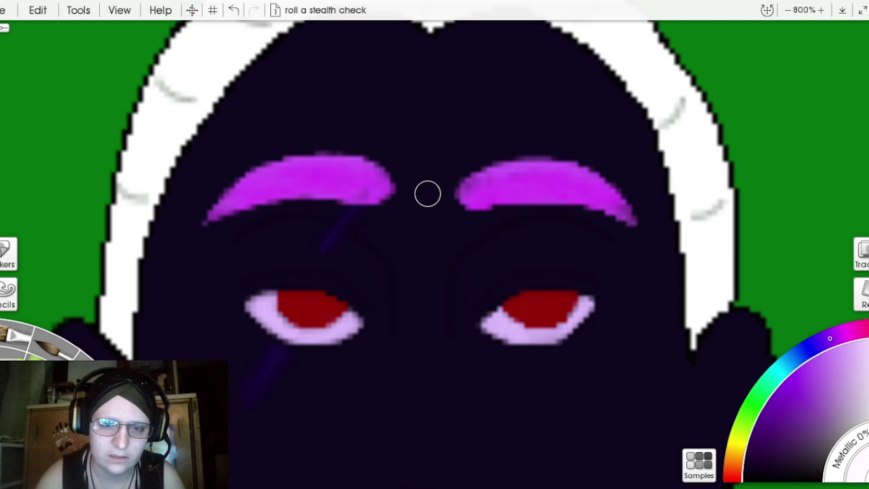
Step: Check the whole figure against the green backing and undo that backing
key("ctrl+minus")
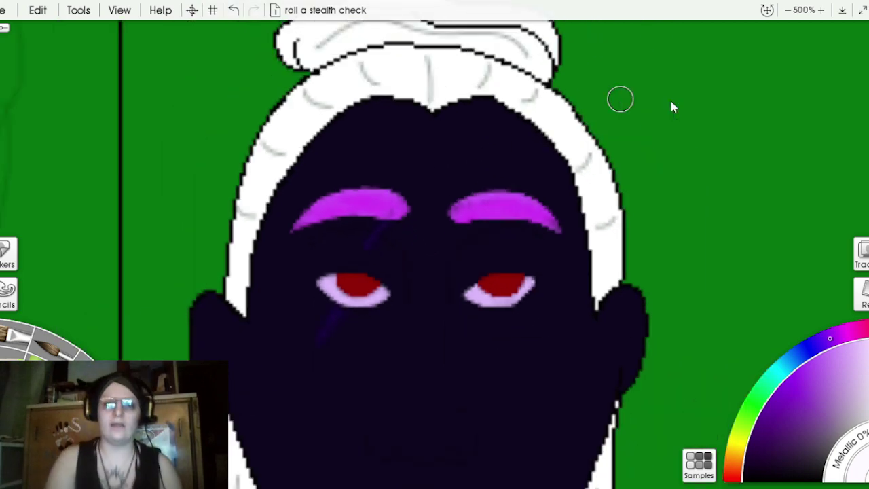
key("ctrl+minus")
key("ctrl+minus")
key("ctrl+minus")
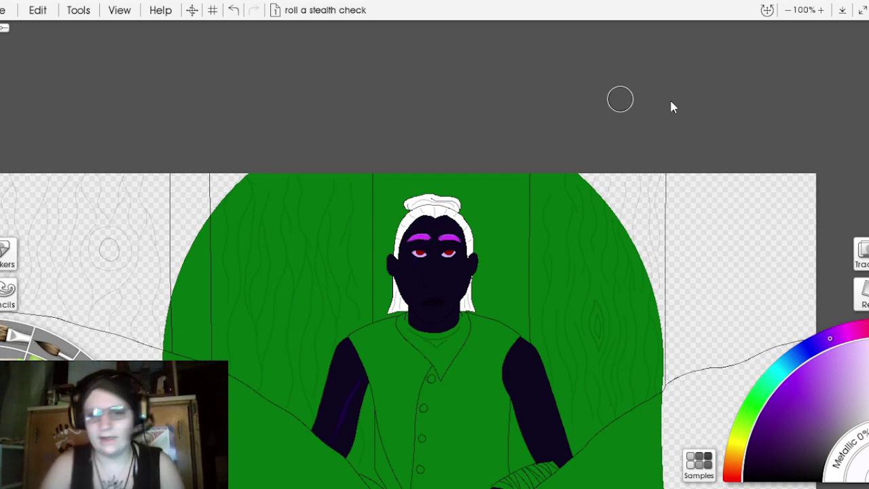
left_click_drag(702, 122, 686, 5)
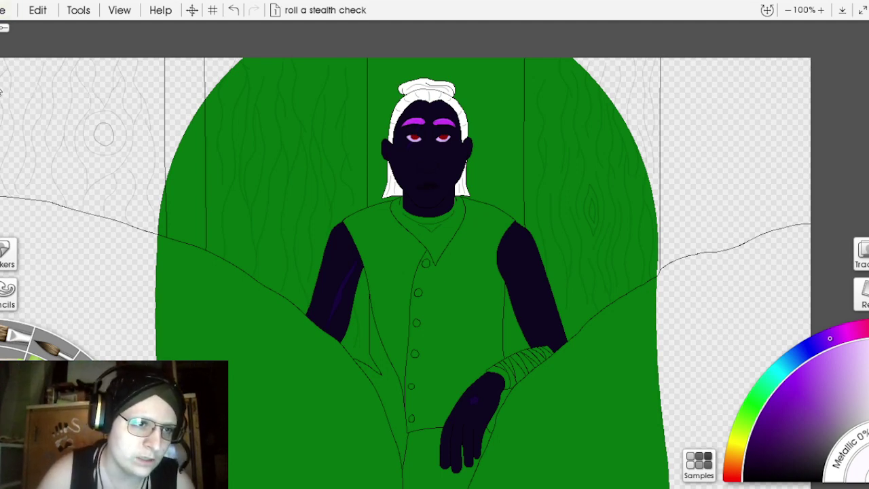
key("ctrl+z")
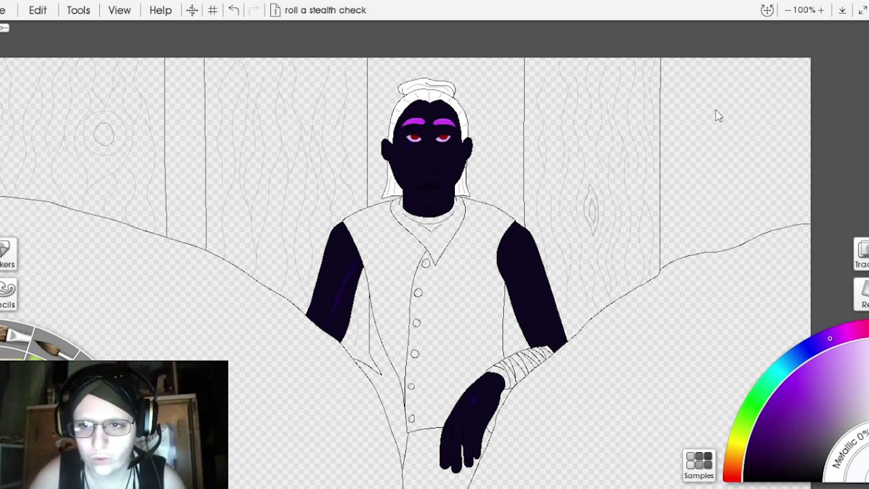
Step: Pick a tan colour and fill the strips of the wrist wrap nearest the hand
left_click_drag(715, 113, 623, 13)
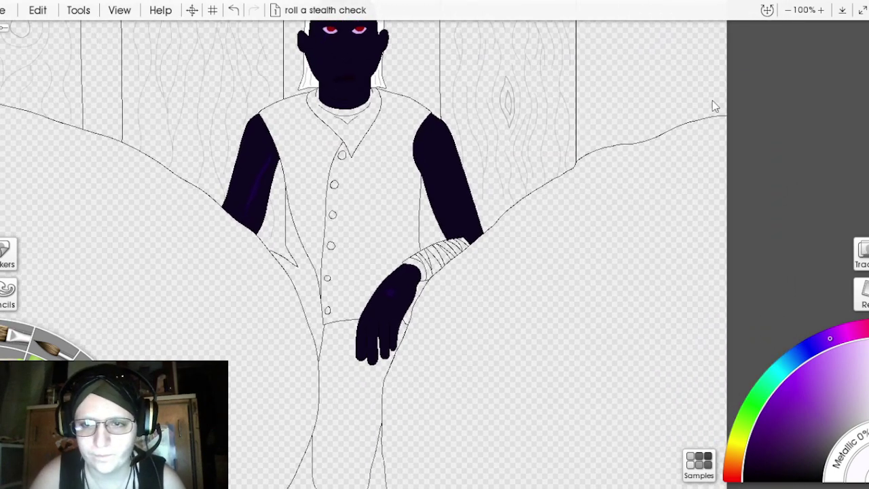
key("ctrl+equal")
key("ctrl+equal")
key("ctrl+equal")
key("ctrl+equal")
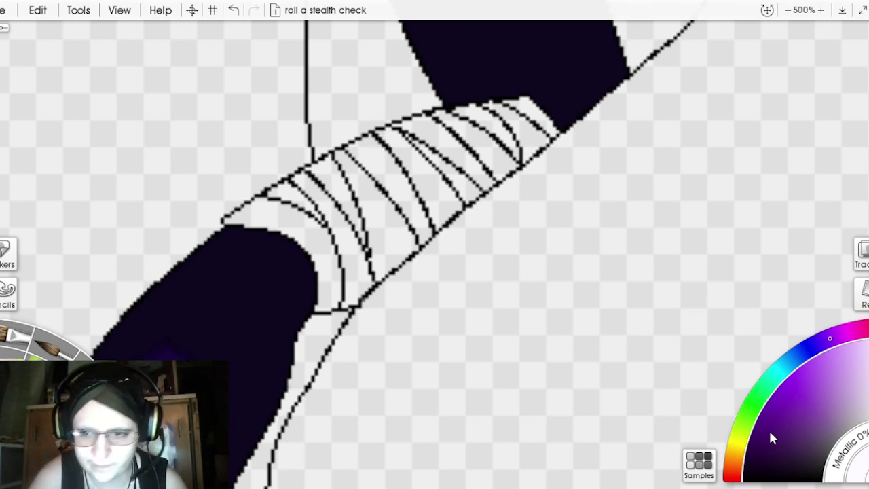
left_click(737, 452)
left_click(831, 399)
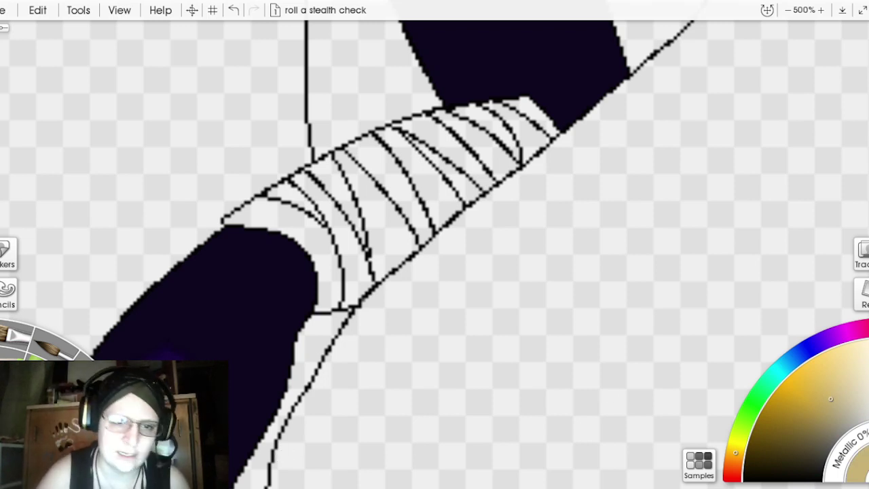
left_click(301, 235)
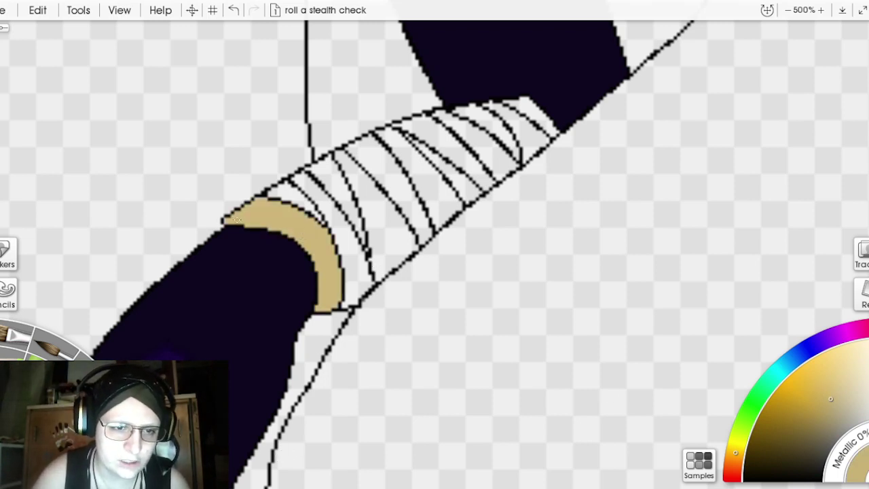
left_click(278, 192)
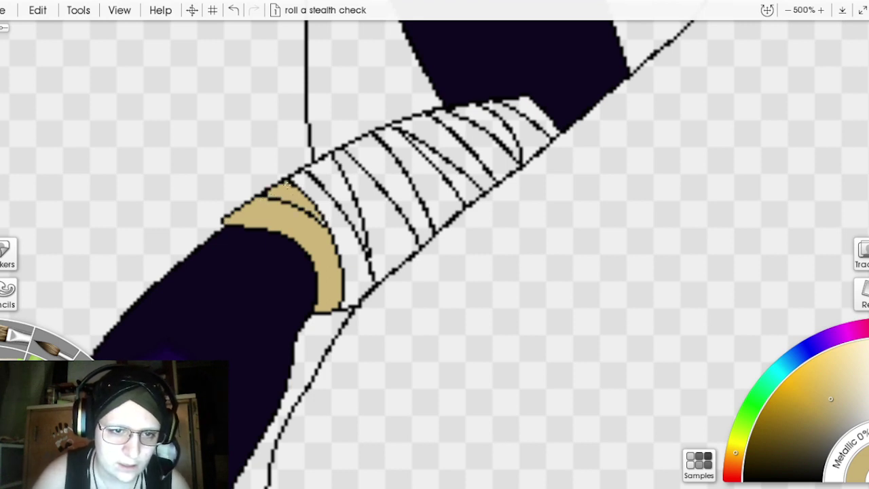
left_click(317, 194)
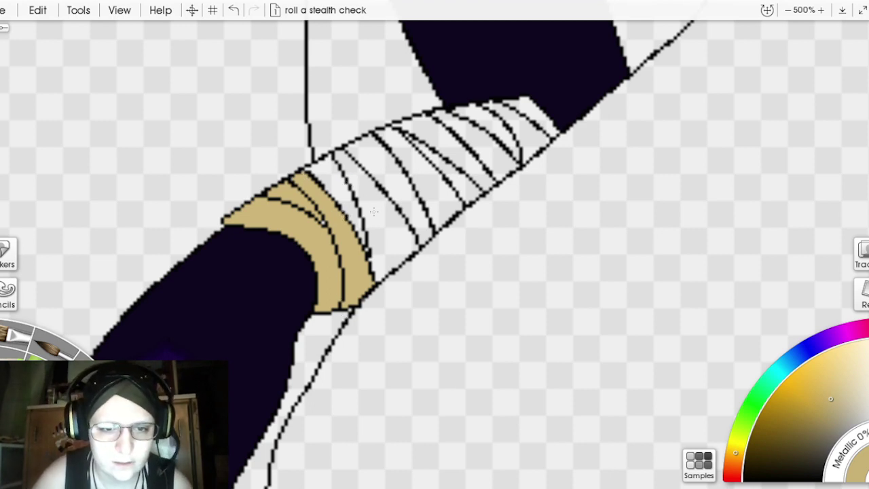
left_click(331, 184)
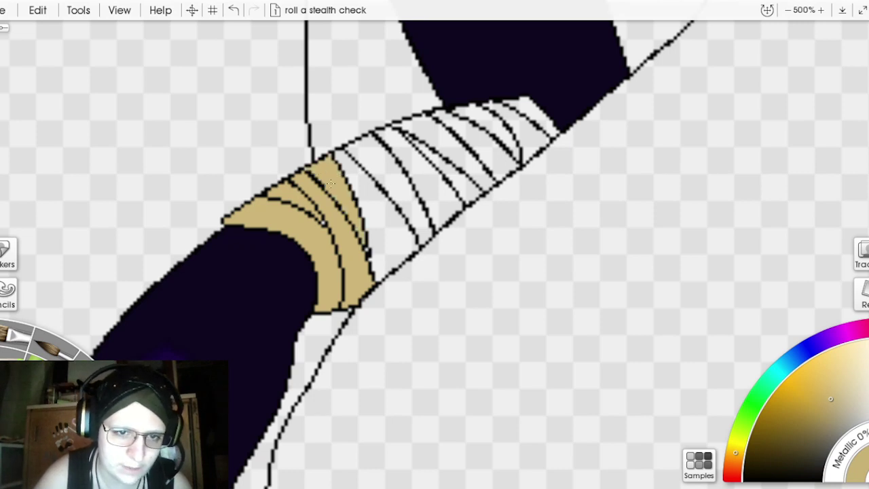
Step: Fill the remaining strips of the wrist wrap up to the forearm with the same tan
left_click(372, 226)
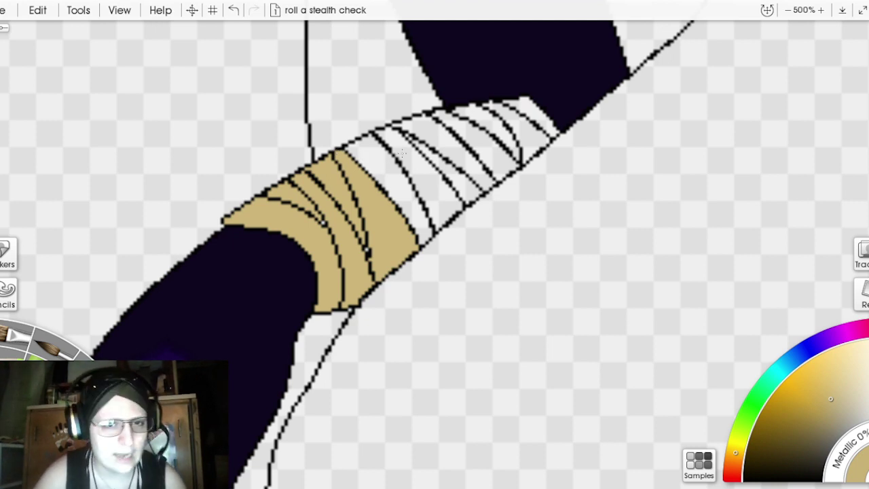
left_click(376, 157)
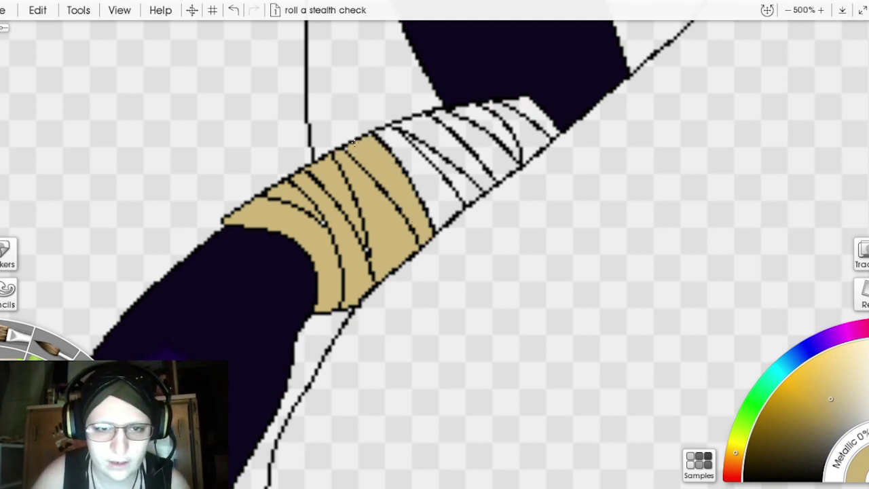
left_click(414, 157)
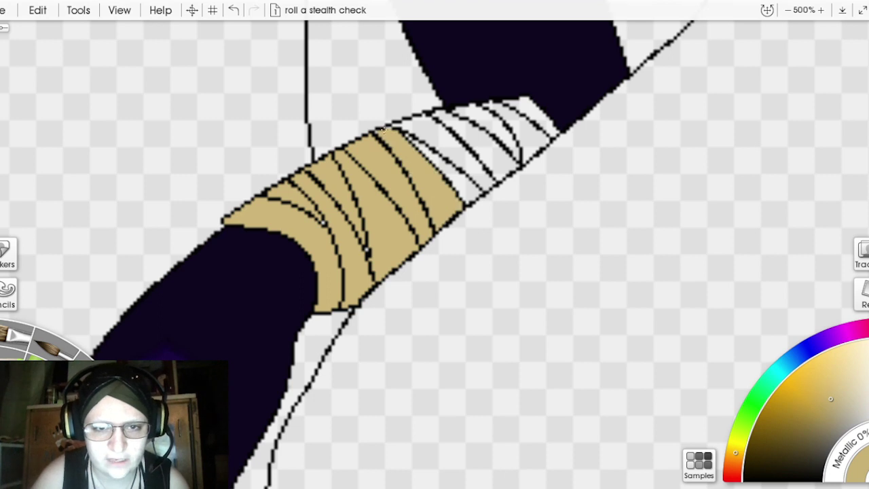
left_click(443, 160)
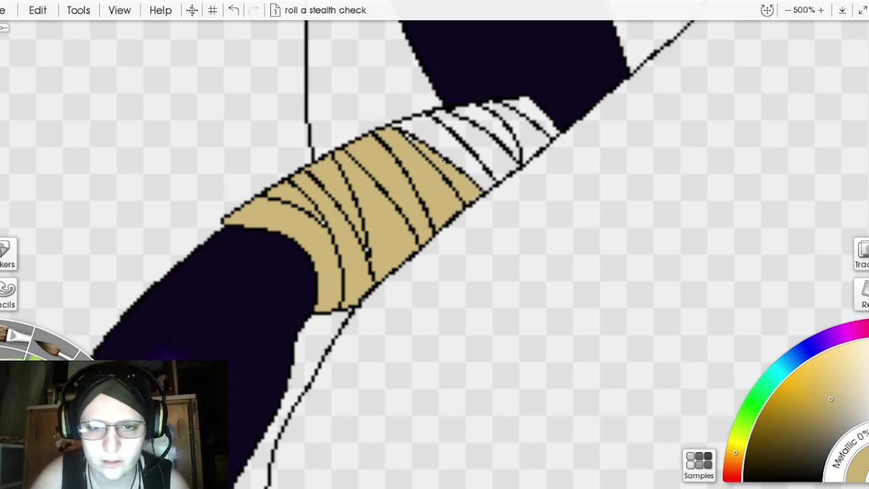
left_click(425, 128)
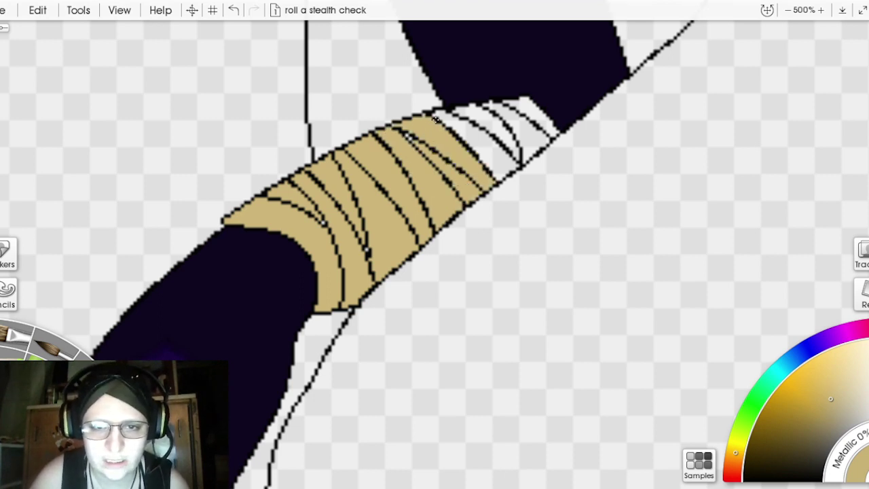
left_click(433, 118)
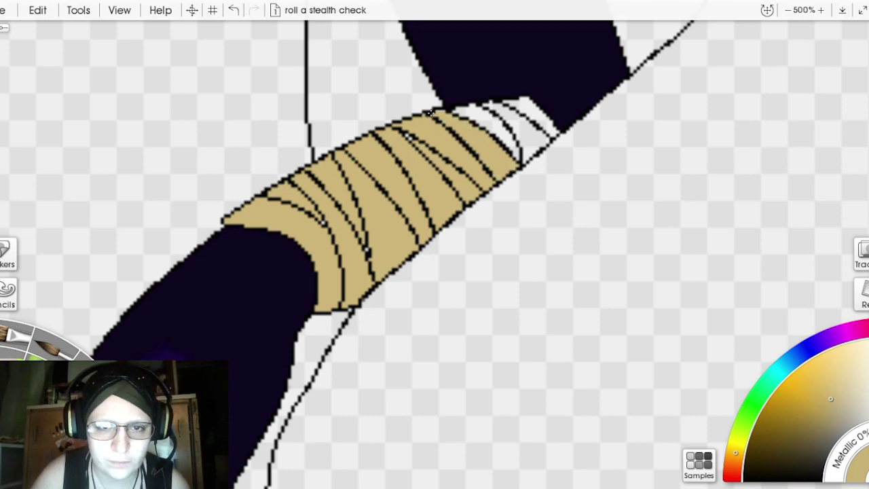
left_click(505, 126)
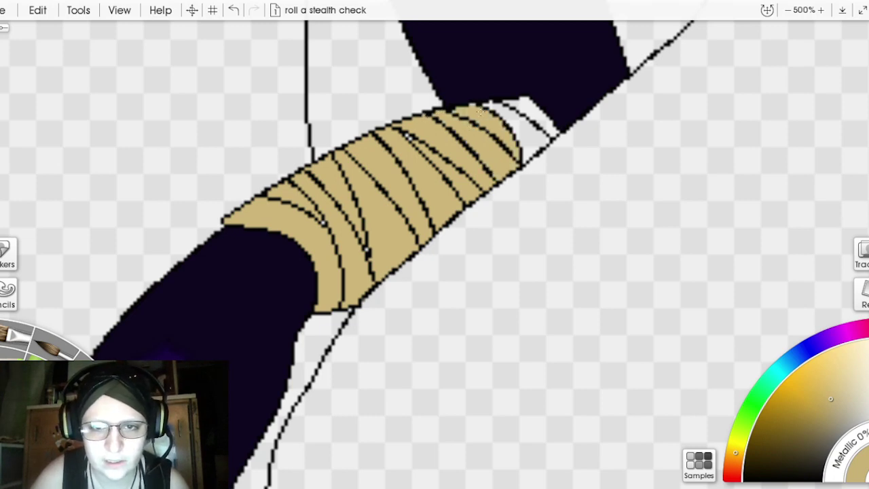
left_click(517, 124)
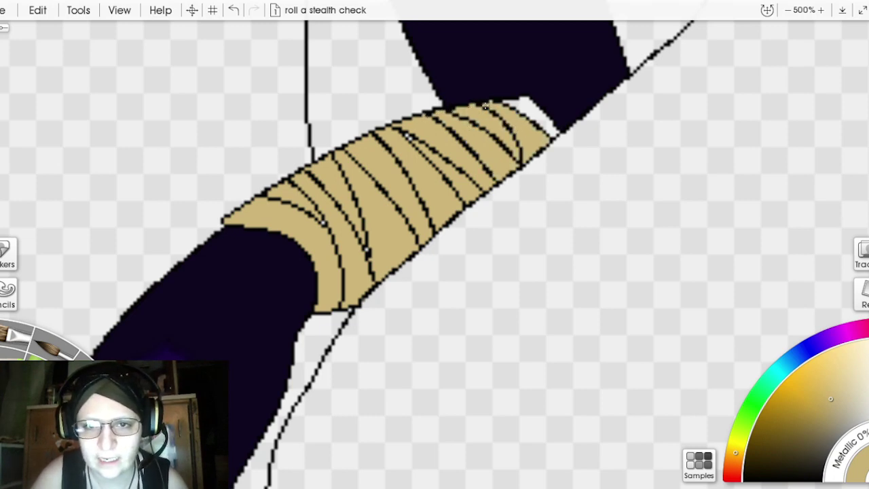
left_click(543, 121)
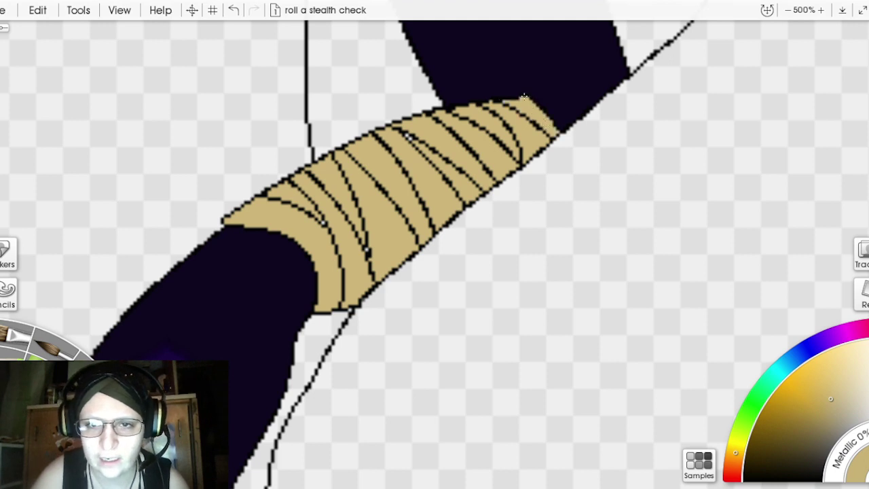
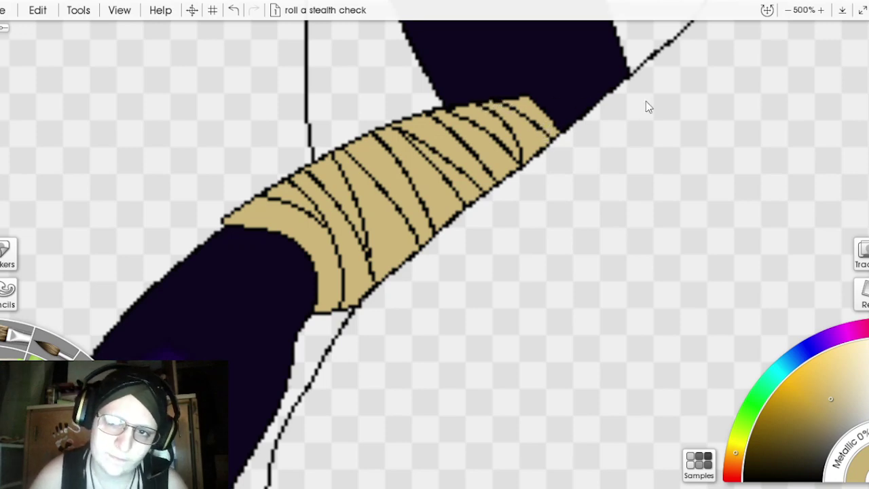
Step: Fill the trousers with near-black and cover the unfilled slivers along the waistline and the outer leg edge
scroll(661, 90, "down", 10)
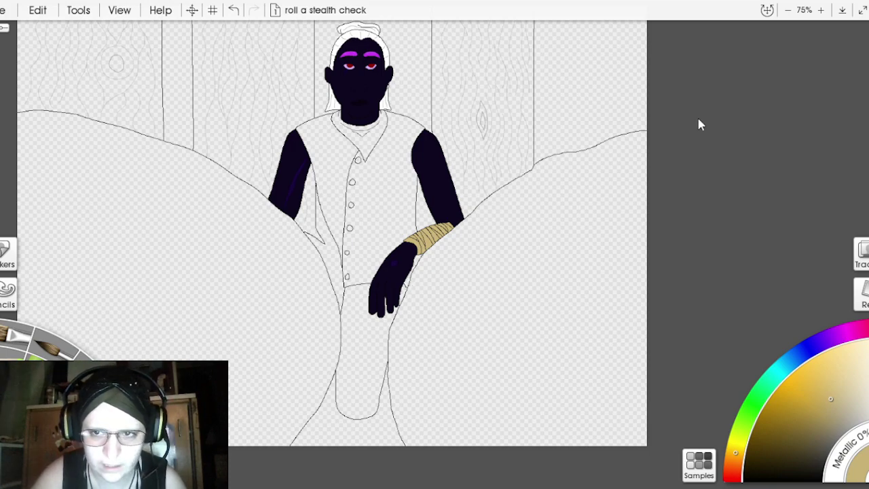
key("ctrl+plus")
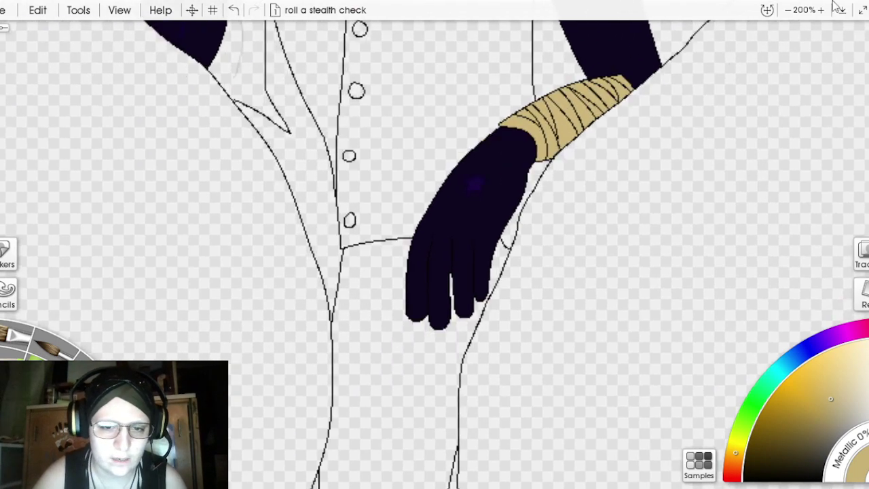
left_click_drag(714, 113, 703, 7)
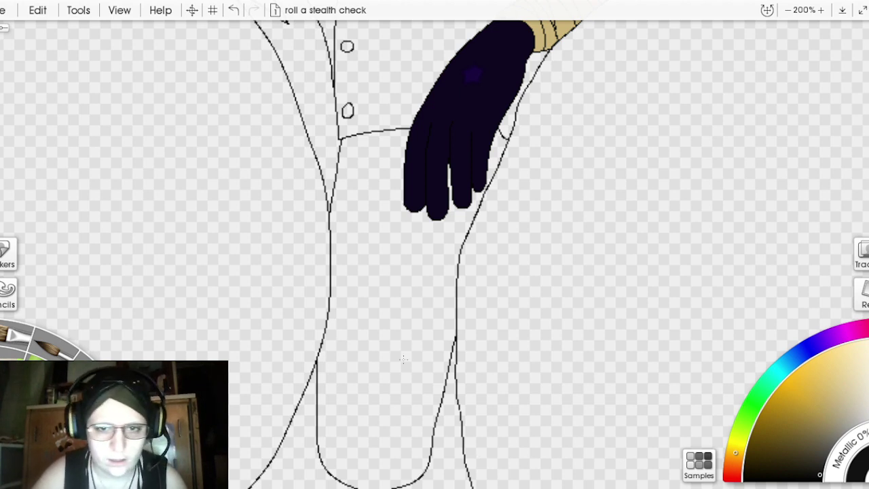
left_click(418, 345)
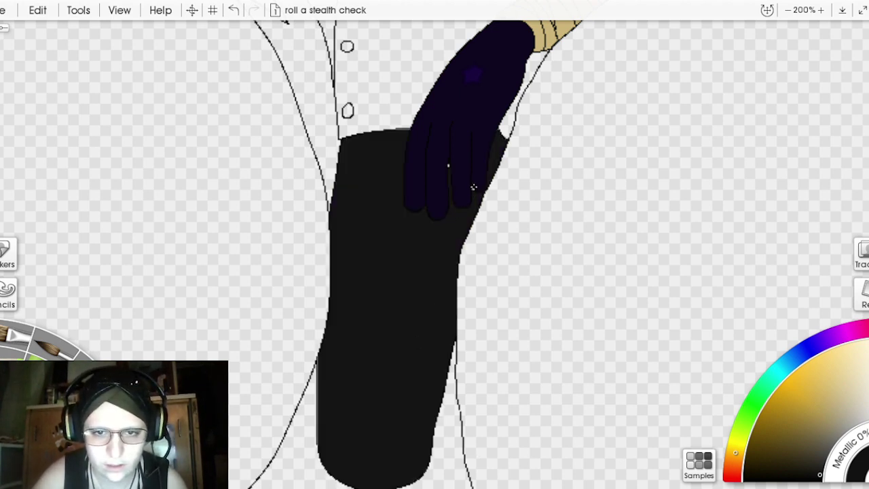
left_click(412, 129)
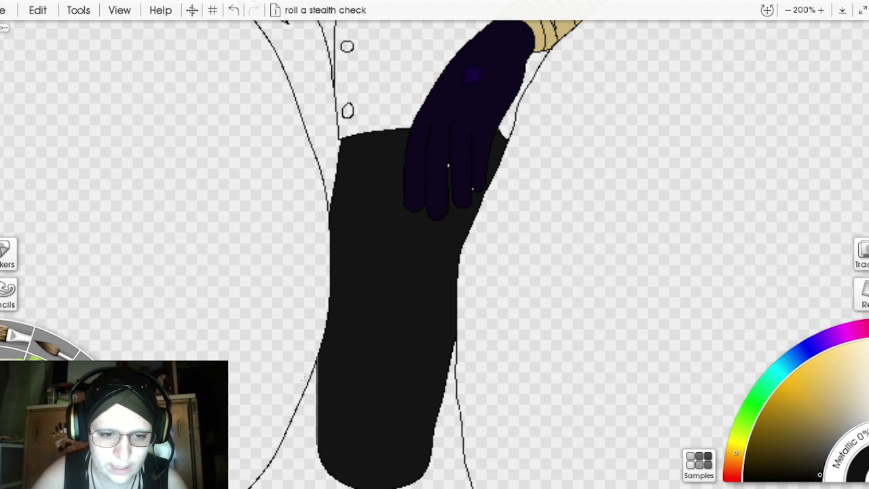
mouse_move(304, 381)
left_mouse_down()
mouse_move(327, 459)
mouse_move(322, 351)
left_mouse_up()
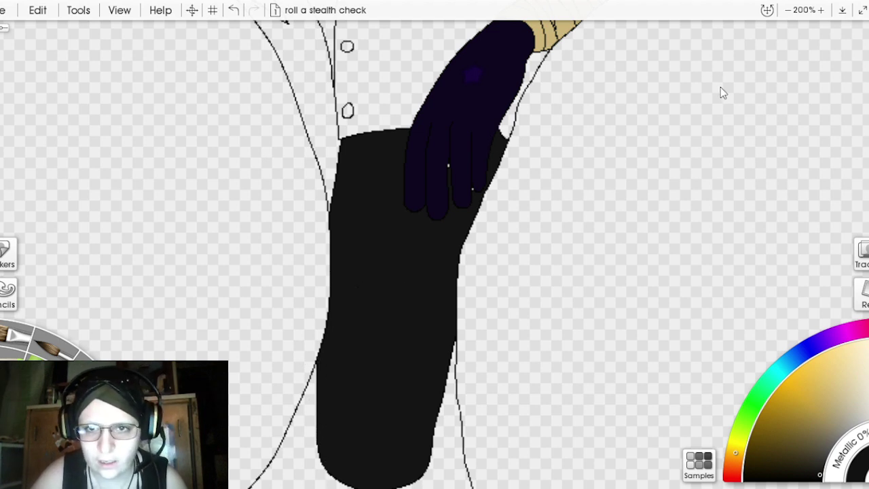
Step: Cover the small gaps between the fingers and fill the narrow area between the hand and hip with near-black
key("ctrl+plus")
left_click_drag(701, 108, 654, 271)
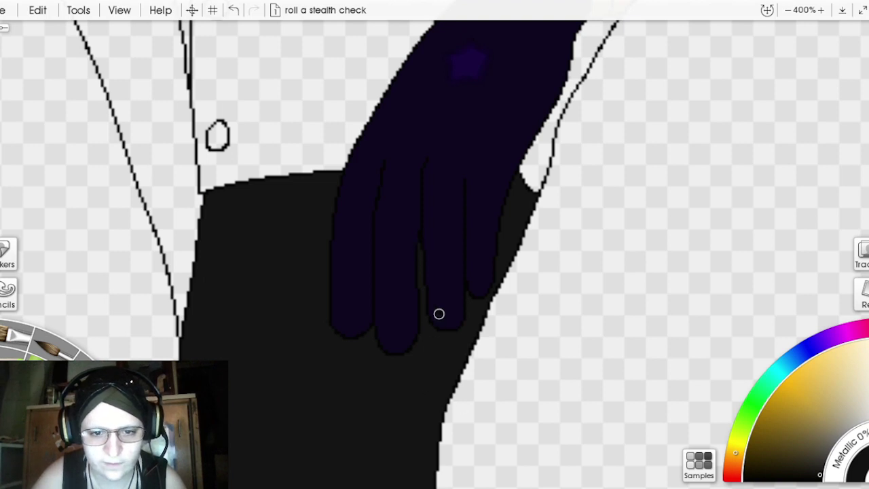
mouse_move(678, 121)
left_mouse_down()
mouse_move(576, 211)
mouse_move(518, 305)
mouse_move(591, 235)
mouse_move(628, 176)
mouse_move(623, 190)
left_mouse_up()
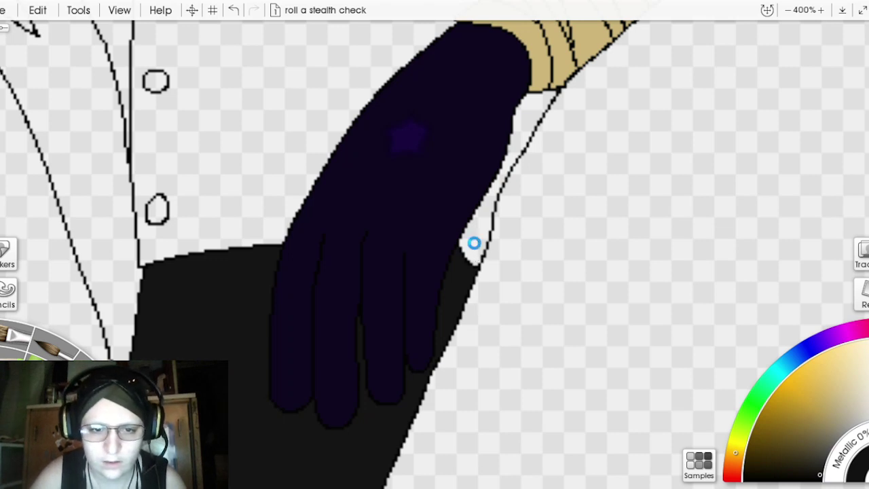
left_click(472, 244)
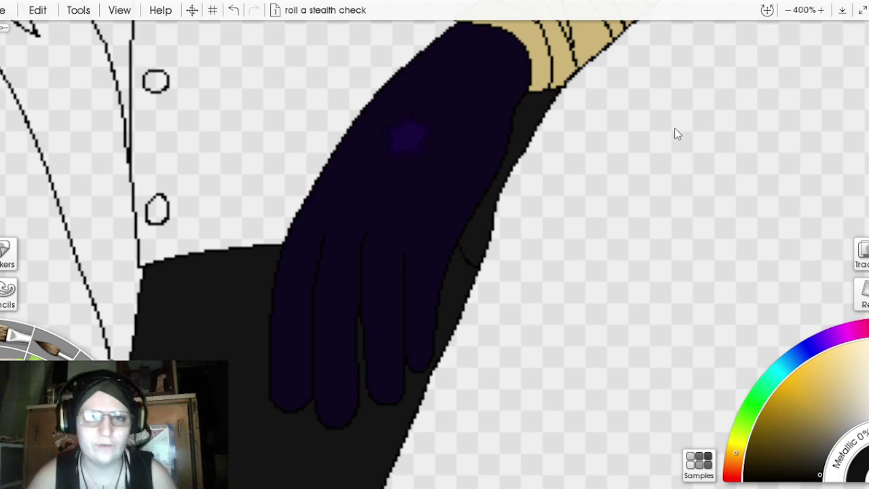
Step: Pick a dark grey and fill the buttoned front panel of the vest, leaving the buttons unfilled
scroll(656, 85, "down", 5)
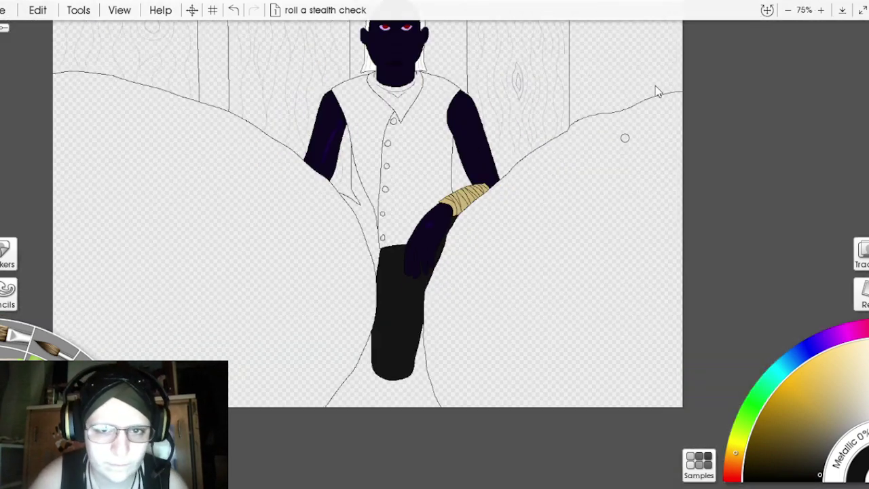
left_click_drag(691, 116, 739, 224)
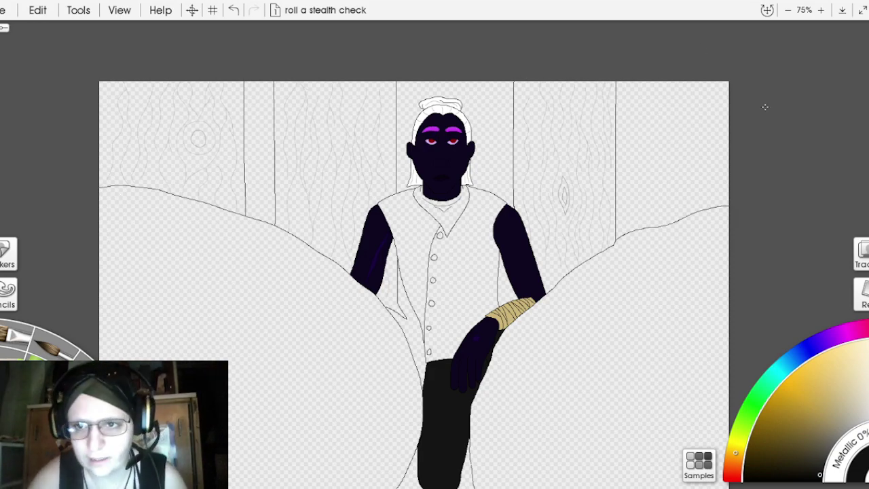
key("ctrl+equal")
key("ctrl+equal")
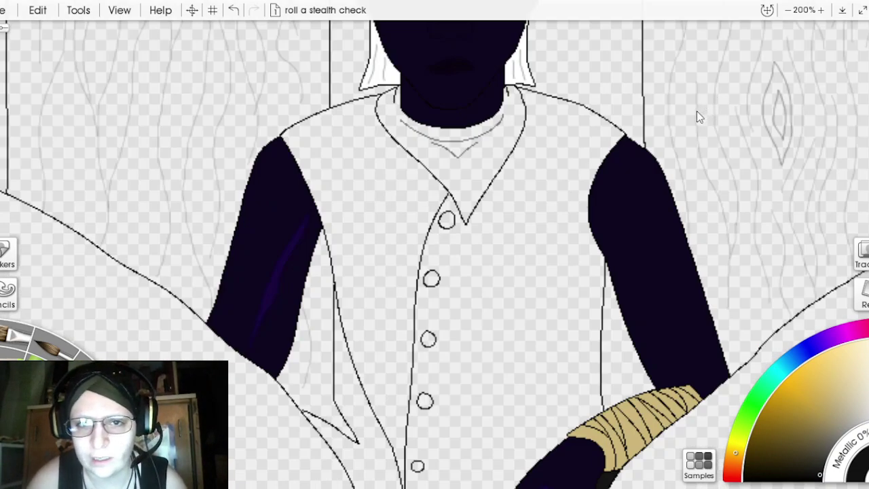
left_click_drag(697, 113, 581, 45)
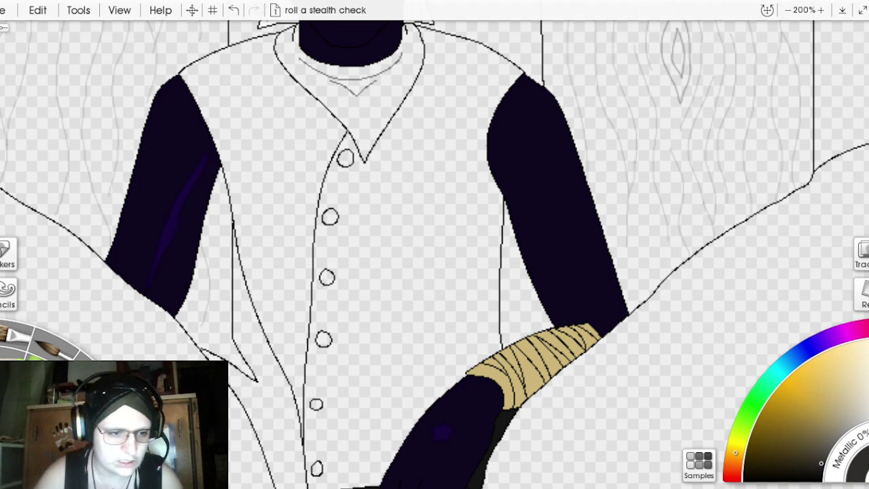
left_click(348, 315)
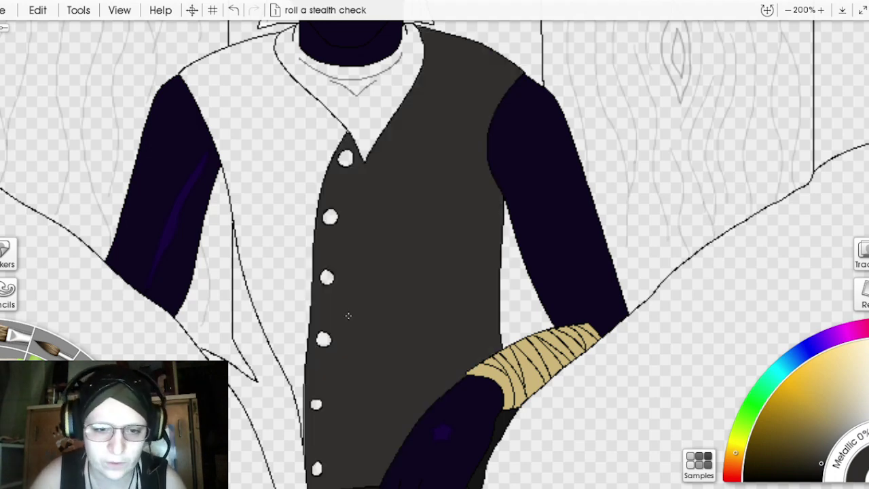
Step: Fill the vest's other front panel with the same dark grey, closing the outline gap at the point of the neckline
left_click_drag(308, 432, 304, 375)
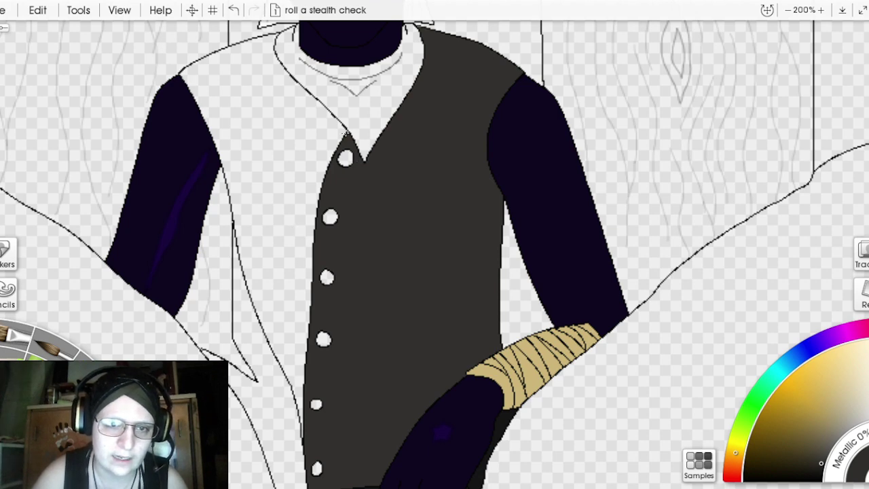
left_click(301, 146)
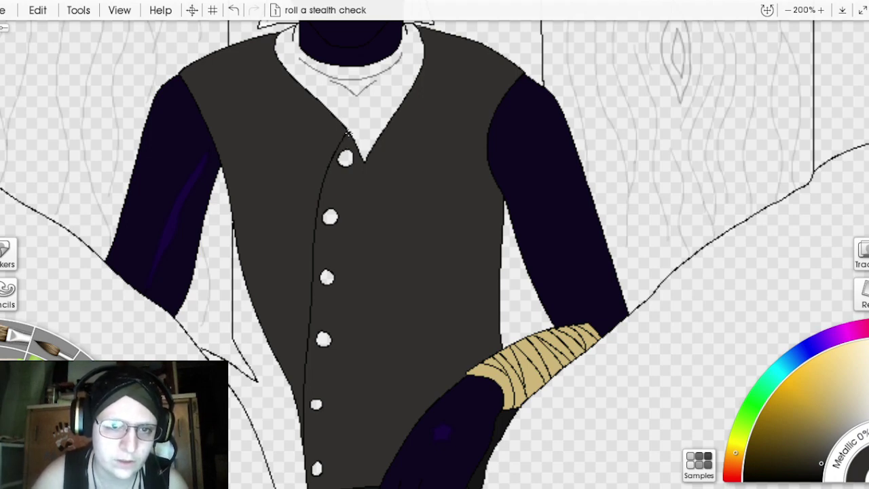
left_click(233, 10)
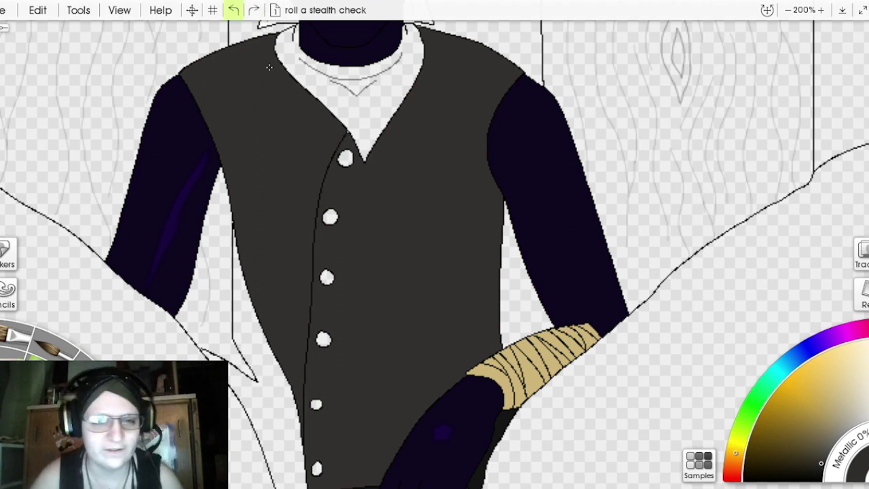
left_click(343, 134)
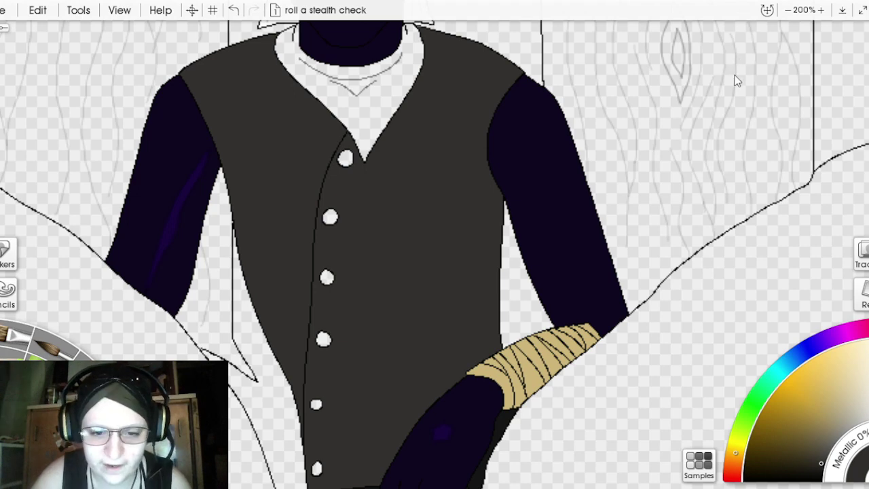
Step: Fill the five upper vest buttons with a medium light grey
scroll(700, 62, "down", 3)
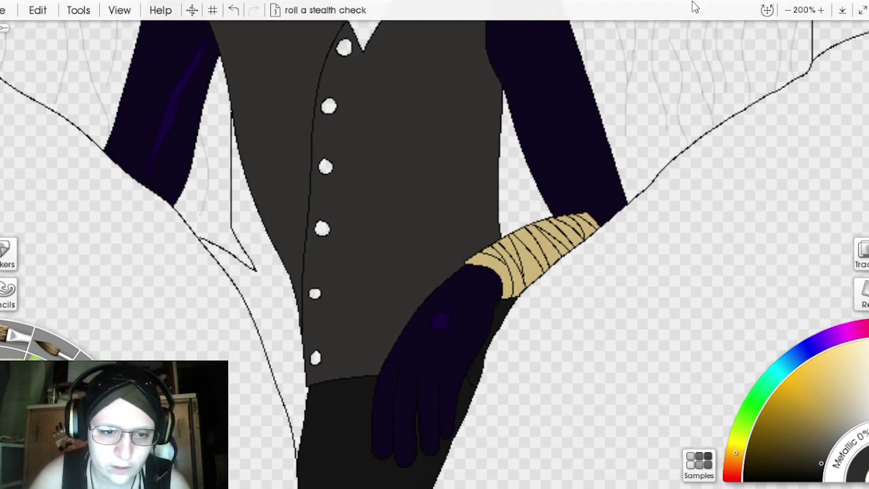
left_click_drag(693, 6, 702, 68)
scroll(669, 92, "down", 3)
scroll(669, 92, "down", 1)
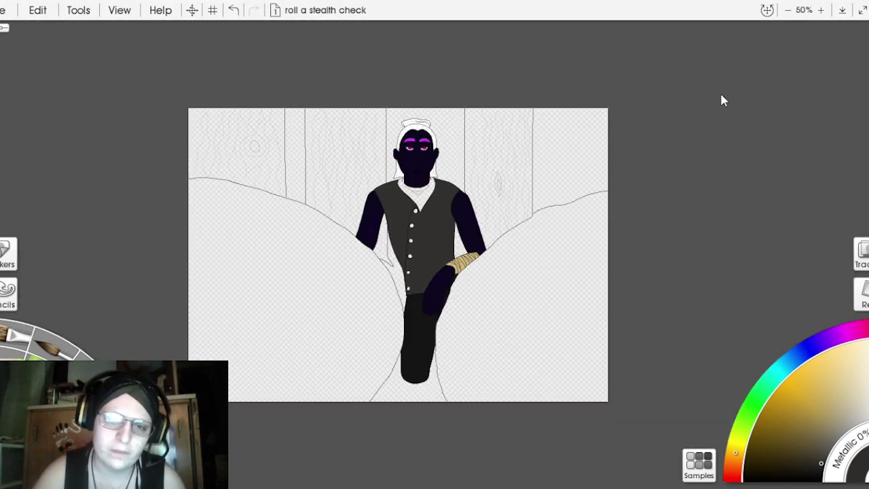
scroll(722, 100, "up", 6)
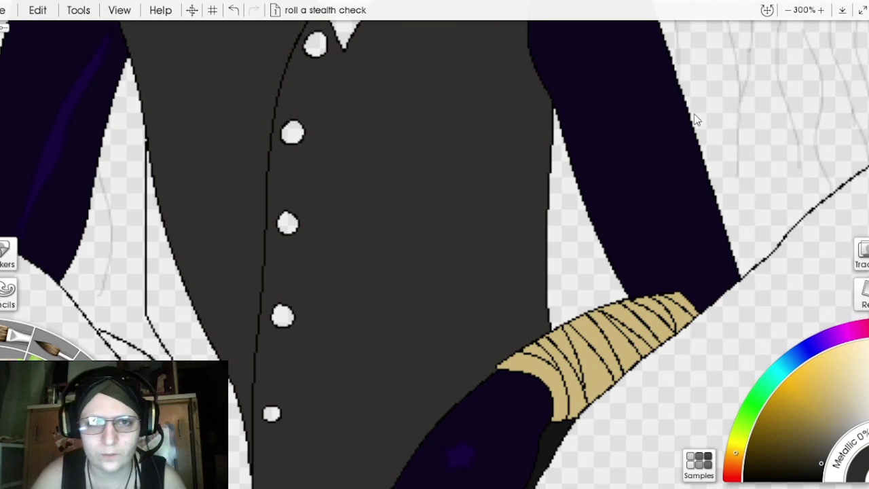
mouse_move(721, 100)
left_mouse_down()
mouse_move(790, 65)
mouse_move(786, 89)
mouse_move(738, 82)
mouse_move(716, 141)
mouse_move(737, 122)
left_mouse_up()
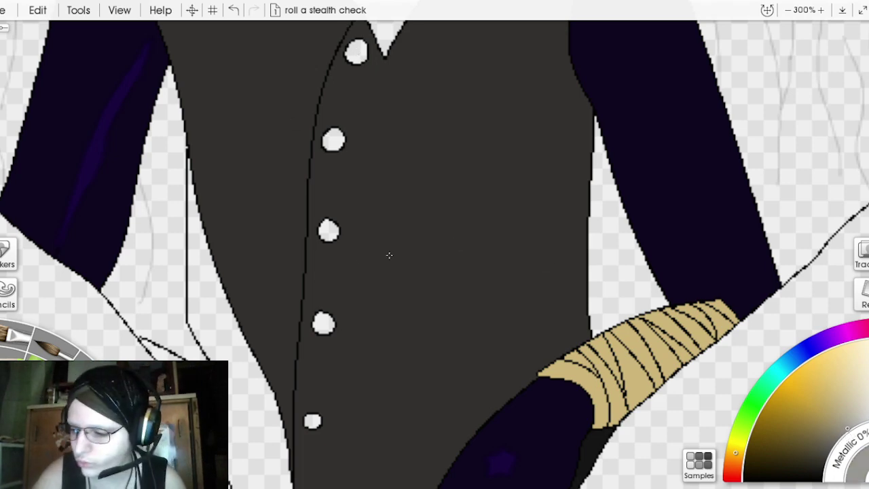
left_click(357, 51)
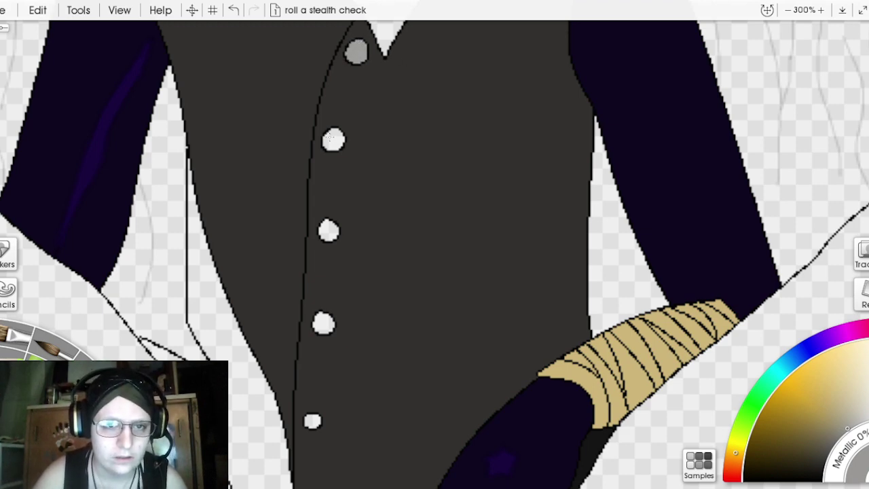
left_click(329, 138)
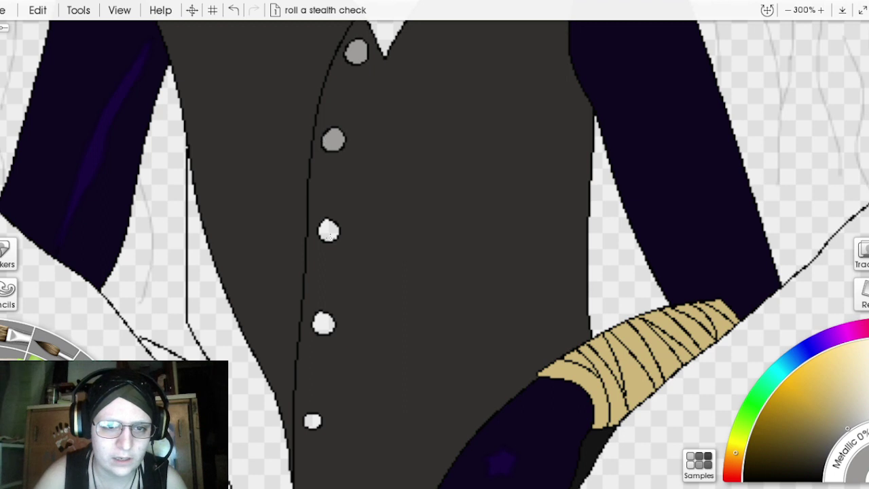
left_click(329, 231)
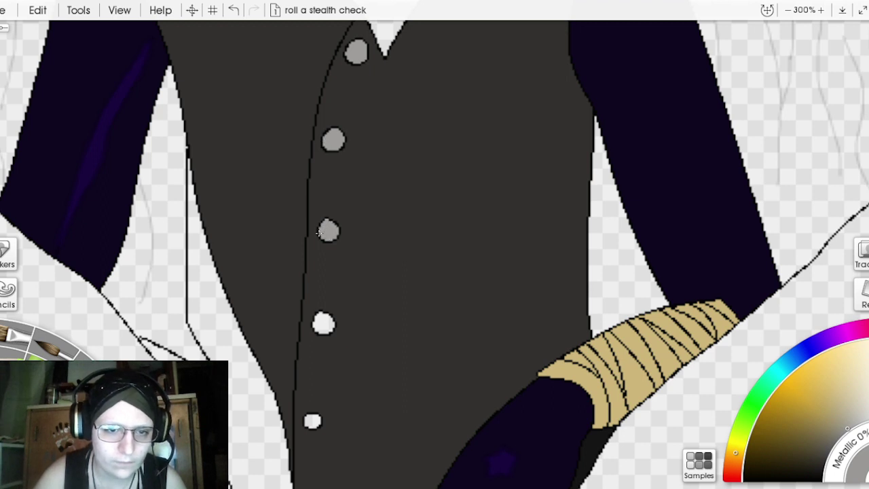
left_click(323, 323)
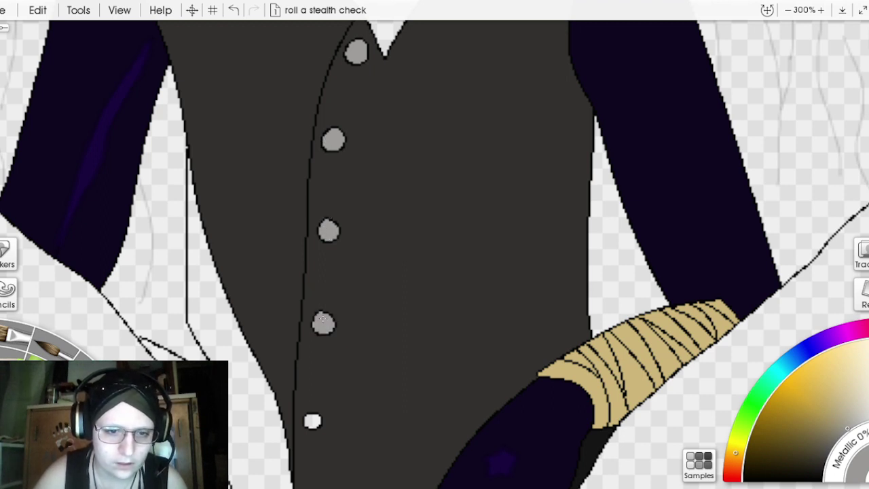
left_click(312, 420)
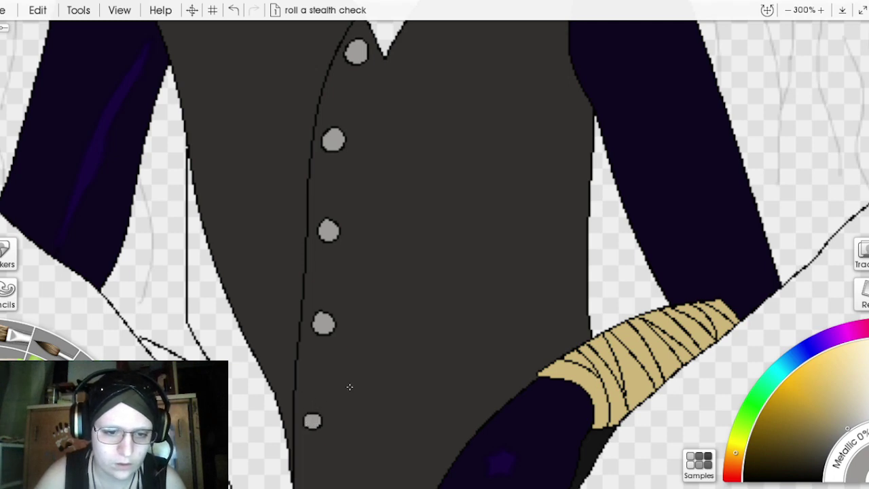
Step: Pick a bright red and fill the scarf in the vest's neckline
key("ctrl+0")
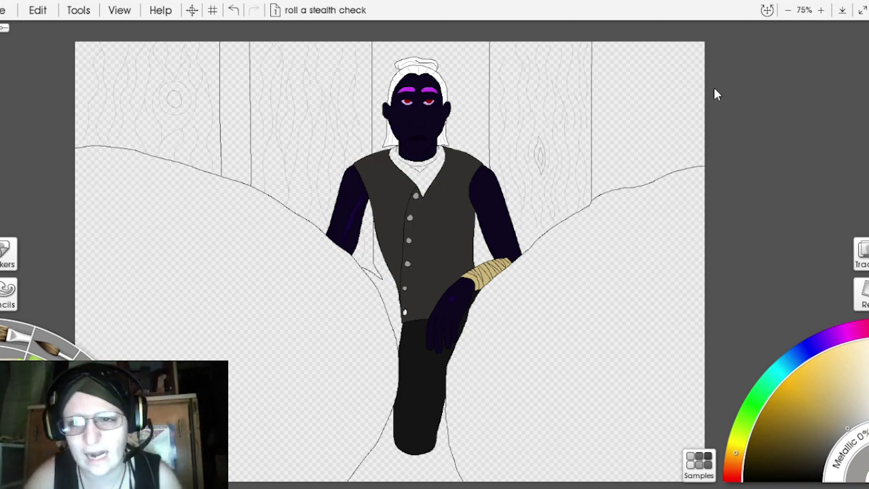
scroll(715, 93, "up", 10)
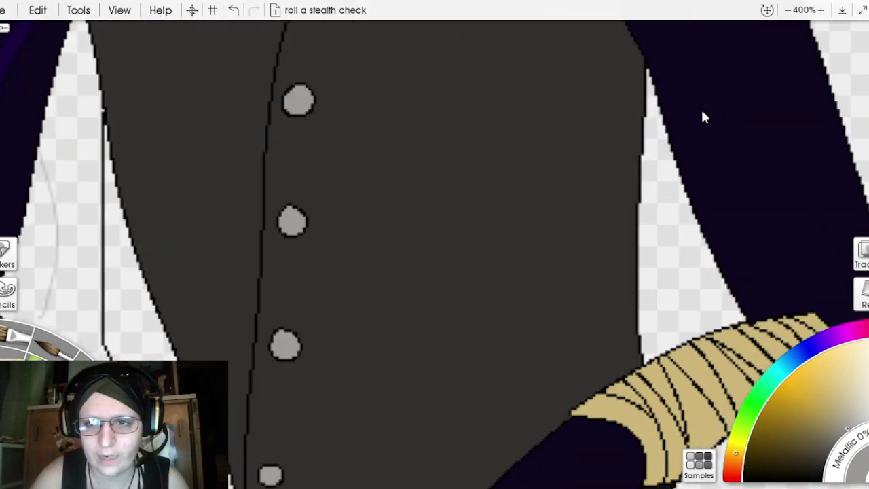
left_click_drag(702, 118, 815, 399)
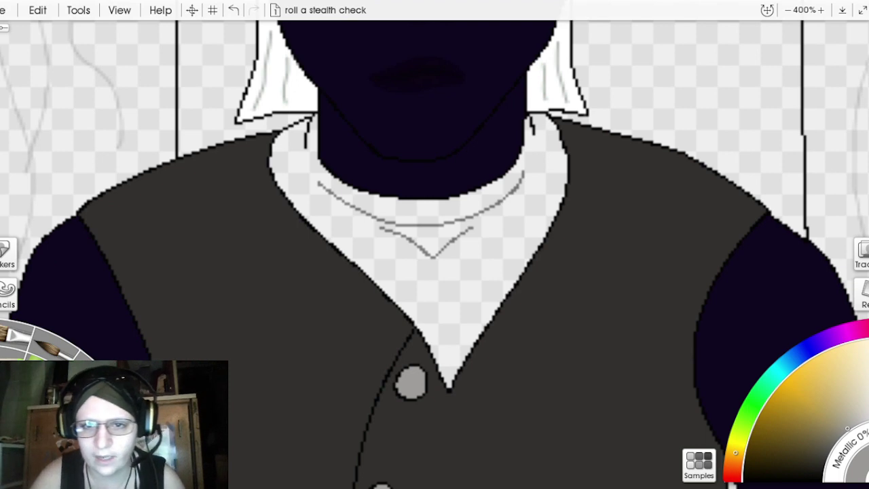
left_click(732, 479)
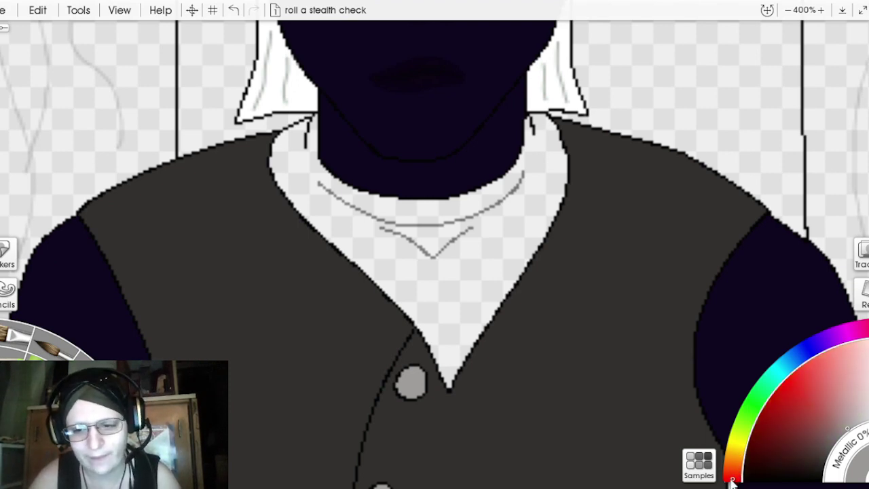
left_click(782, 384)
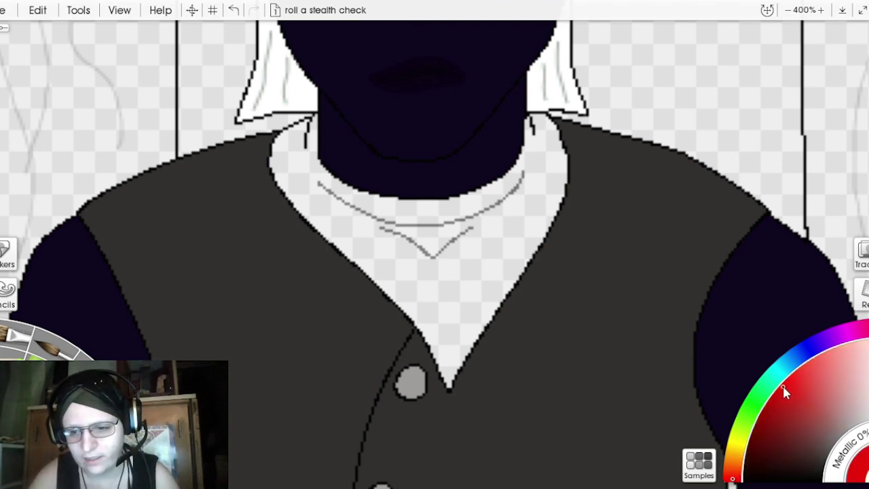
left_click(734, 479)
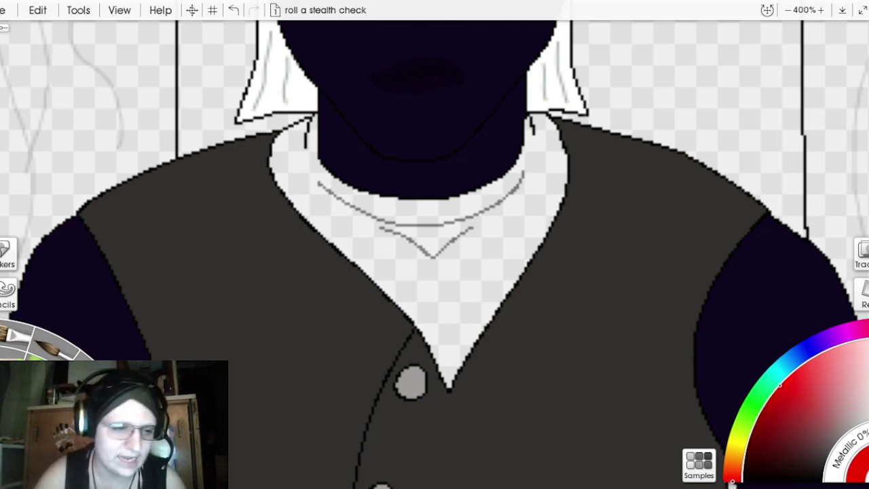
left_click(434, 277)
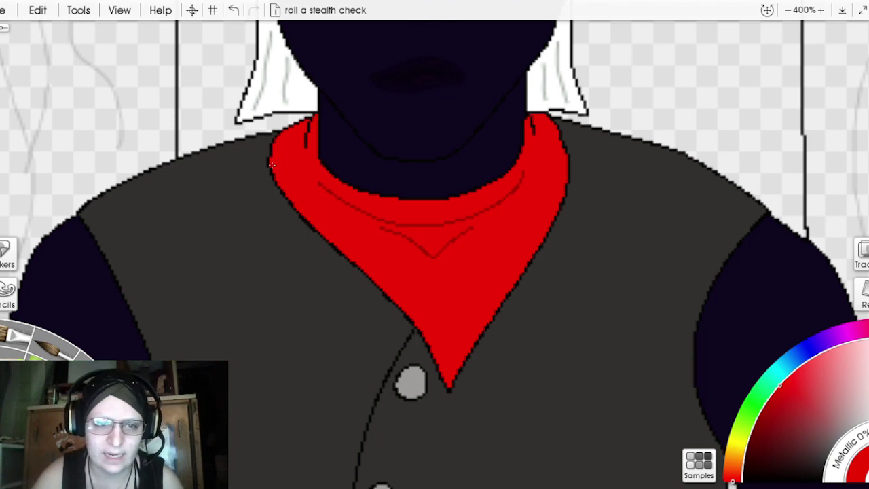
Step: Sample the violet from the figure's bare upper arm and darken it to a near-black violet for shading the hand
scroll(663, 82, "down", 2)
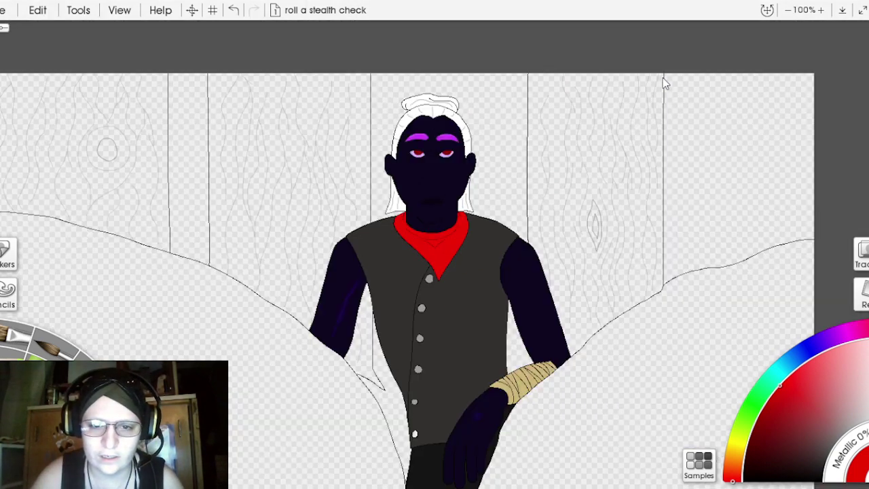
scroll(717, 84, "up", 3)
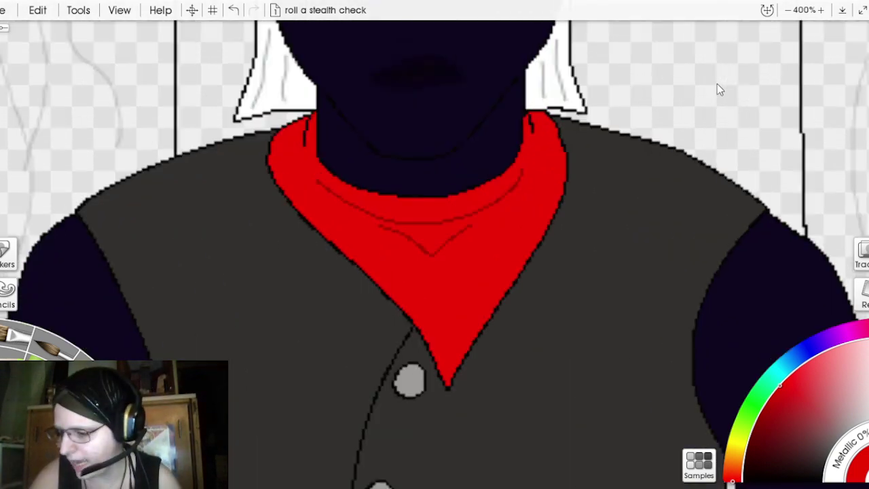
scroll(720, 90, "up", 2)
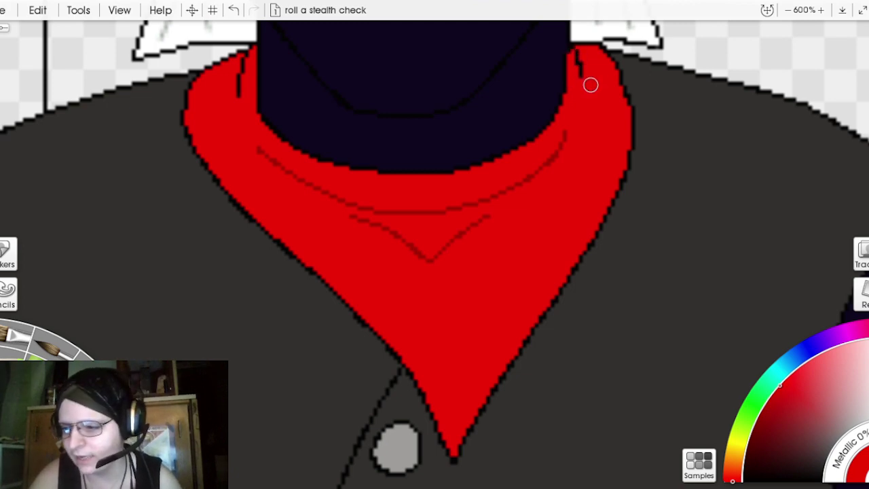
scroll(682, 81, "down", 8)
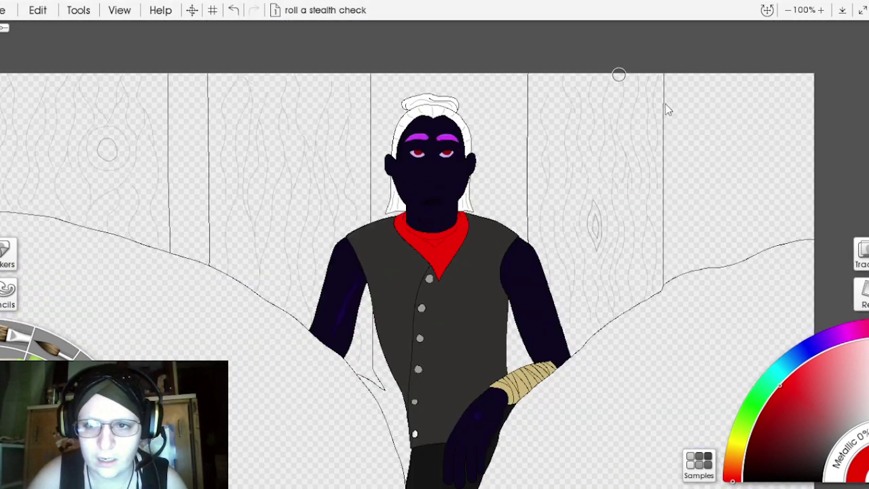
left_click_drag(668, 109, 685, 11)
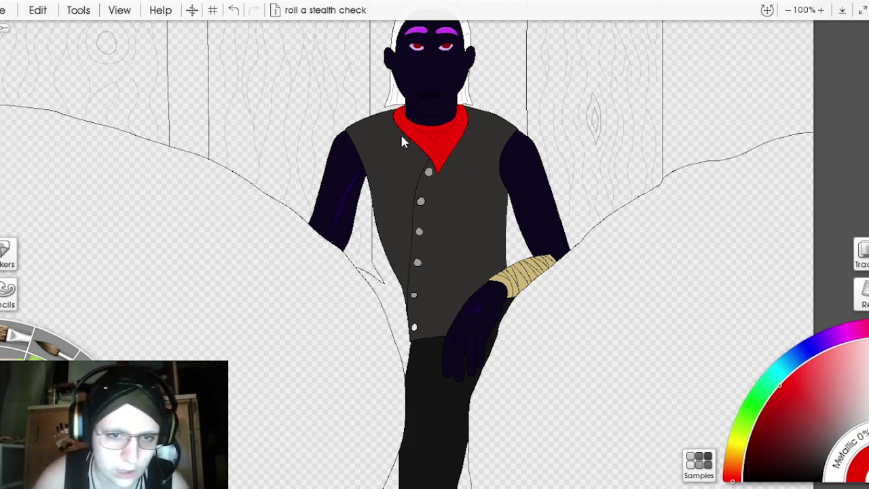
left_click(340, 172, "alt")
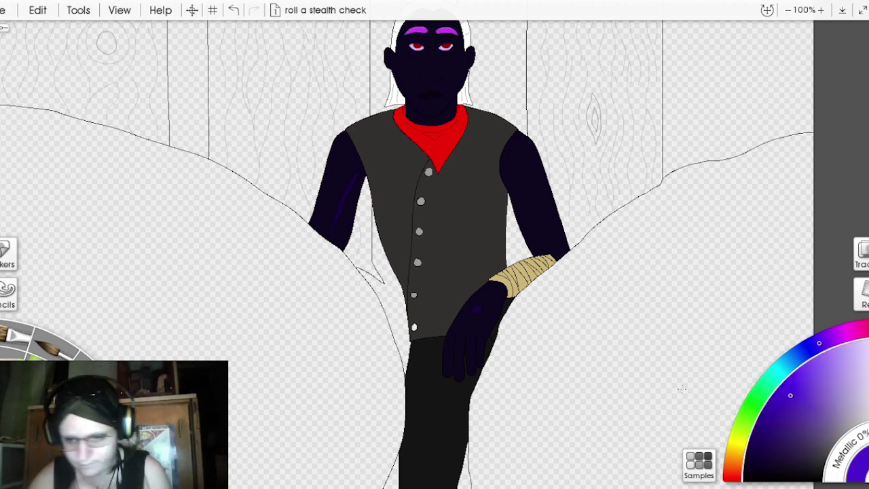
left_click(754, 476)
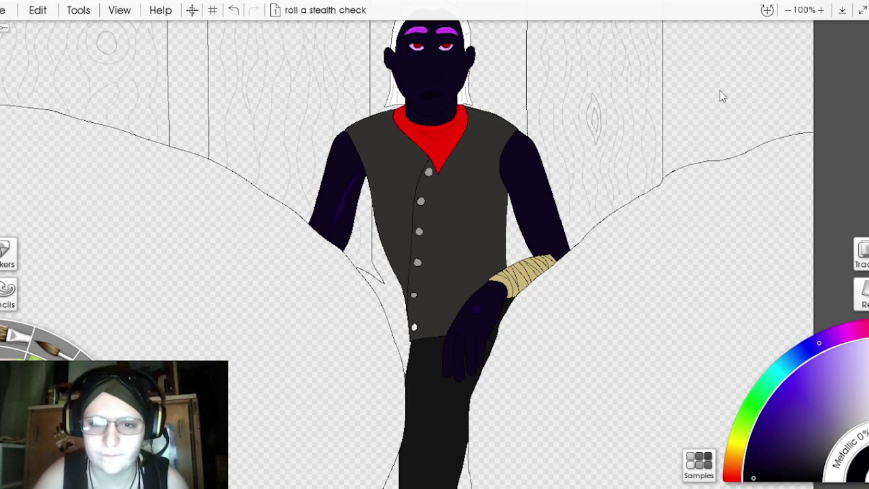
key("ctrl+equal")
key("ctrl+equal")
mouse_move(704, 102)
left_mouse_down()
mouse_move(602, 9)
mouse_move(611, 6)
left_mouse_up()
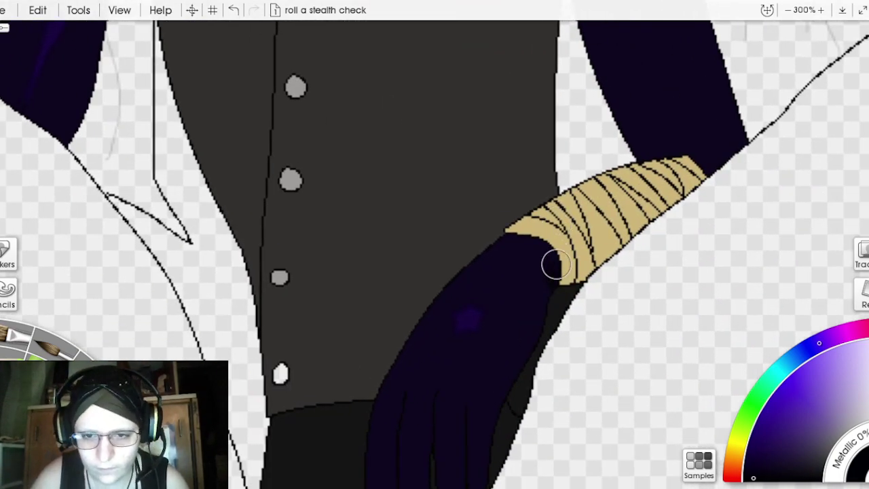
mouse_move(556, 265)
left_mouse_down()
mouse_move(532, 237)
mouse_move(505, 229)
left_mouse_up()
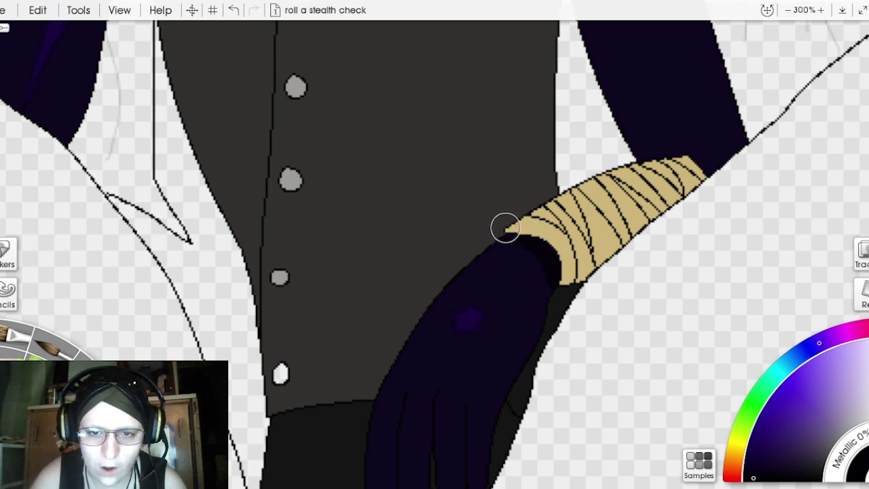
left_click(231, 8)
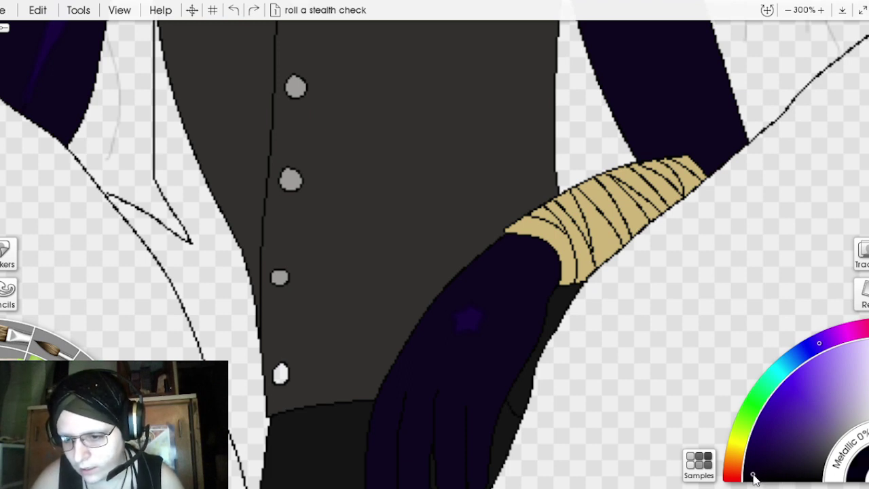
mouse_move(562, 287)
left_mouse_down()
mouse_move(539, 242)
mouse_move(491, 225)
left_mouse_up()
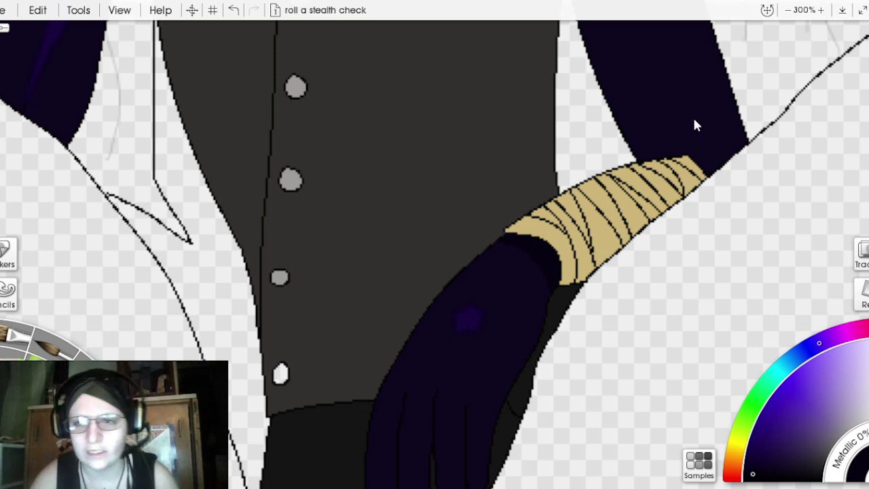
left_click_drag(693, 122, 636, 136)
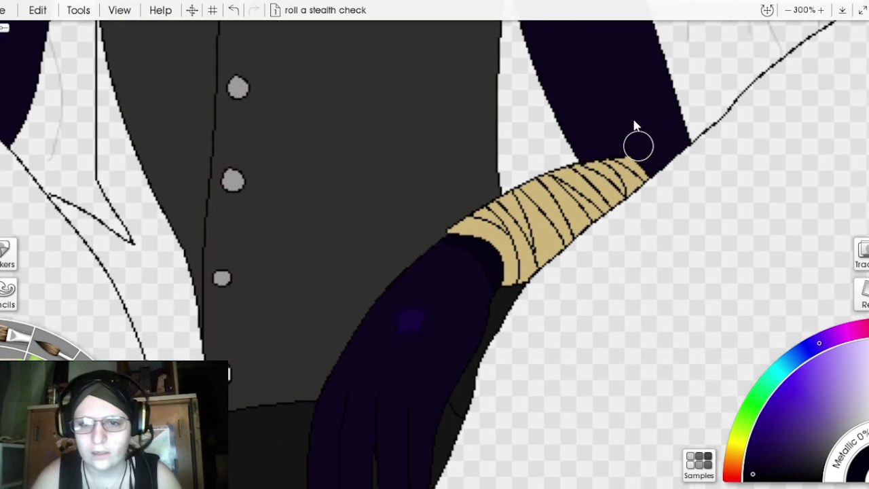
left_click(236, 9)
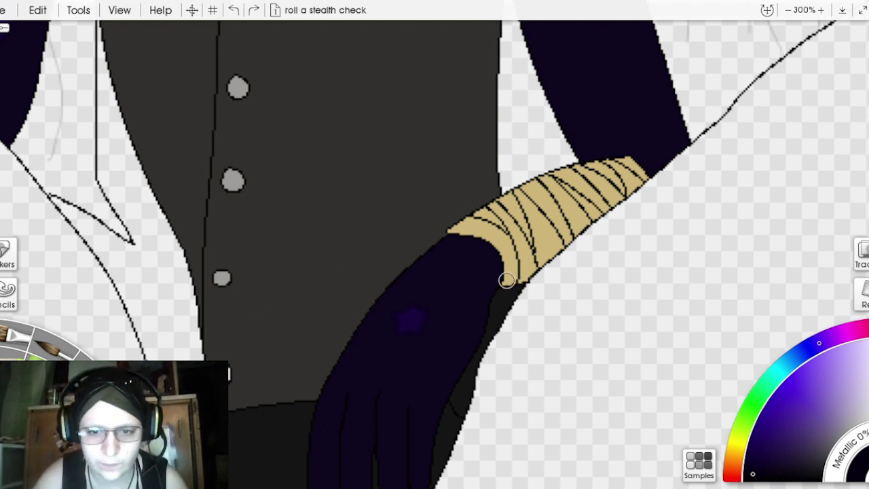
Step: Paint a thin near-black violet shadow across the back of the hand along the wrist wrap's lower edge
left_click_drag(506, 280, 500, 281)
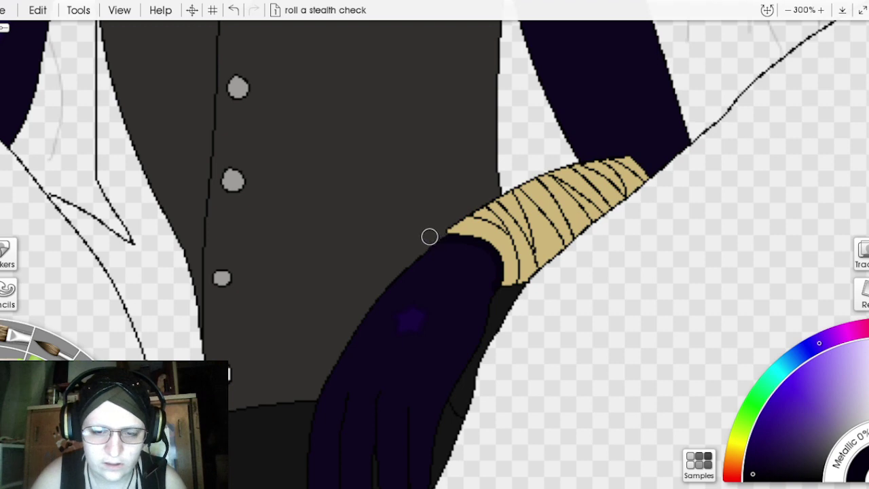
left_click_drag(692, 126, 627, 39)
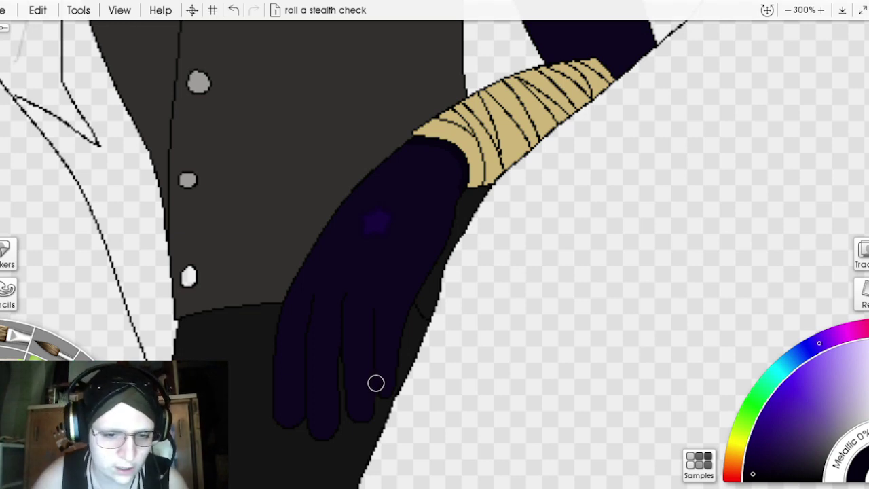
Step: Paint near-black violet shadows along the edges of the fingers and across the forearm just above the wrist wrap
mouse_move(376, 381)
left_mouse_down()
mouse_move(372, 313)
mouse_move(373, 328)
left_mouse_up()
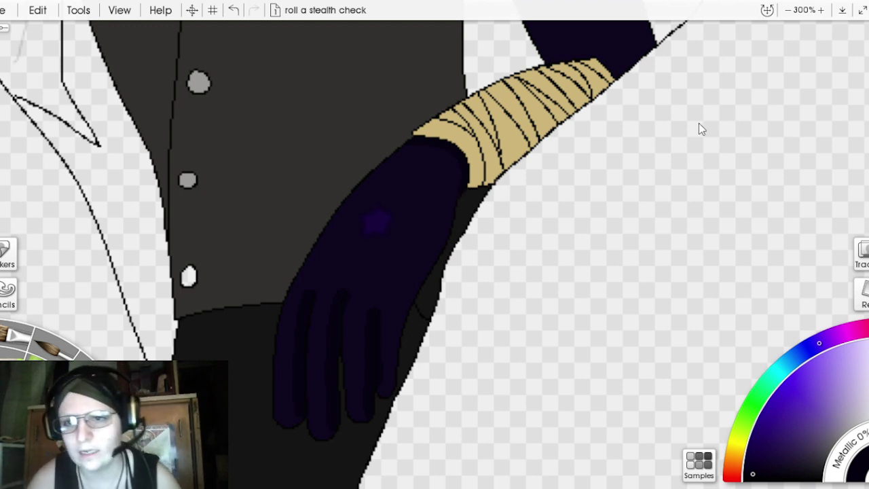
left_click_drag(698, 123, 706, 349)
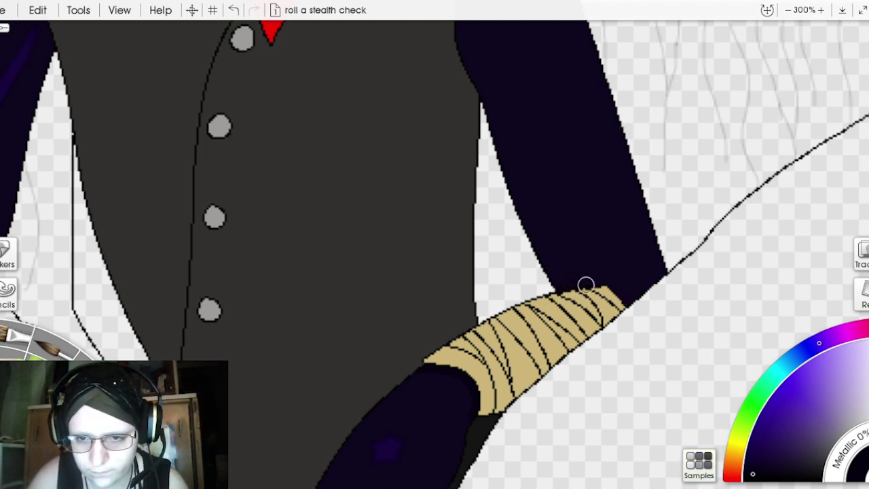
mouse_move(586, 285)
left_mouse_down()
mouse_move(621, 293)
mouse_move(631, 309)
left_mouse_up()
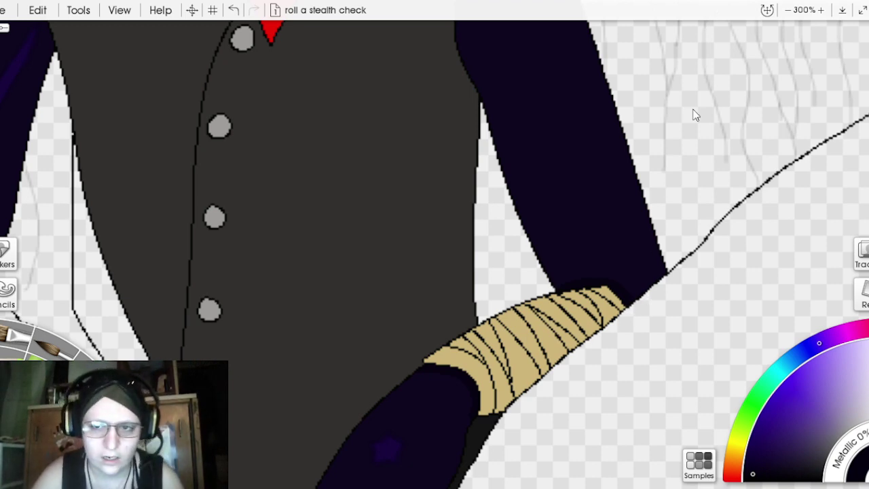
Step: Shade the bare upper arm along the vest's armhole and the neck just above the red scarf in near-black violet
left_click_drag(694, 115, 695, 320)
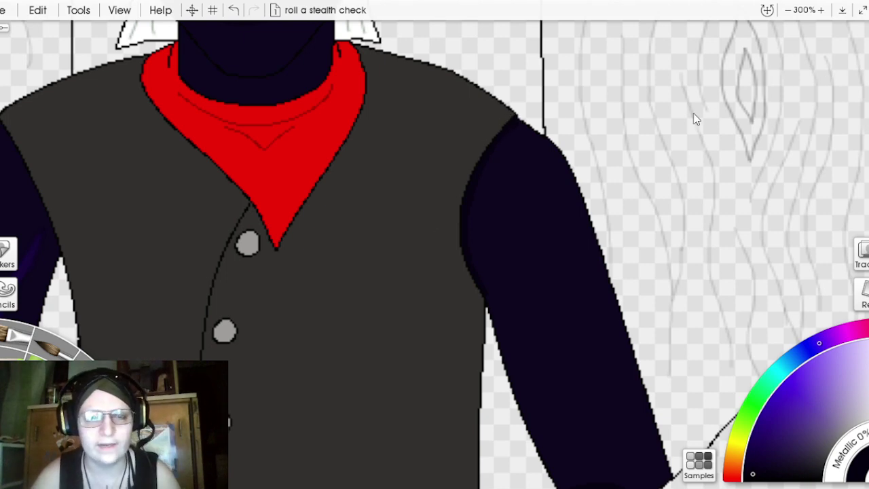
scroll(762, 89, "up", 5)
scroll(762, 89, "left", 5)
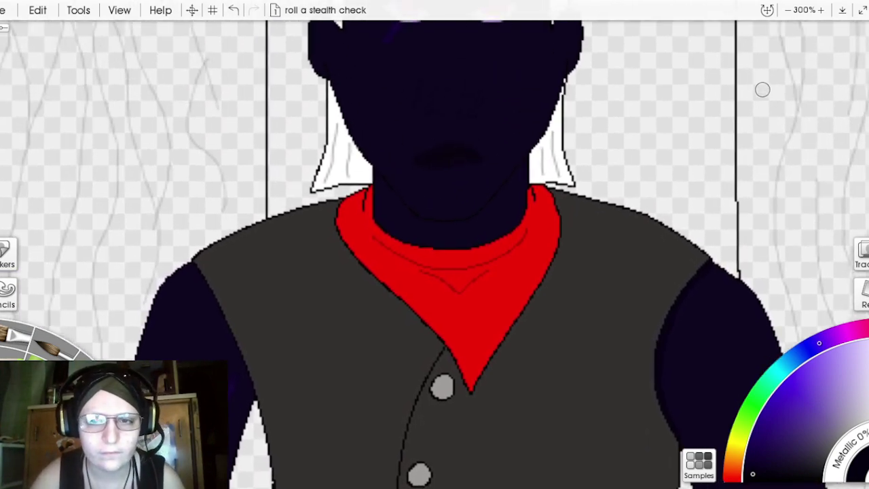
scroll(762, 88, "up", 3)
scroll(761, 89, "right", 2)
scroll(762, 89, "down", 4)
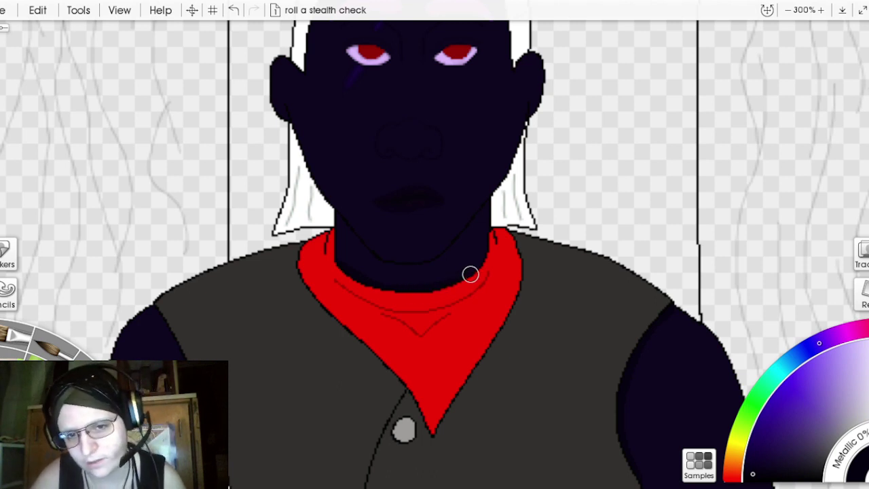
Step: Shade the neck beneath the jawline and darken the skin around both eyes with a darker skin tone
left_click_drag(491, 244, 484, 257)
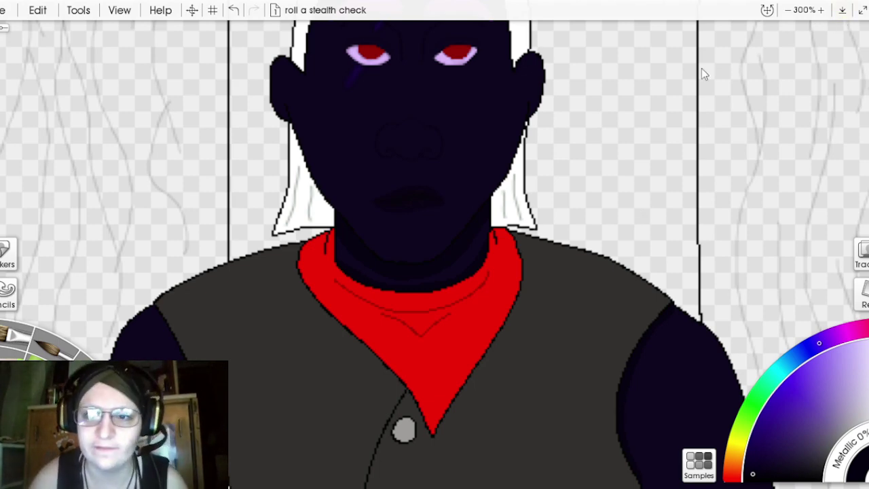
left_click_drag(696, 121, 696, 342)
scroll(720, 89, "up", 3)
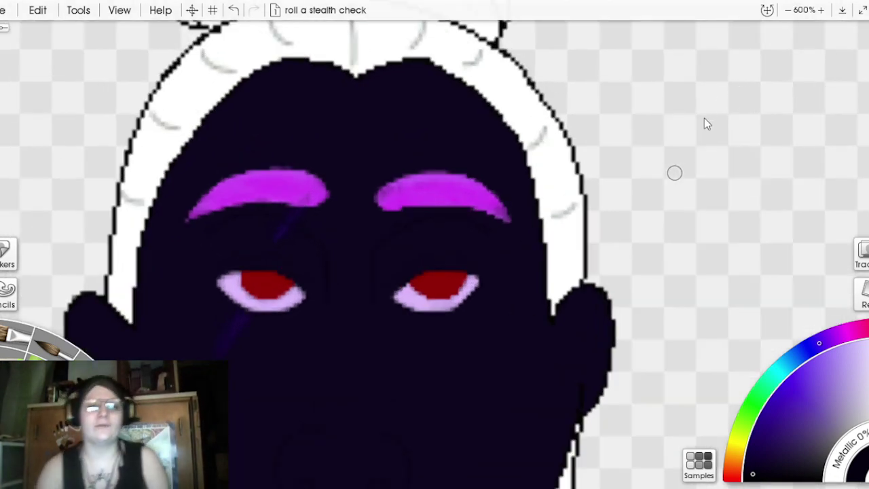
left_click_drag(704, 123, 760, 21)
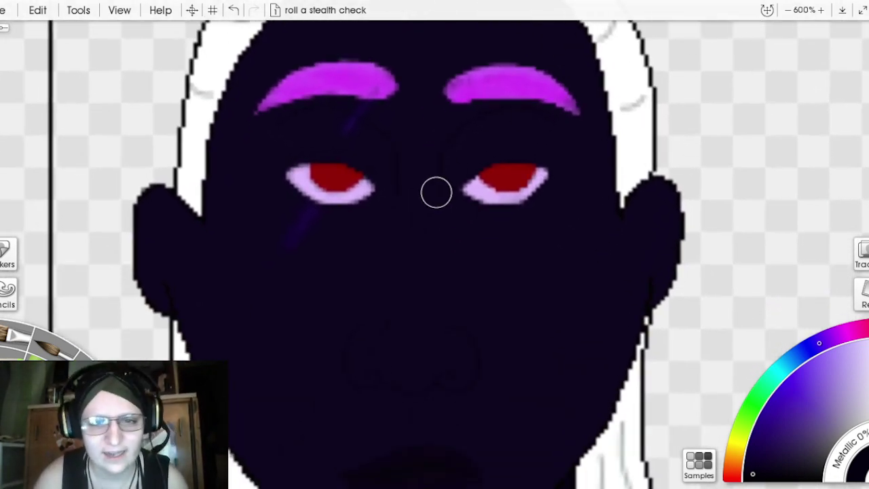
mouse_move(450, 187)
left_mouse_down()
mouse_move(461, 141)
mouse_move(524, 123)
mouse_move(547, 131)
mouse_move(486, 147)
mouse_move(457, 187)
mouse_move(487, 208)
mouse_move(523, 204)
mouse_move(550, 166)
mouse_move(549, 132)
mouse_move(521, 180)
mouse_move(480, 186)
mouse_move(537, 148)
mouse_move(488, 165)
mouse_move(463, 192)
mouse_move(478, 170)
mouse_move(541, 160)
left_mouse_up()
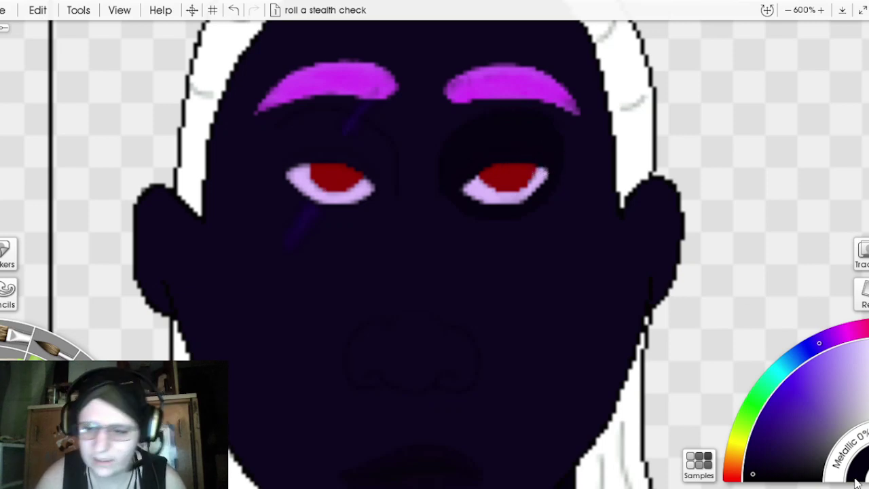
mouse_move(422, 158)
left_mouse_down()
mouse_move(383, 194)
mouse_move(379, 154)
mouse_move(348, 123)
mouse_move(360, 128)
mouse_move(382, 168)
mouse_move(374, 145)
mouse_move(349, 126)
mouse_move(293, 124)
mouse_move(275, 140)
mouse_move(322, 131)
mouse_move(376, 158)
mouse_move(383, 180)
mouse_move(381, 194)
mouse_move(364, 168)
mouse_move(325, 156)
mouse_move(276, 158)
mouse_move(282, 139)
mouse_move(275, 152)
mouse_move(352, 162)
mouse_move(375, 180)
mouse_move(375, 195)
mouse_move(359, 201)
mouse_move(293, 199)
mouse_move(273, 191)
mouse_move(267, 171)
mouse_move(287, 133)
left_mouse_up()
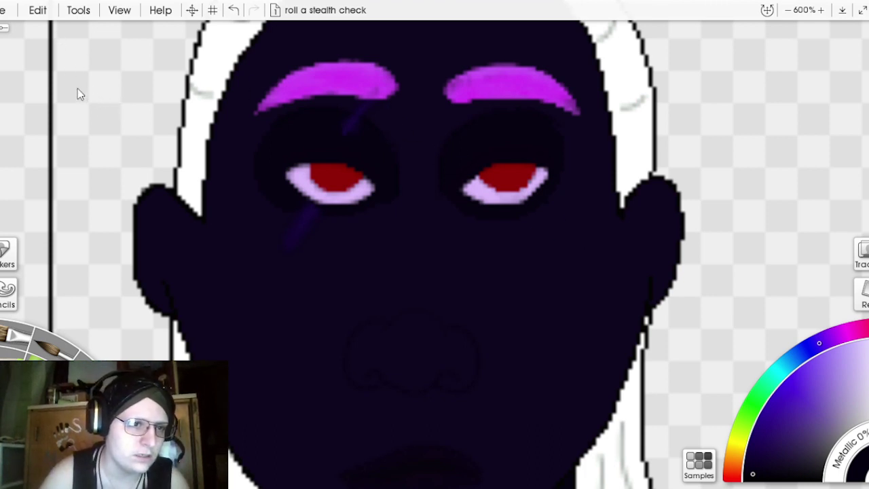
key("ctrl+z")
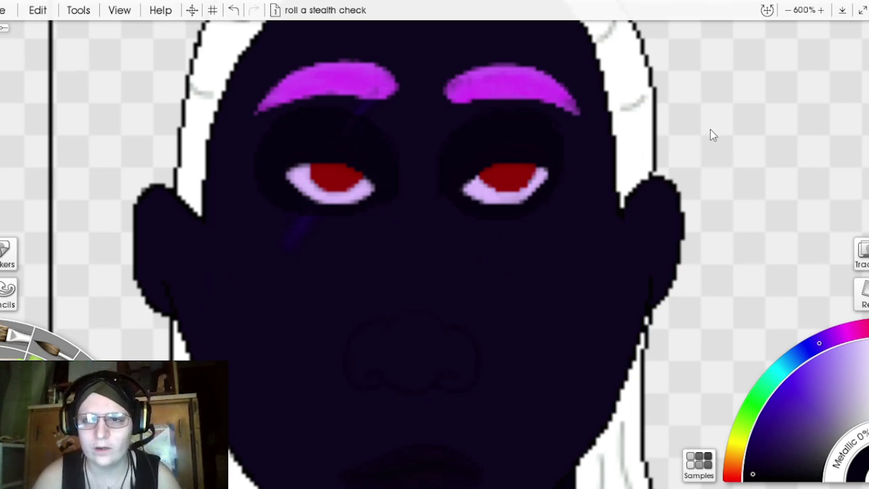
Step: Shade the forehead along the hairline, and darken the bridge, sides and nostrils of the nose
scroll(710, 135, "up", 3)
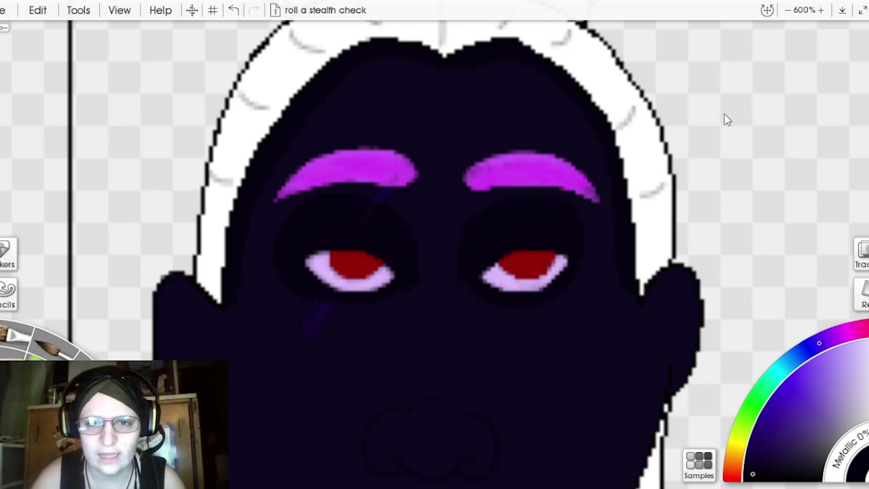
left_click_drag(696, 114, 671, 3)
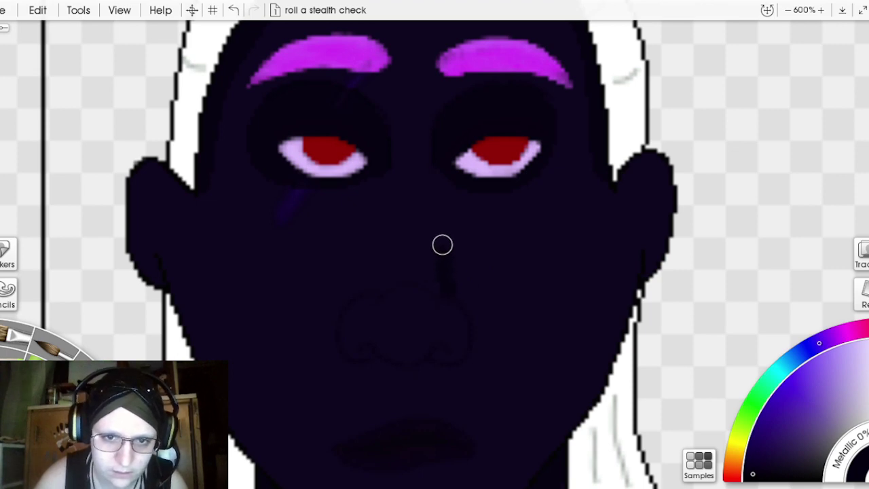
mouse_move(442, 244)
left_mouse_down()
mouse_move(444, 277)
mouse_move(475, 318)
mouse_move(475, 358)
left_mouse_up()
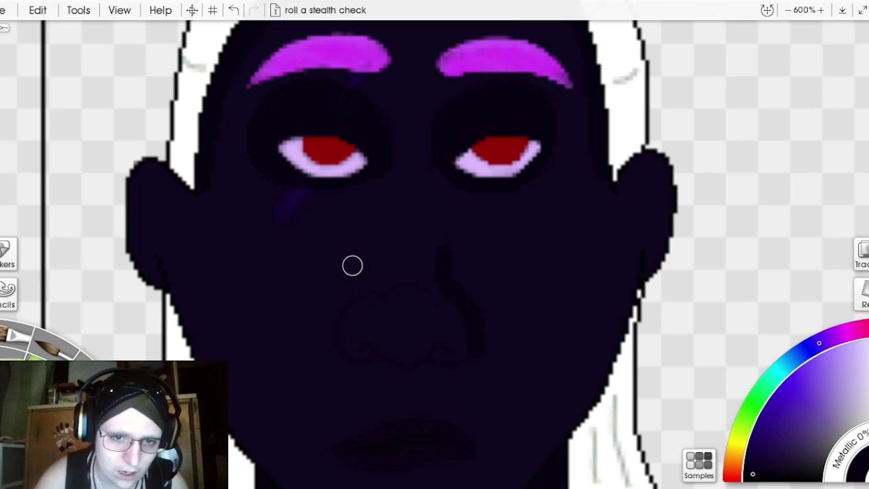
mouse_move(380, 244)
left_mouse_down()
mouse_move(375, 277)
mouse_move(331, 321)
mouse_move(337, 347)
mouse_move(364, 365)
left_mouse_up()
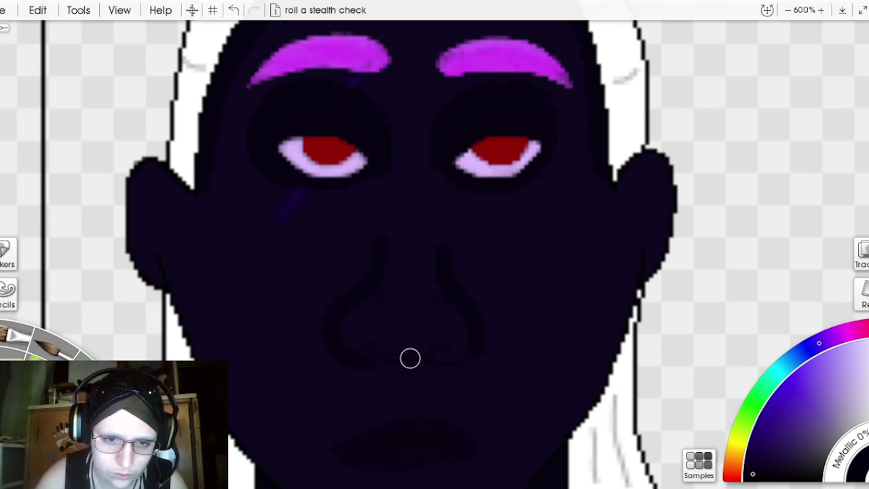
left_click(233, 10)
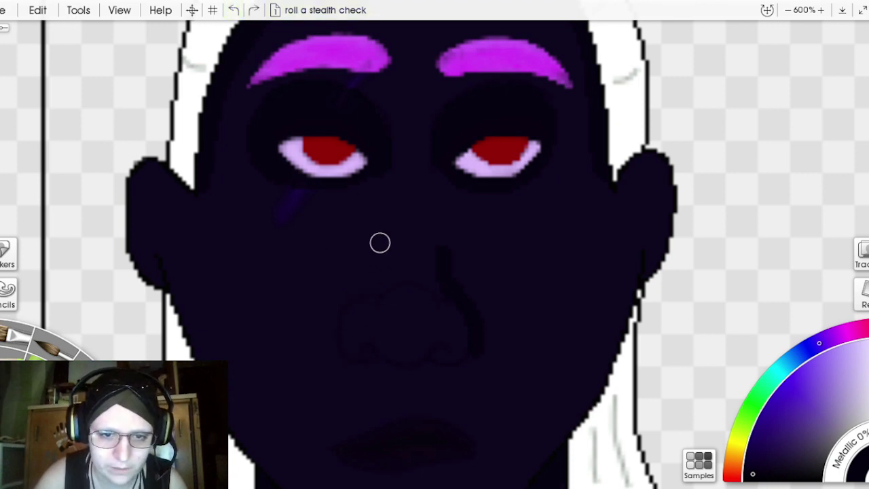
mouse_move(385, 241)
left_mouse_down()
mouse_move(373, 280)
mouse_move(336, 309)
mouse_move(336, 357)
left_mouse_up()
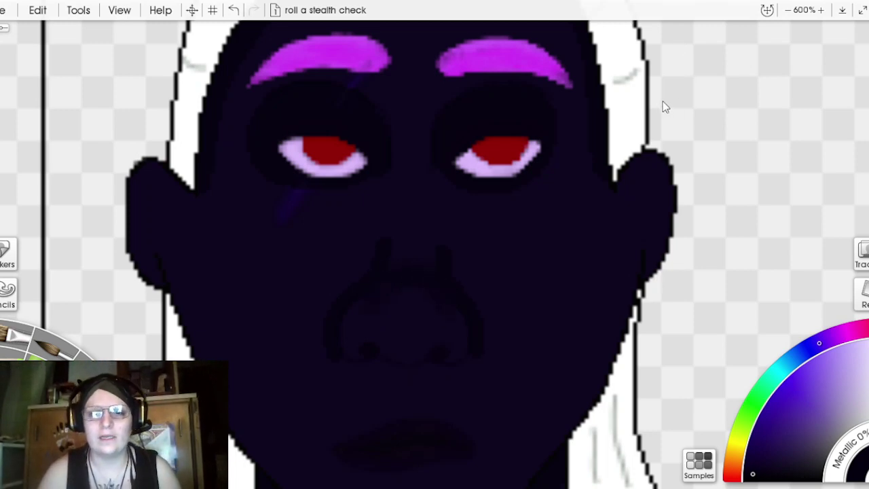
Step: Shade the hollows of both cheeks with a larger brush, from below the ears down toward the jaw
left_click_drag(691, 103, 702, 48)
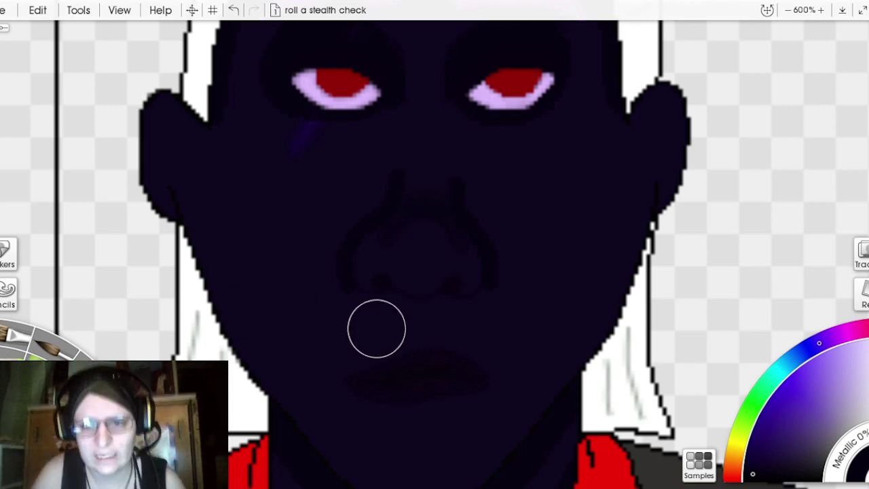
mouse_move(621, 211)
left_mouse_down()
mouse_move(564, 284)
mouse_move(521, 406)
left_mouse_up()
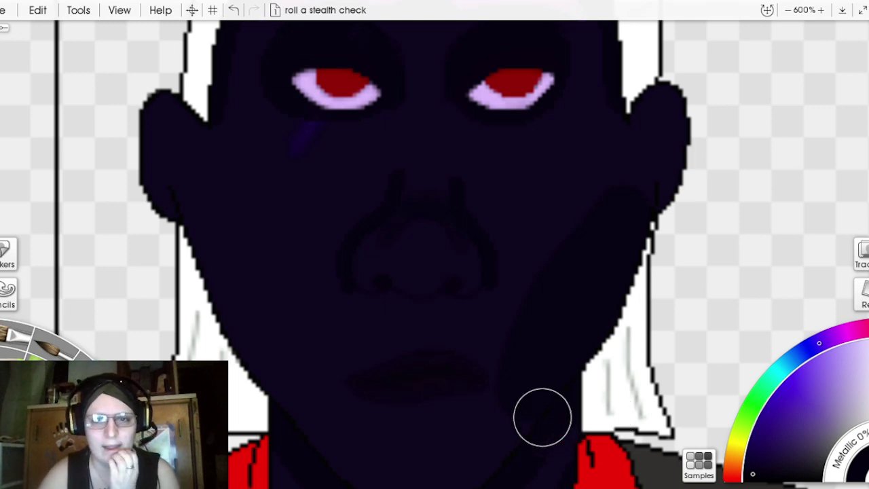
mouse_move(212, 235)
left_mouse_down()
mouse_move(271, 367)
mouse_move(296, 393)
mouse_move(252, 284)
mouse_move(205, 218)
mouse_move(280, 304)
mouse_move(311, 398)
mouse_move(278, 337)
left_mouse_up()
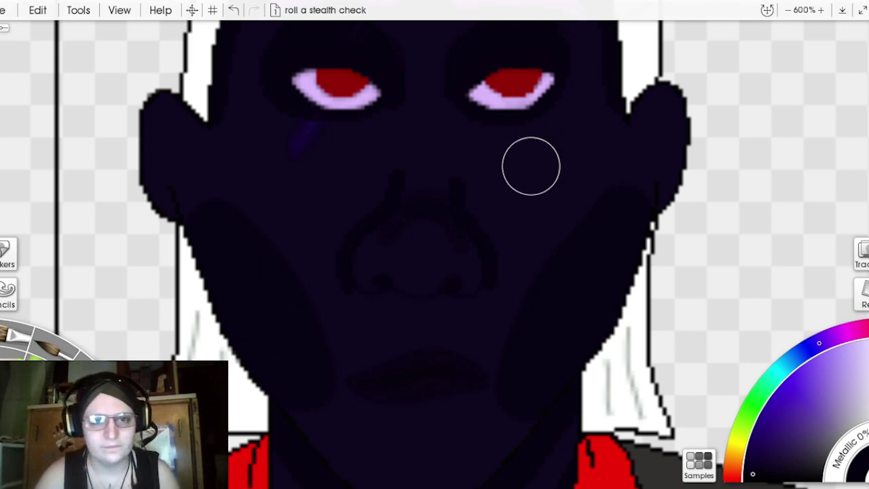
Step: Paint small dark shadows inside the lower part of both ears, where they meet the head
key("ctrl+minus")
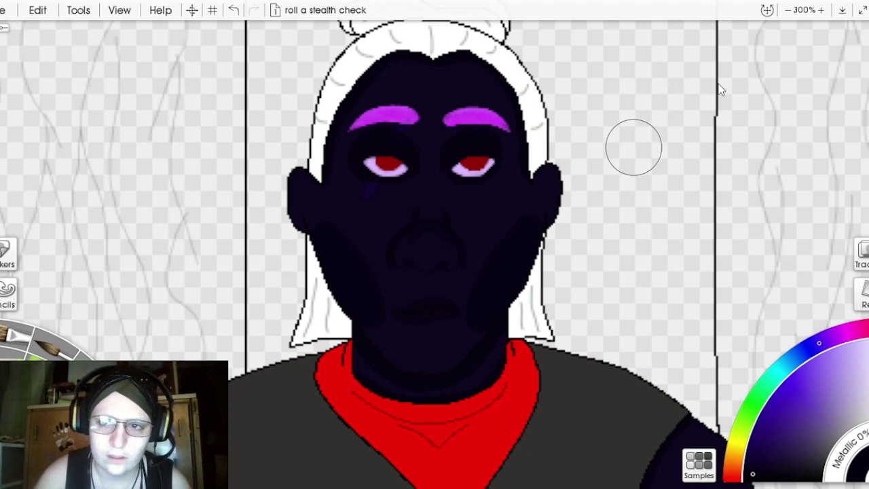
key("ctrl+plus")
key("ctrl+plus")
key("ctrl+plus")
key("ctrl+plus")
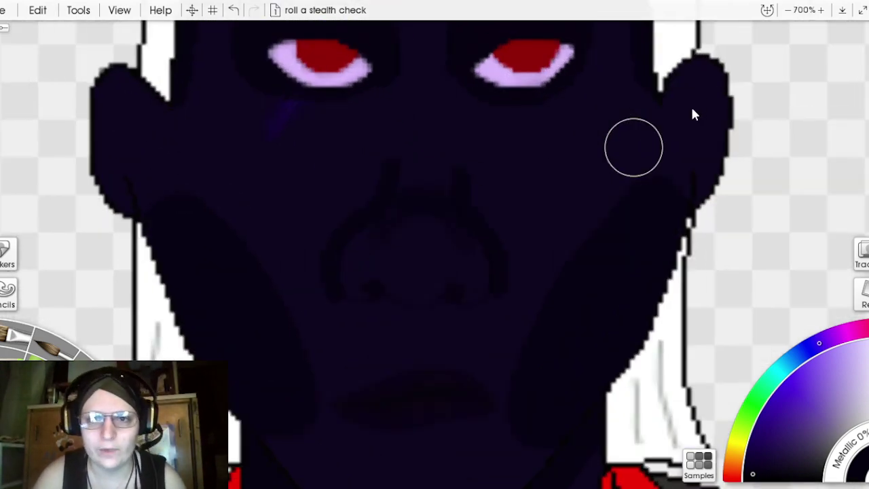
left_click_drag(692, 114, 448, 210)
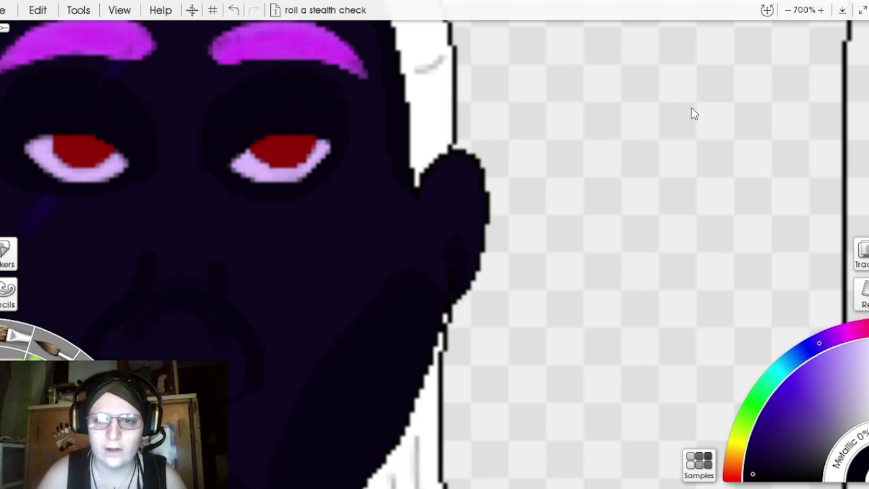
left_click_drag(691, 114, 823, 113)
left_click_drag(679, 124, 757, 127)
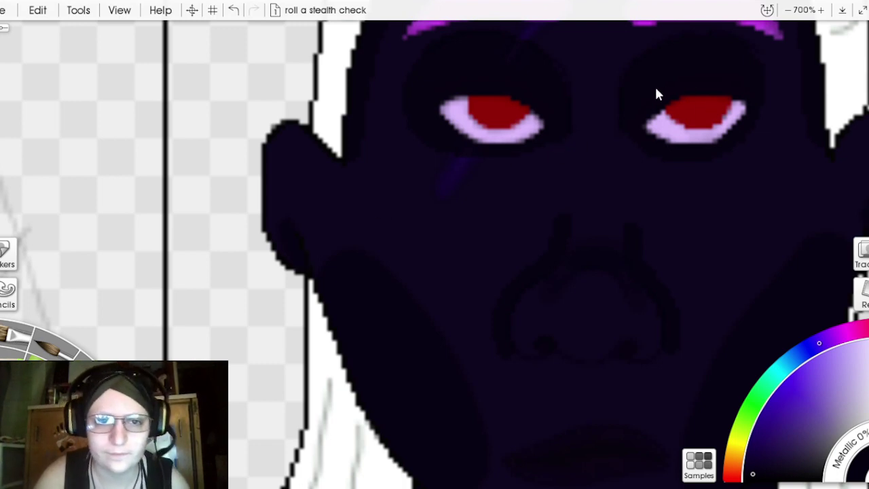
Step: Paint a dark shadow on the scarred arm along the vest's armhole, from shoulder to armpit
scroll(656, 94, "down", 5)
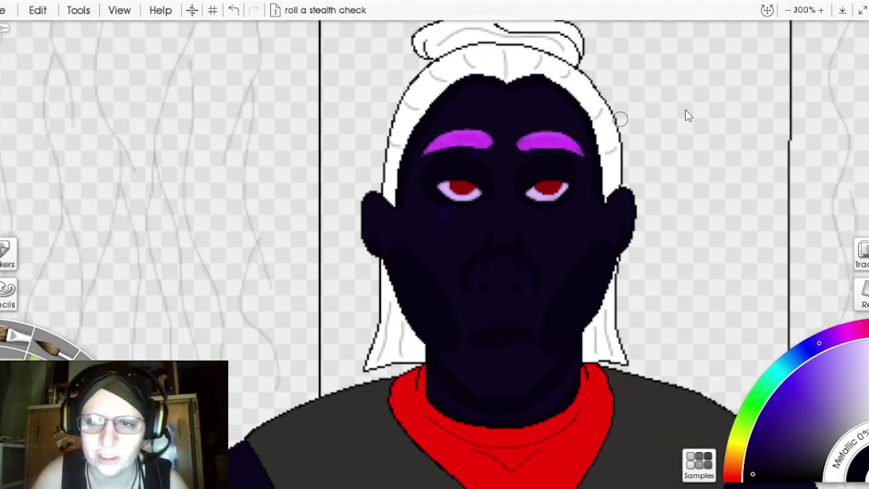
left_click_drag(688, 115, 747, 5)
left_click_drag(722, 102, 637, 6)
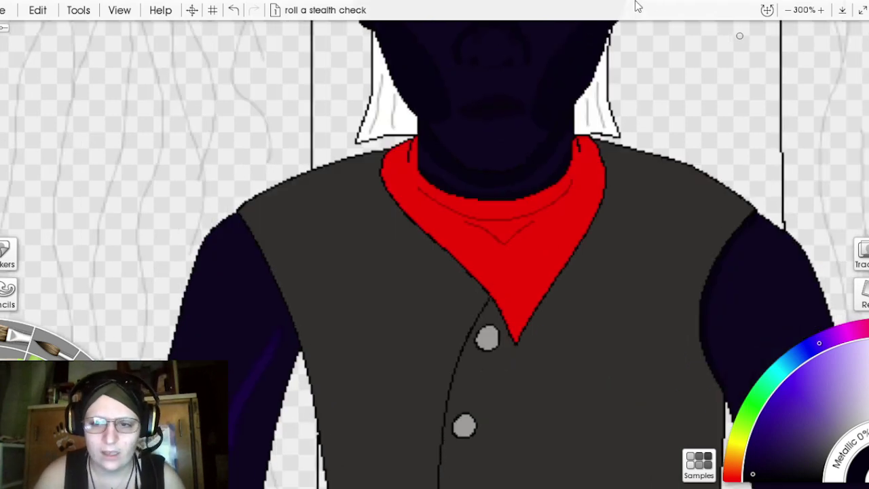
left_click_drag(691, 109, 866, 35)
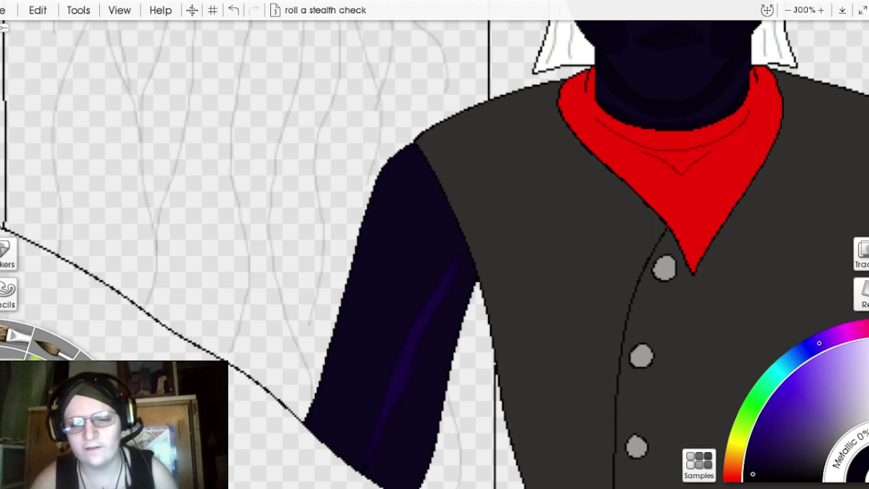
key("ctrl+equal")
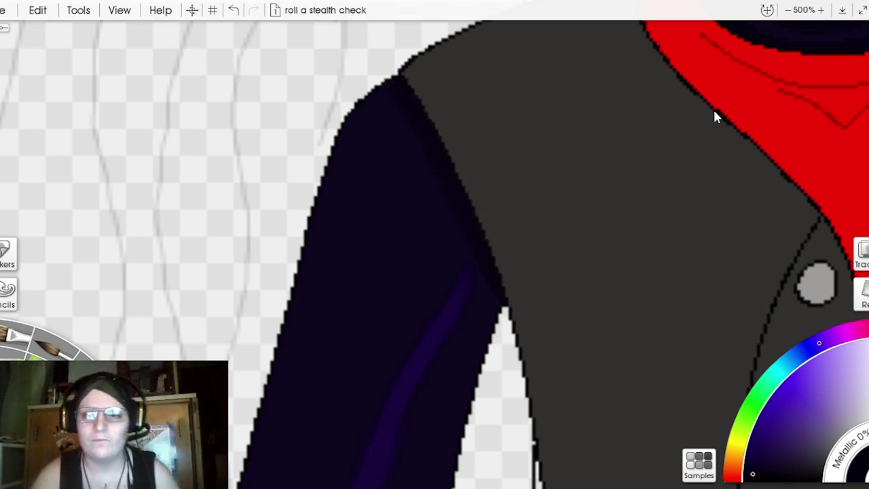
Step: Shade the lower end of the scarred arm along the curved line that cuts it off
left_click_drag(714, 116, 764, 93)
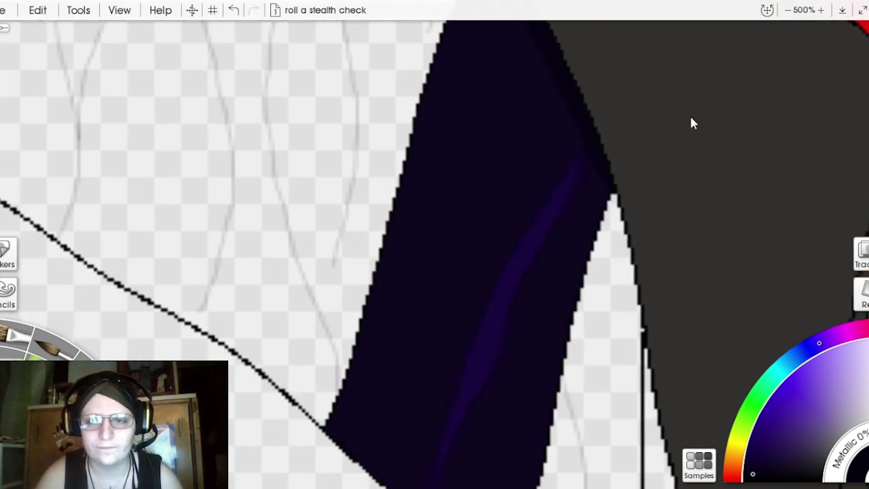
scroll(690, 123, "down", 3)
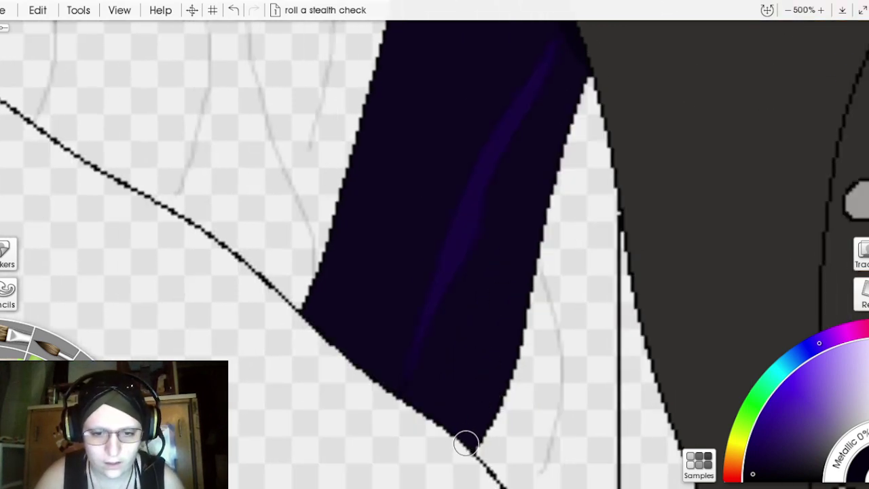
left_click_drag(467, 442, 311, 311)
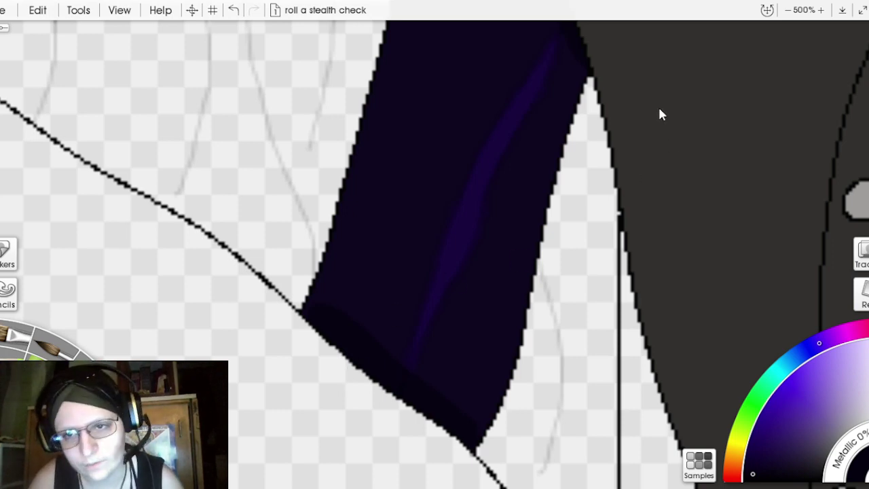
Step: Shade the outer edge of the scarred arm from the shoulder down, and its inner edge up to the armpit
scroll(659, 112, "down", 6)
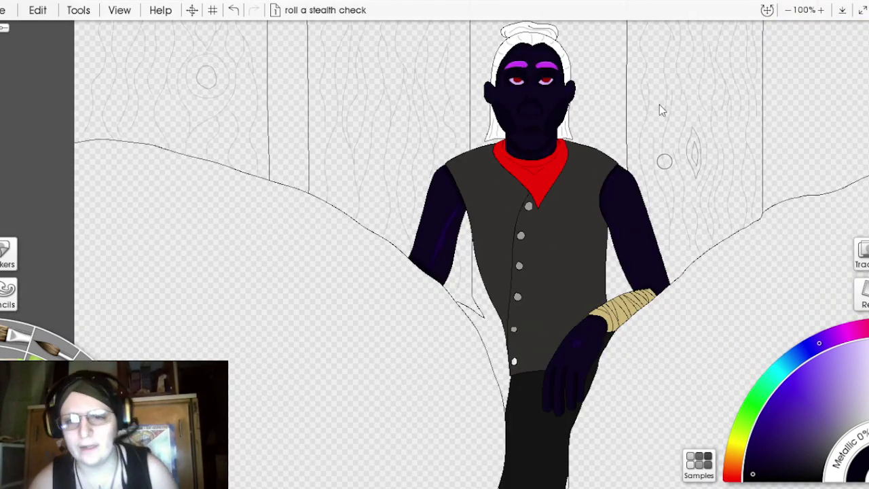
scroll(713, 91, "up", 4)
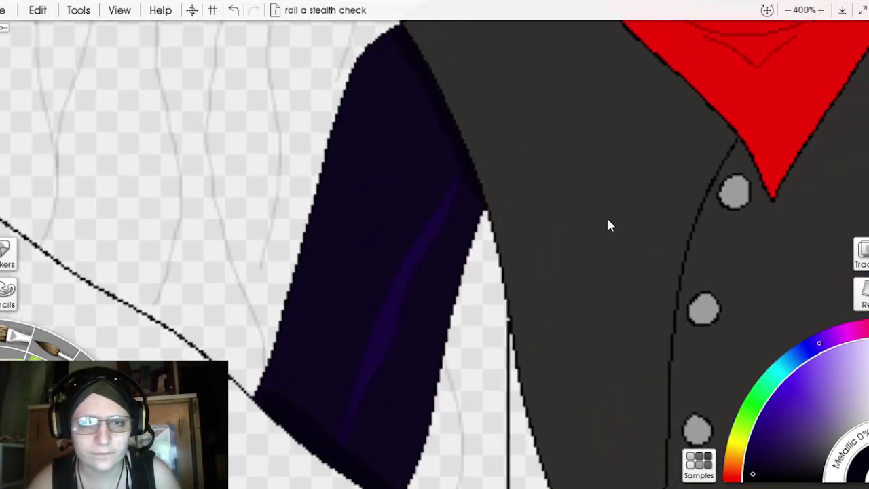
left_click_drag(609, 226, 562, 223)
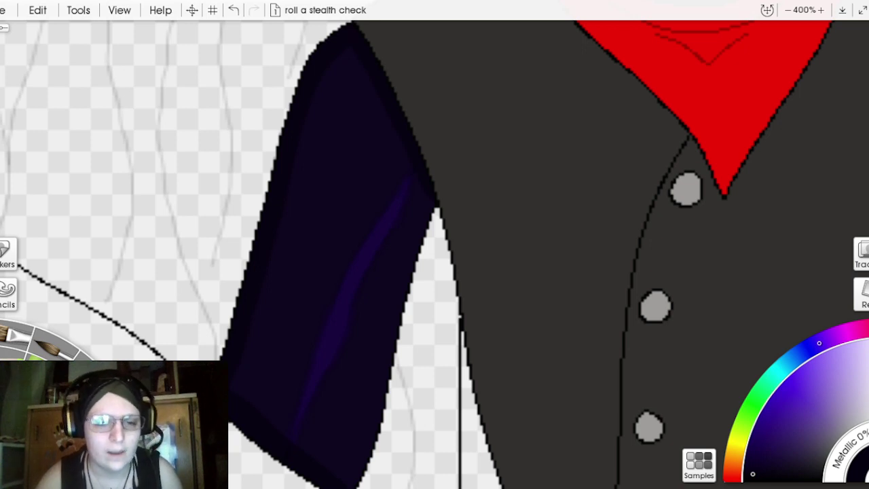
left_click_drag(690, 120, 621, 74)
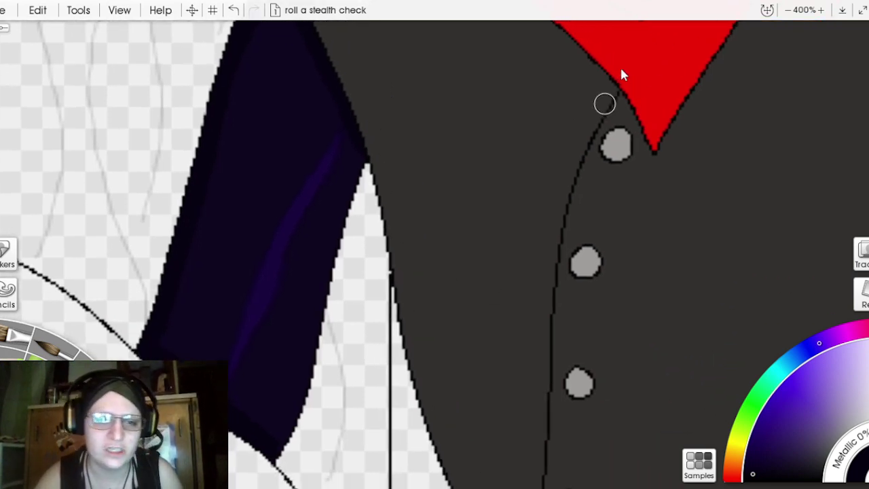
mouse_move(271, 450)
left_mouse_down()
mouse_move(303, 353)
mouse_move(299, 387)
mouse_move(314, 278)
mouse_move(311, 331)
mouse_move(332, 238)
mouse_move(318, 280)
mouse_move(324, 247)
mouse_move(370, 129)
left_mouse_up()
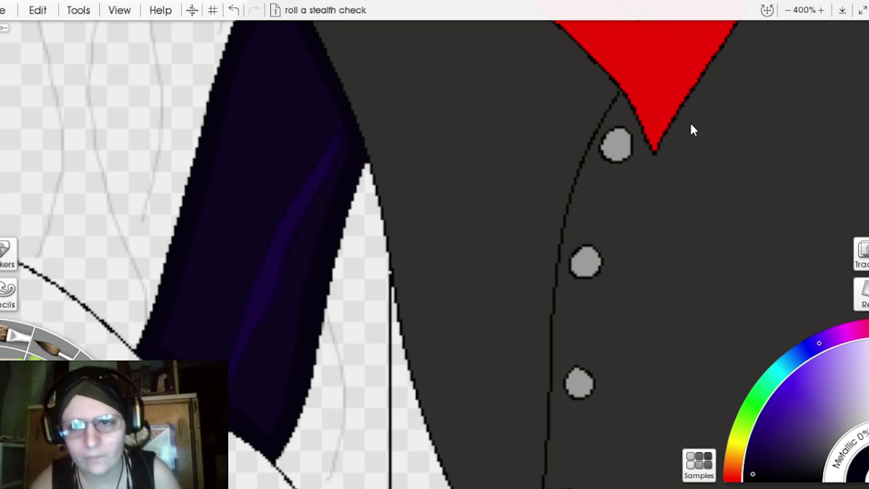
Step: Shade the other arm along the vest and its inner edge, and across its lower end above the wrist wrap
mouse_move(692, 130)
left_mouse_down()
mouse_move(207, 7)
mouse_move(68, 28)
mouse_move(129, 66)
mouse_move(82, 101)
mouse_move(81, 88)
left_mouse_up()
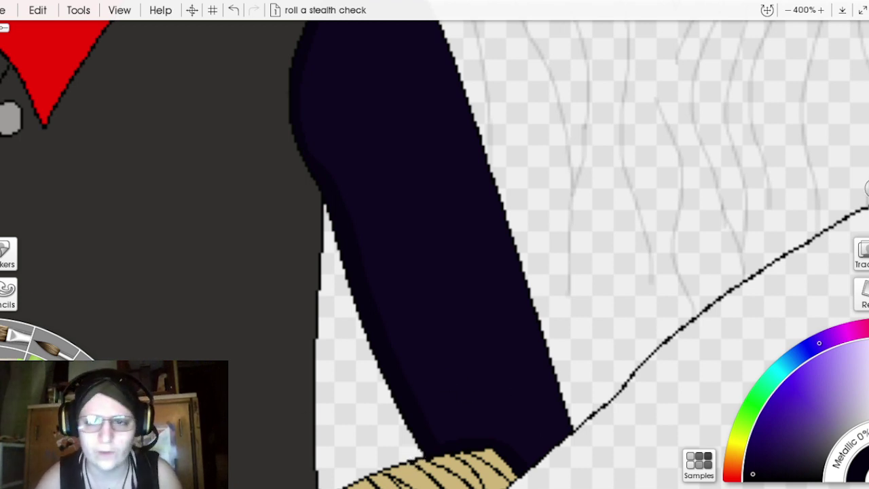
left_click_drag(681, 149, 683, 91)
mouse_move(516, 441)
left_mouse_down()
mouse_move(501, 452)
mouse_move(554, 410)
mouse_move(459, 475)
left_mouse_up()
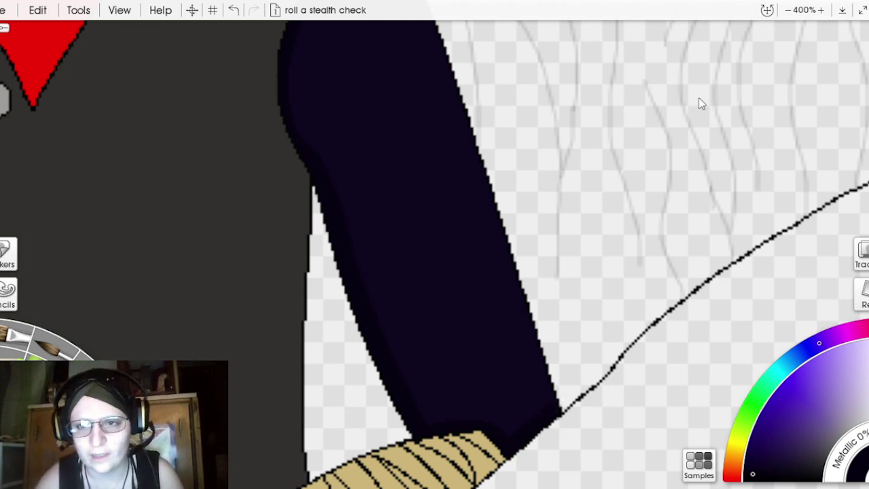
left_click_drag(696, 112, 675, 145)
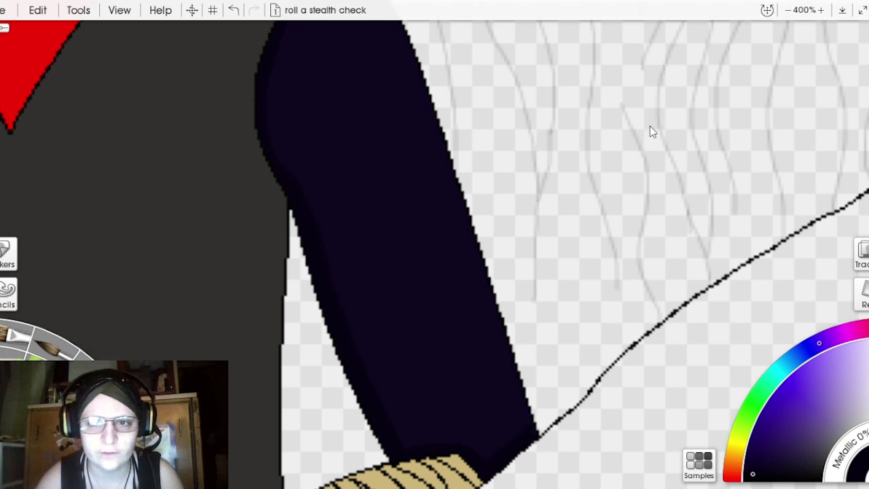
left_click_drag(689, 120, 730, 160)
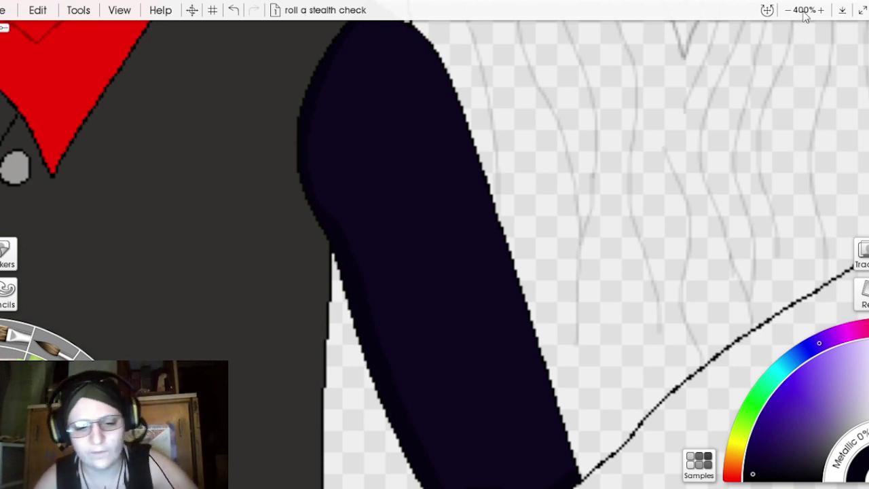
Step: Shade the outer edge of the arm with the wrist wrap, from the shoulder down to the wrap
scroll(805, 17, "down", 1)
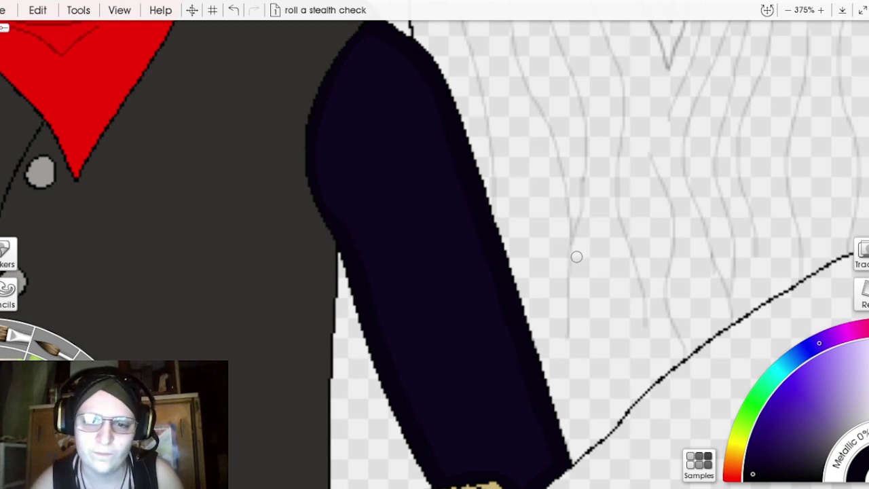
key("ctrl+0")
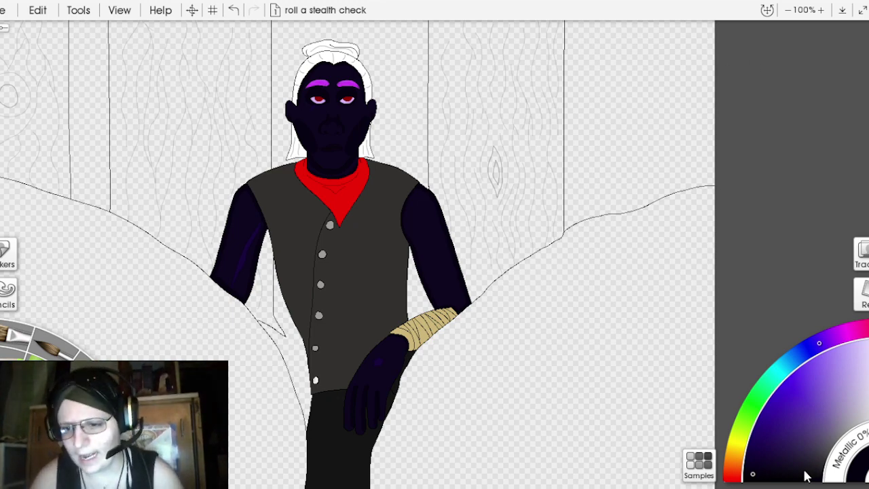
Step: Pick a slightly lighter dark blue and paint an oval highlight on the back of the hand below the wrist wrap
left_click(755, 456)
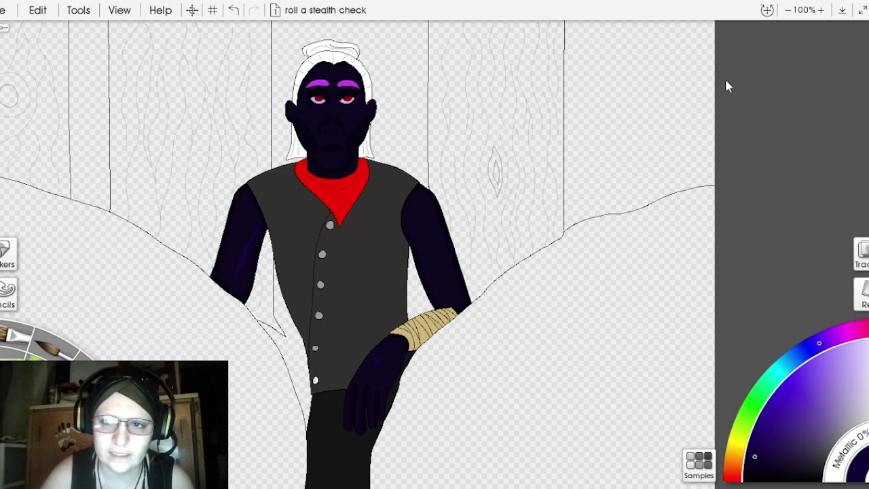
scroll(725, 86, "up", 5)
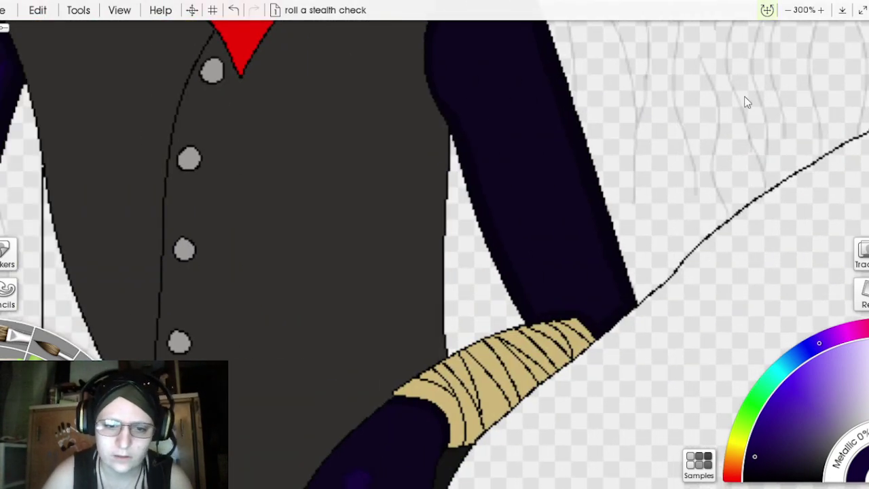
left_click_drag(688, 122, 720, 7)
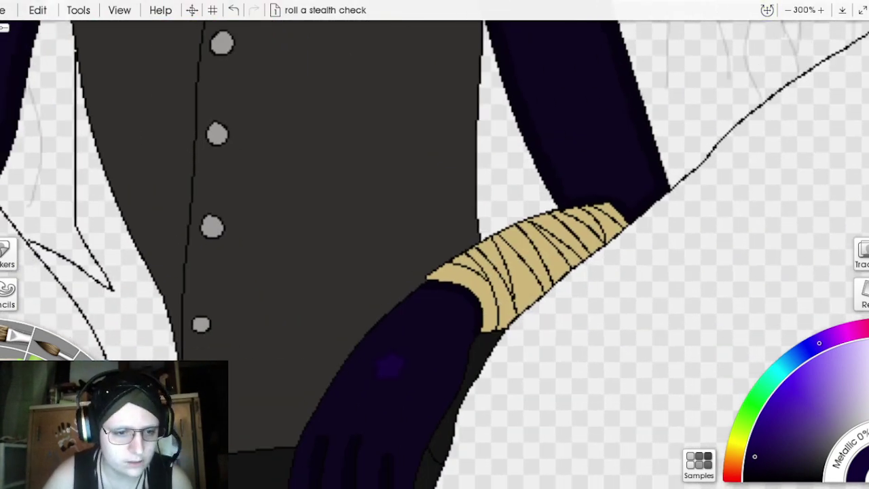
left_click_drag(371, 398, 455, 348)
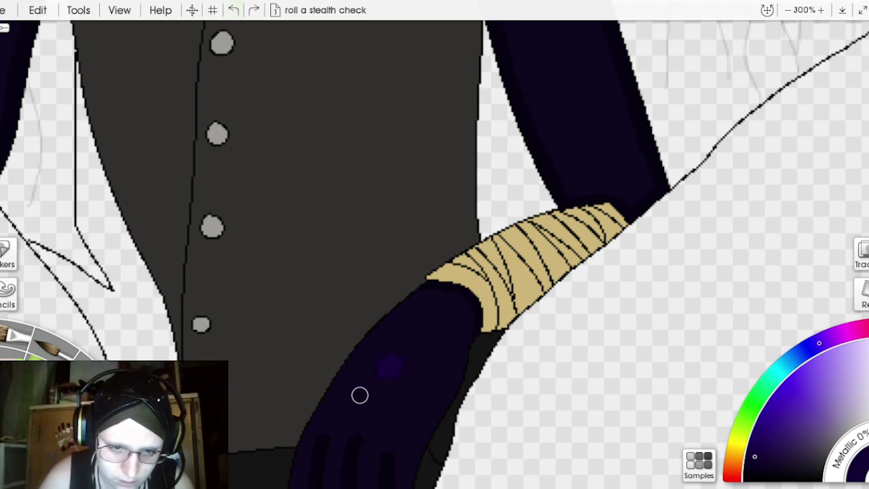
left_click_drag(345, 402, 405, 328)
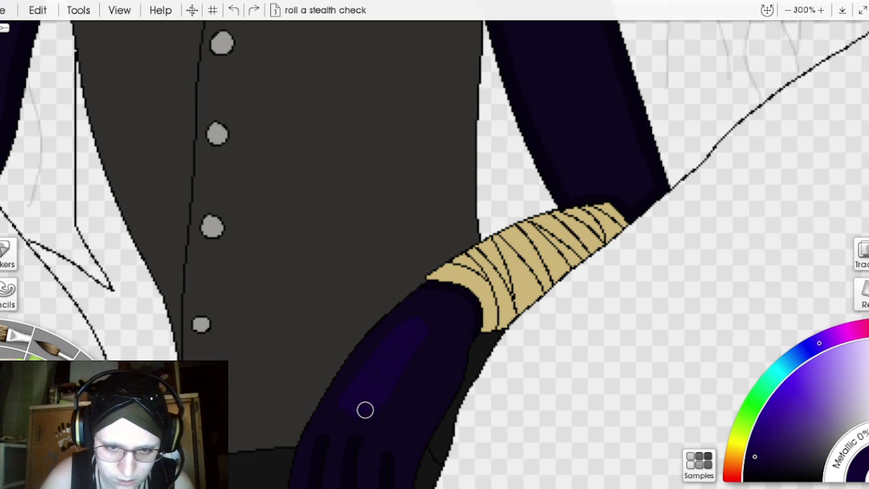
left_click_drag(366, 409, 392, 379)
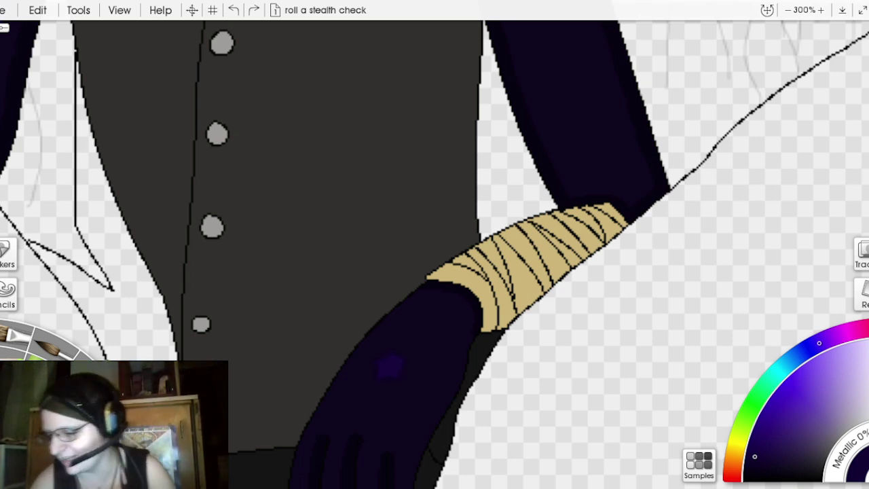
mouse_move(409, 379)
left_mouse_down()
mouse_move(358, 395)
mouse_move(399, 338)
mouse_move(425, 321)
mouse_move(398, 376)
mouse_move(370, 401)
mouse_move(413, 363)
mouse_move(426, 333)
mouse_move(391, 391)
mouse_move(374, 405)
mouse_move(360, 391)
mouse_move(417, 330)
left_mouse_up()
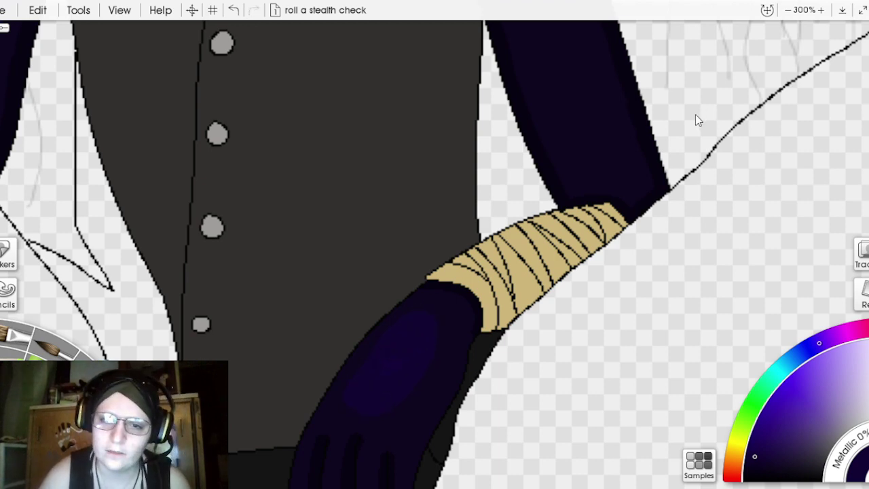
Step: Paint a long, lighter blue highlight down the middle of the arm above the wrist wrap, from shoulder to elbow
left_click_drag(697, 120, 654, 330)
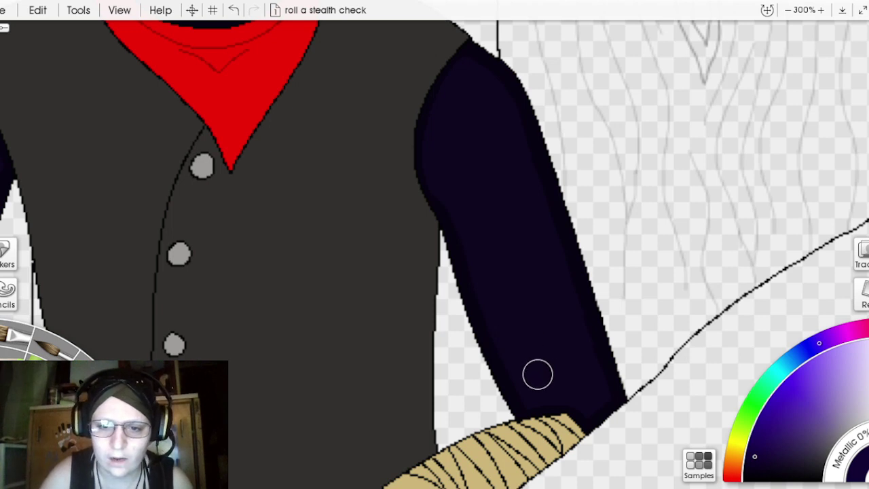
mouse_move(538, 375)
left_mouse_down()
mouse_move(468, 184)
mouse_move(460, 125)
mouse_move(473, 122)
mouse_move(515, 199)
mouse_move(578, 372)
mouse_move(539, 373)
mouse_move(542, 385)
mouse_move(582, 387)
mouse_move(476, 139)
mouse_move(538, 328)
mouse_move(568, 374)
mouse_move(512, 173)
mouse_move(480, 109)
mouse_move(459, 120)
mouse_move(469, 173)
left_mouse_up()
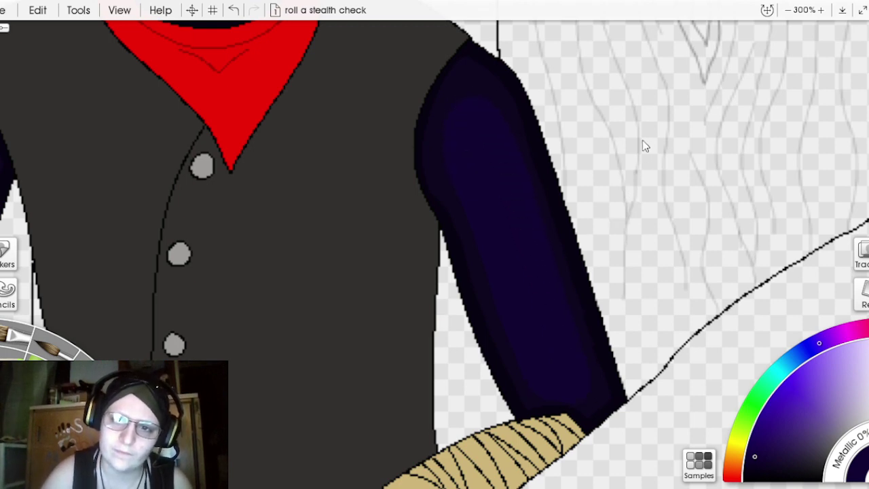
scroll(658, 97, "down", 3)
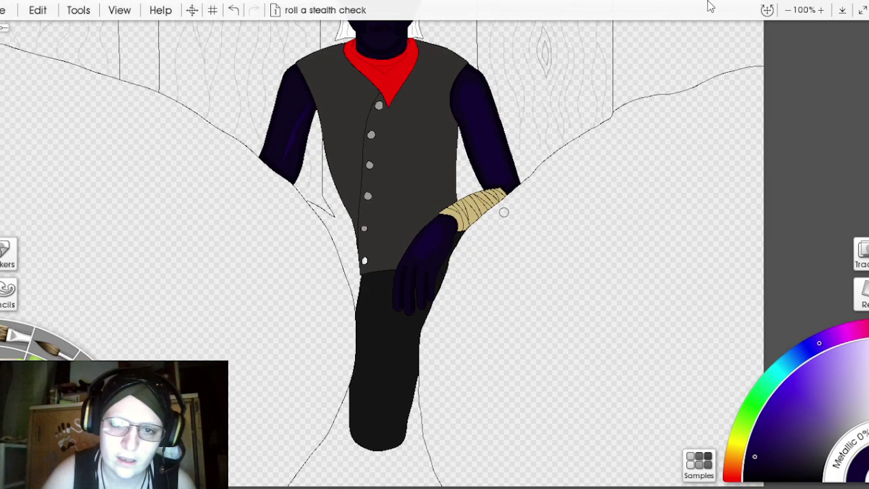
Step: Paint a thin, lighter blue highlight along each of the four fingers of the hand
left_click_drag(686, 126, 742, 75)
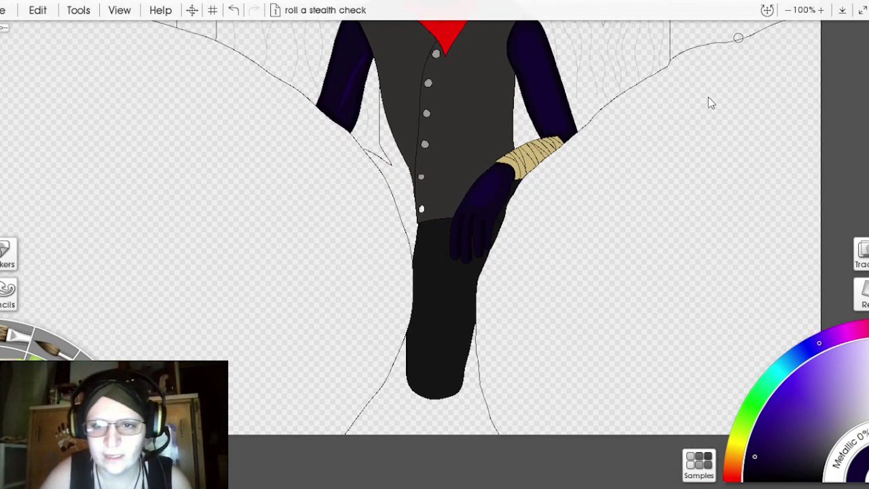
scroll(709, 102, "up", 4)
mouse_move(684, 126)
left_mouse_down()
mouse_move(609, 145)
mouse_move(578, 164)
left_mouse_up()
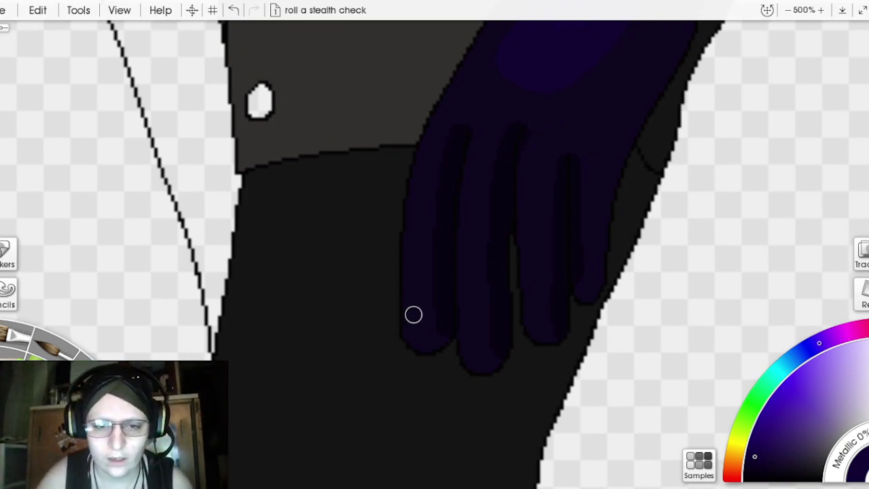
mouse_move(416, 315)
left_mouse_down()
mouse_move(427, 178)
mouse_move(458, 99)
left_mouse_up()
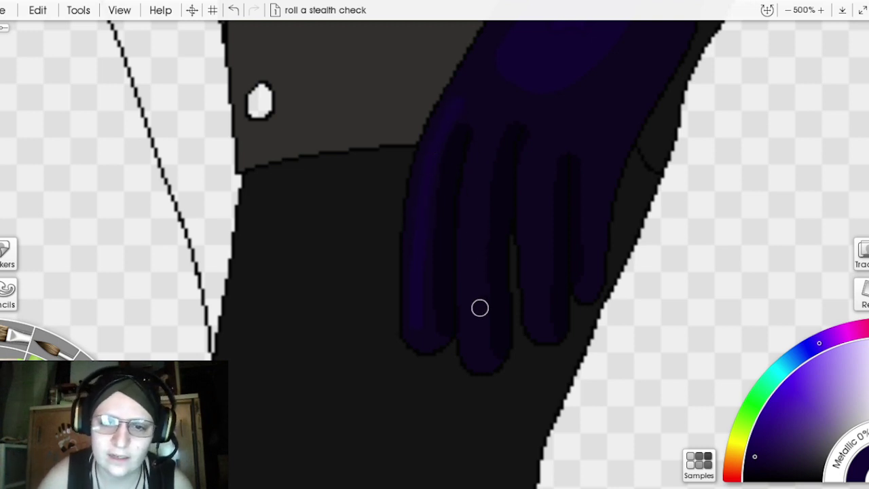
mouse_move(469, 298)
left_mouse_down()
mouse_move(477, 155)
mouse_move(488, 127)
left_mouse_up()
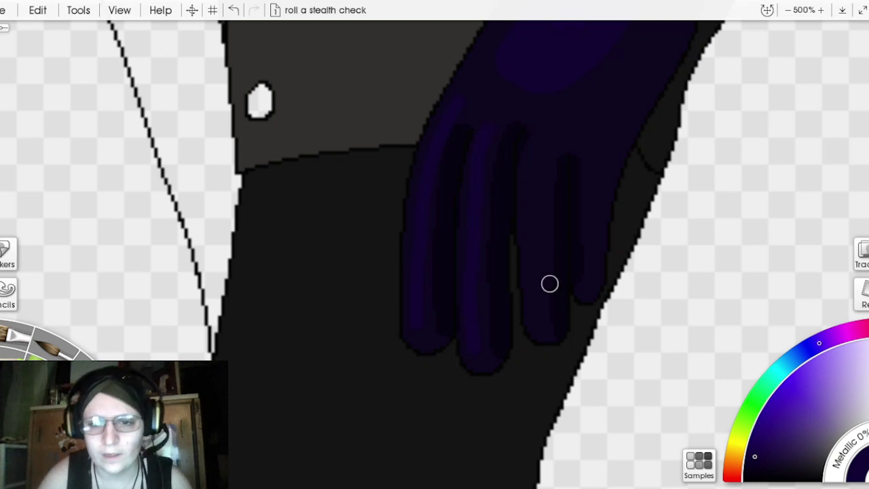
left_click_drag(541, 315, 536, 205)
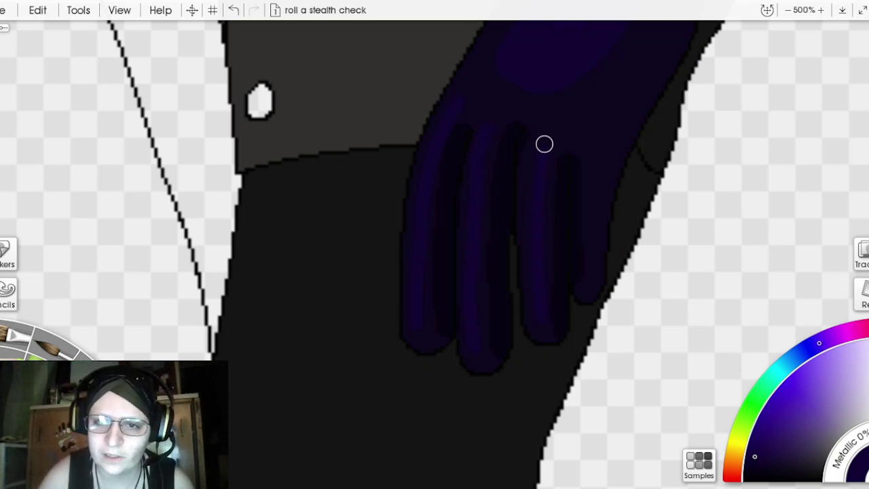
left_click_drag(592, 280, 590, 185)
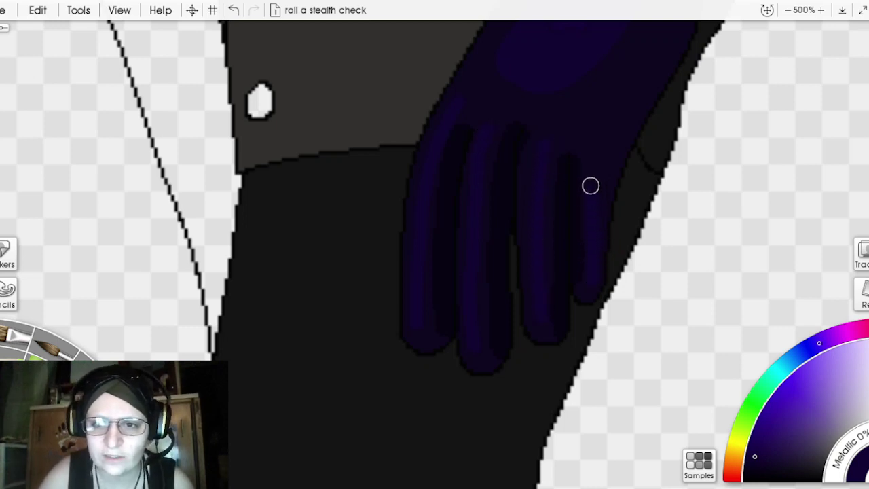
Step: Paint a lighter blue highlight down the middle of the scarred arm, within its shaded edges
scroll(662, 94, "down", 3)
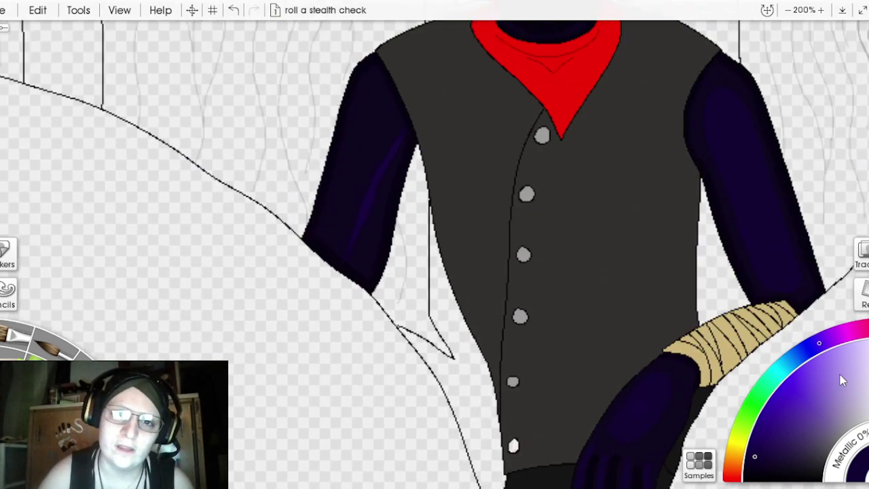
left_click_drag(842, 380, 705, 481)
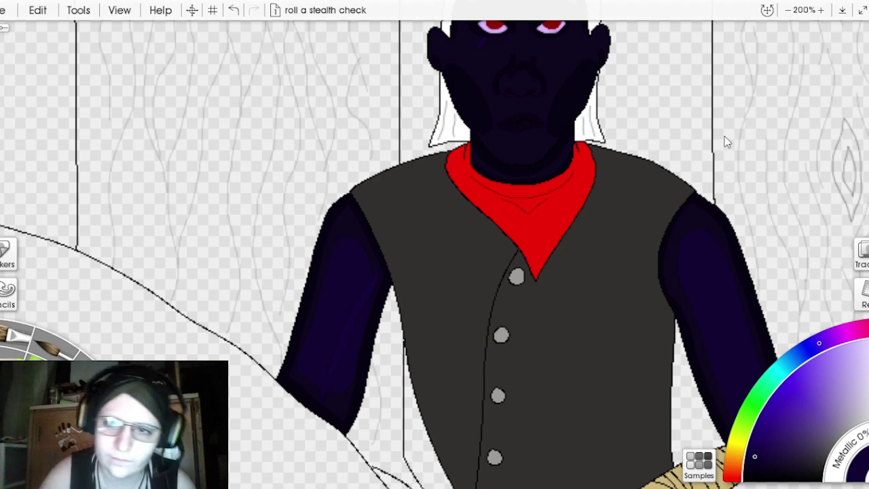
Step: Paint lighter blue highlights on the face: forehead, nose bridge and tip, both cheekbones and chin
left_click_drag(696, 120, 640, 285)
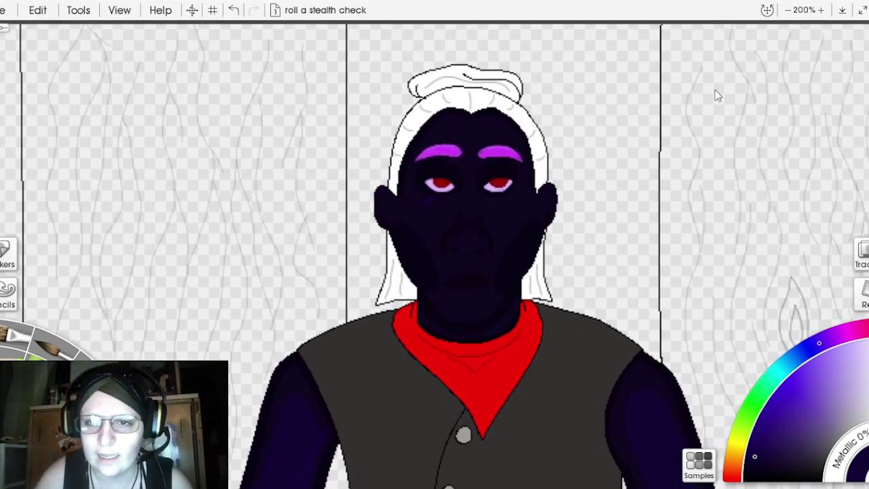
key("ctrl+equal")
left_click_drag(700, 105, 572, 203)
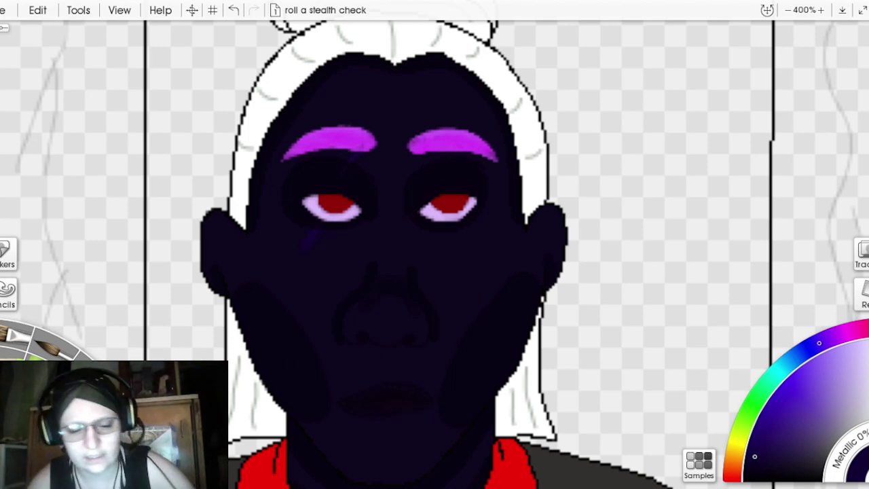
left_click_drag(395, 197, 387, 227)
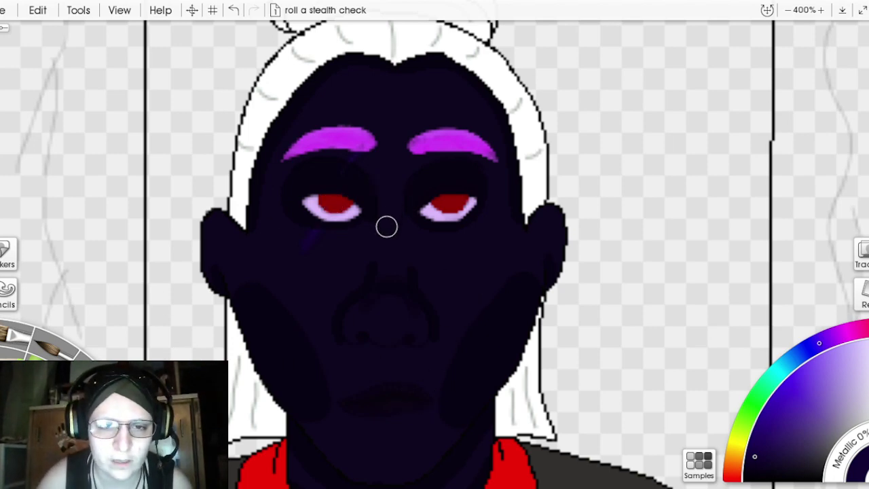
mouse_move(385, 177)
left_mouse_down()
mouse_move(351, 126)
mouse_move(390, 114)
mouse_move(423, 118)
mouse_move(425, 140)
mouse_move(391, 190)
mouse_move(419, 131)
mouse_move(360, 128)
mouse_move(417, 122)
mouse_move(386, 165)
mouse_move(365, 136)
mouse_move(375, 145)
left_mouse_up()
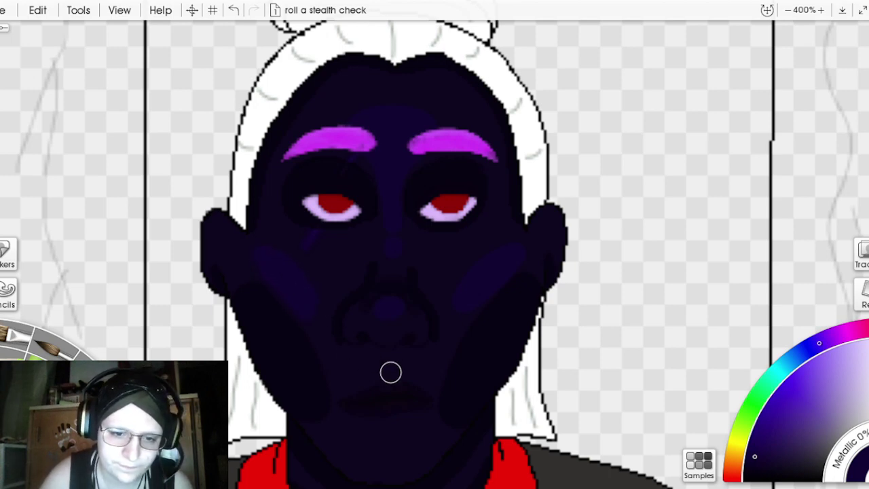
left_click(750, 469)
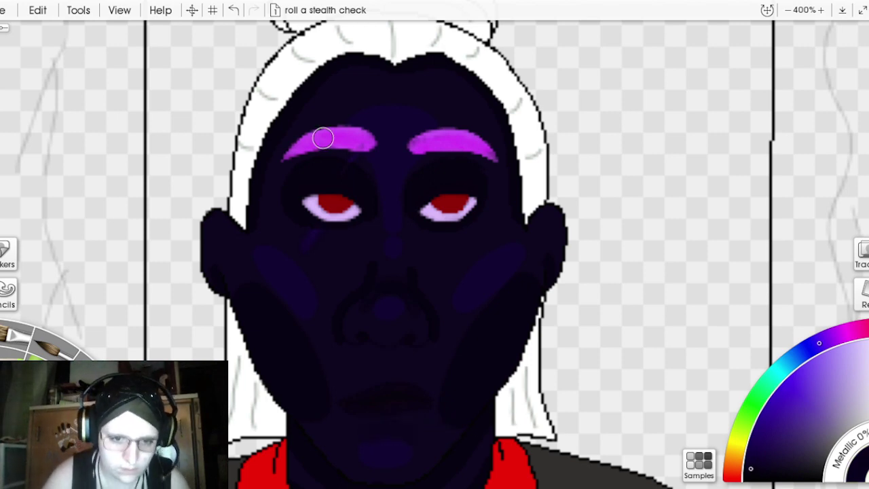
Step: Blend the forehead, eye socket, cheek and nose shading into the surrounding skin with intermediate dark blues, undoing unwanted strokes
left_click(233, 10)
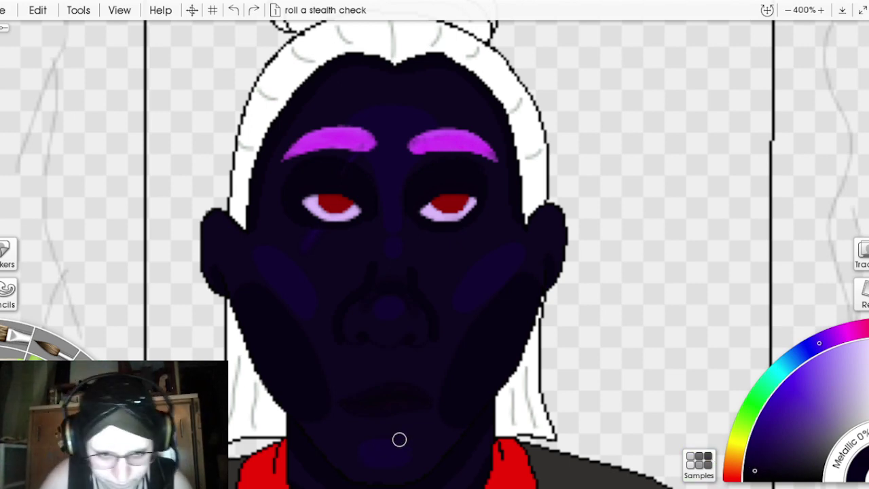
mouse_move(385, 430)
left_mouse_down()
mouse_move(369, 428)
mouse_move(402, 434)
mouse_move(361, 432)
mouse_move(403, 438)
mouse_move(388, 431)
mouse_move(366, 436)
left_mouse_up()
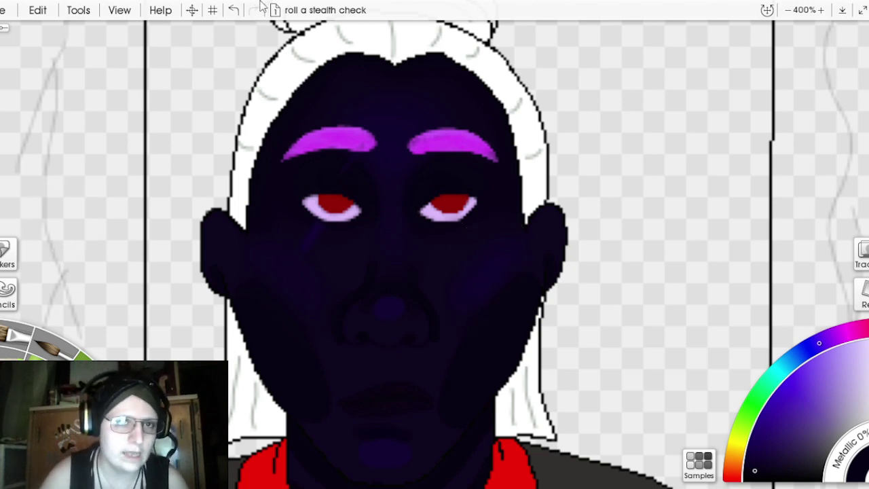
left_click(233, 10)
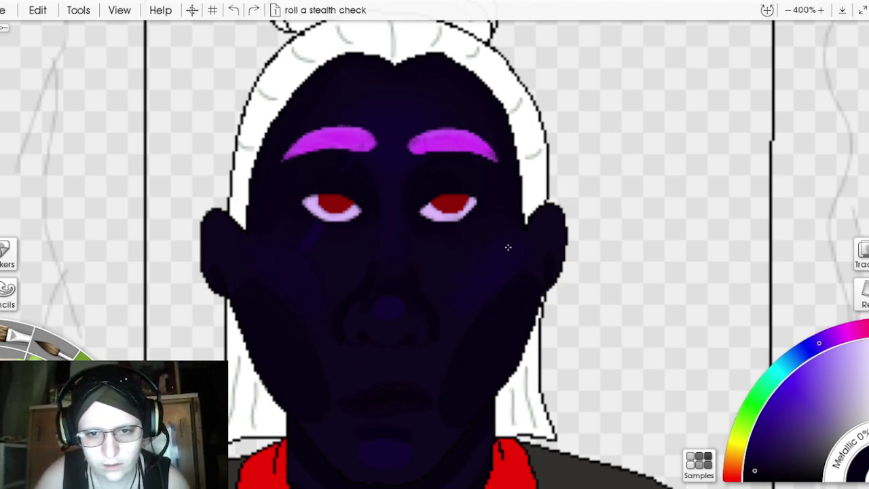
left_click_drag(281, 254, 294, 268)
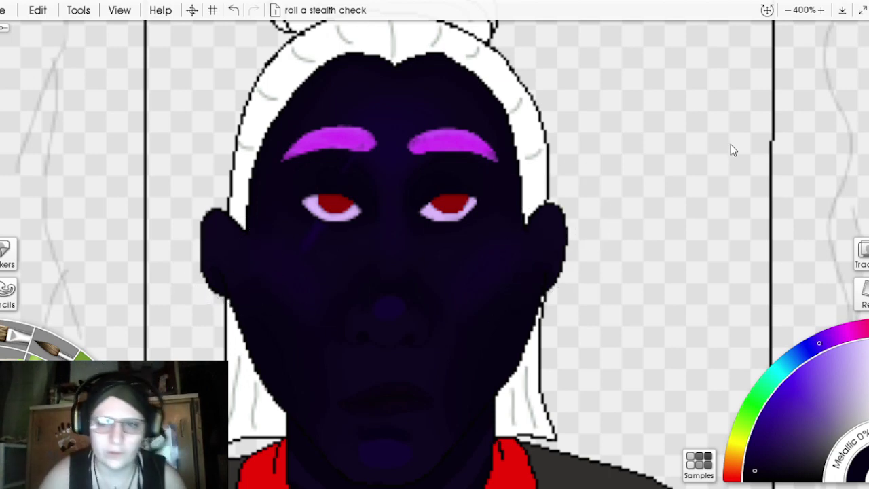
Step: Soften the shading on the neck under the jaw and blend the highlight on the nose tip into the skin
key("ctrl+equal")
scroll(699, 103, "down", 3)
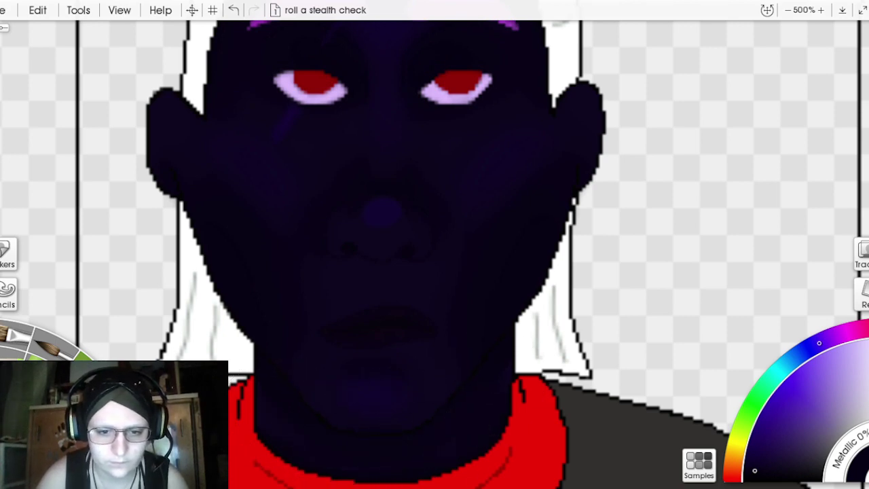
left_click(234, 10)
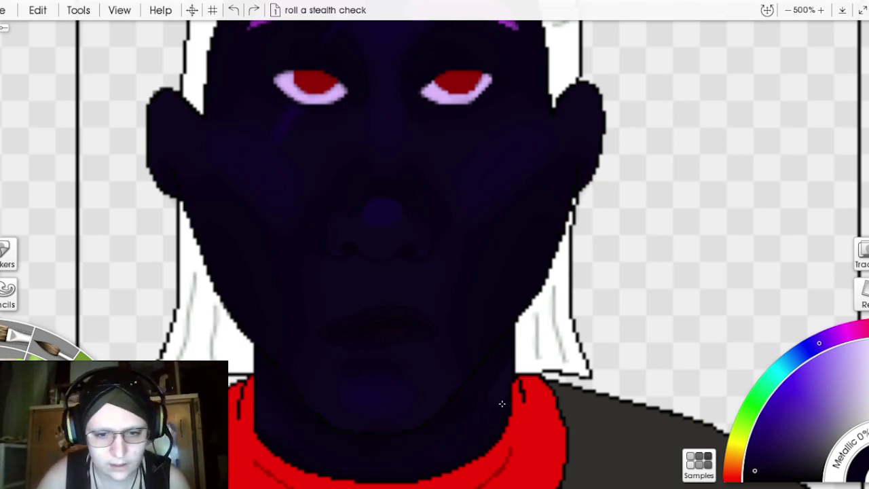
left_click(506, 392)
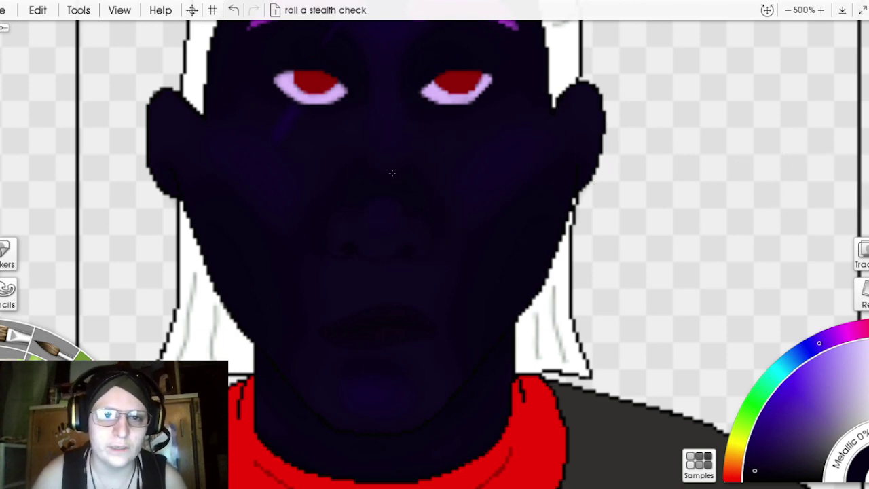
key("ctrl+0")
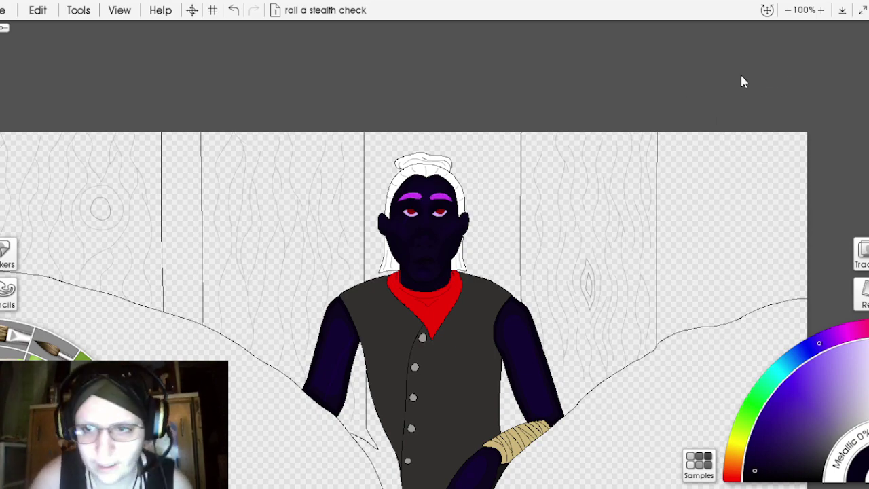
left_click_drag(681, 120, 696, 6)
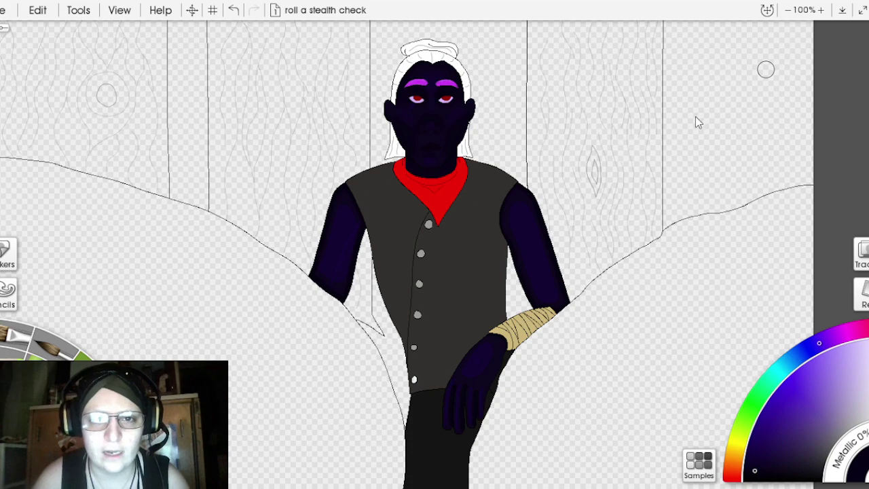
left_click_drag(693, 122, 683, 76)
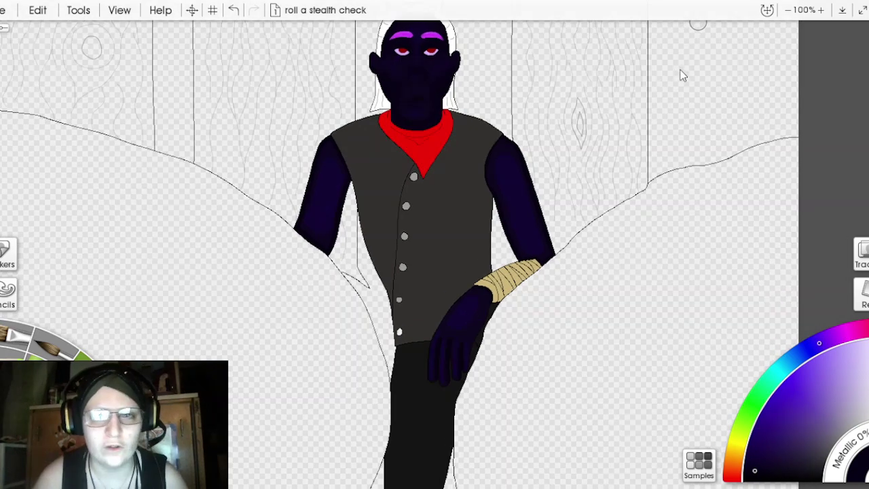
Step: Examine the blended skin shading on the face, neck and both arms up close and across the whole figure
key("ctrl+plus")
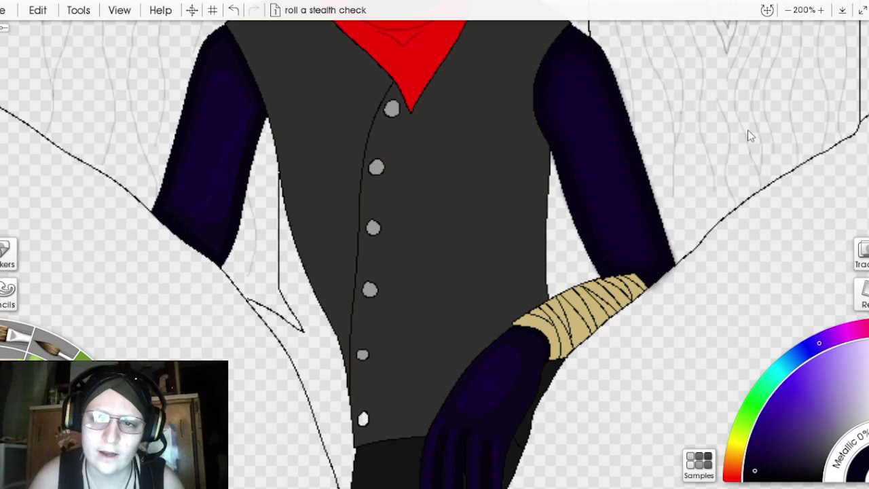
left_click_drag(692, 117, 700, 346)
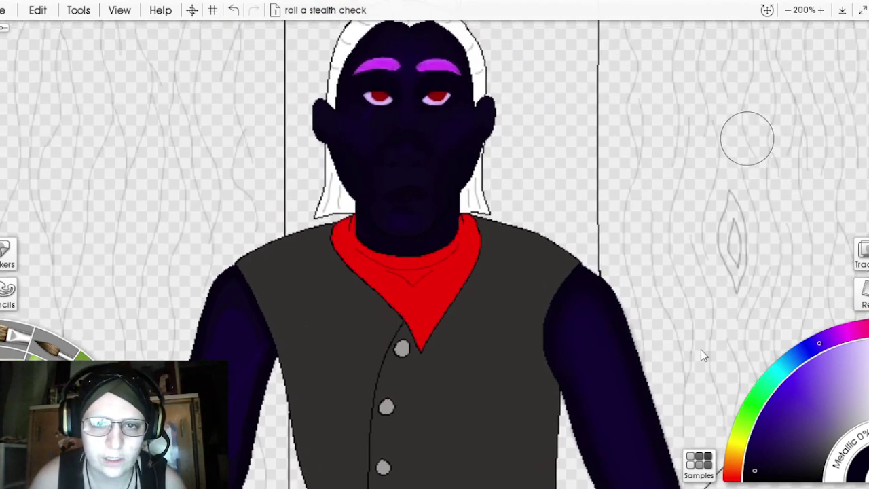
left_click_drag(700, 349, 774, 414)
key("ctrl+equal")
key("ctrl+equal")
key("ctrl+equal")
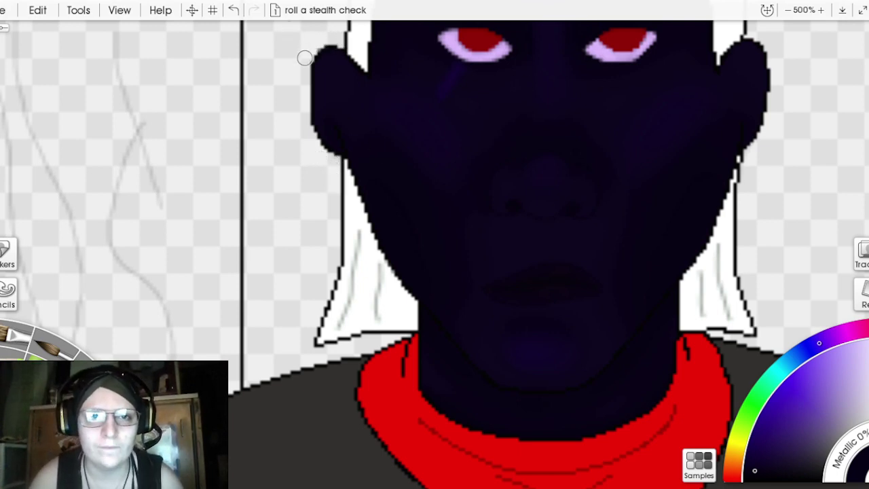
left_click_drag(694, 127, 511, 190)
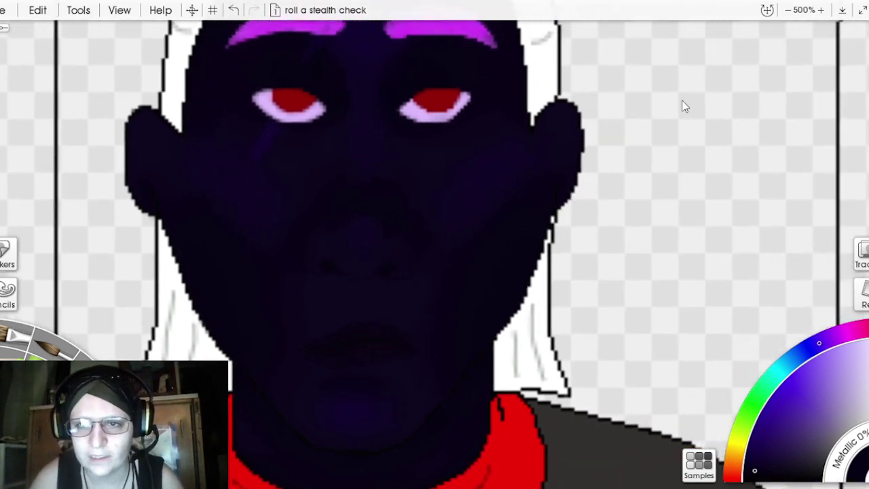
scroll(657, 97, "down", 2)
left_click_drag(675, 113, 654, 6)
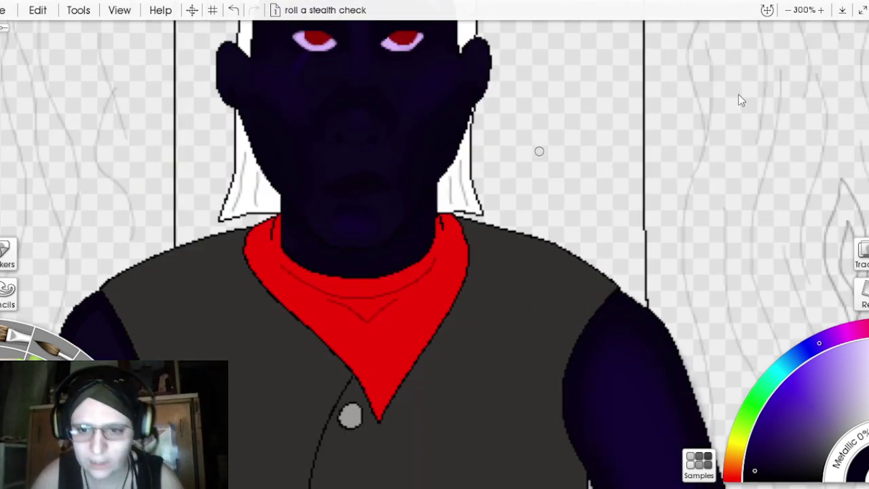
left_click_drag(712, 120, 580, 5)
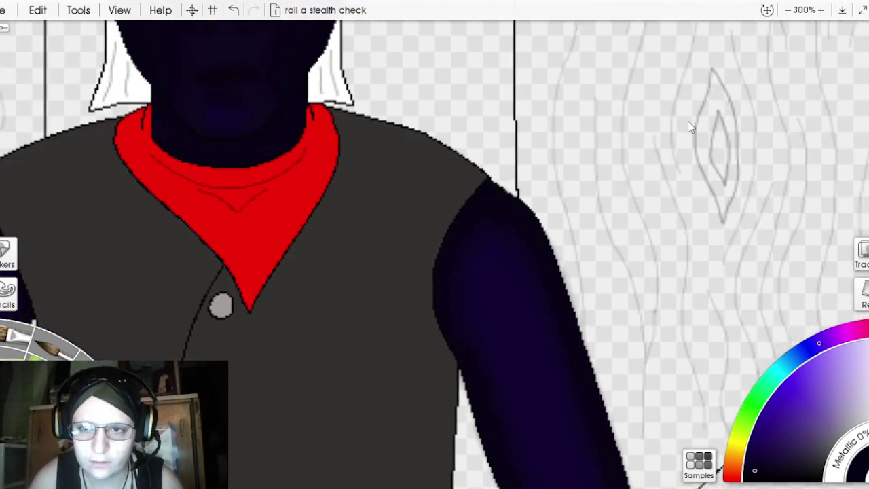
left_click_drag(687, 121, 618, 6)
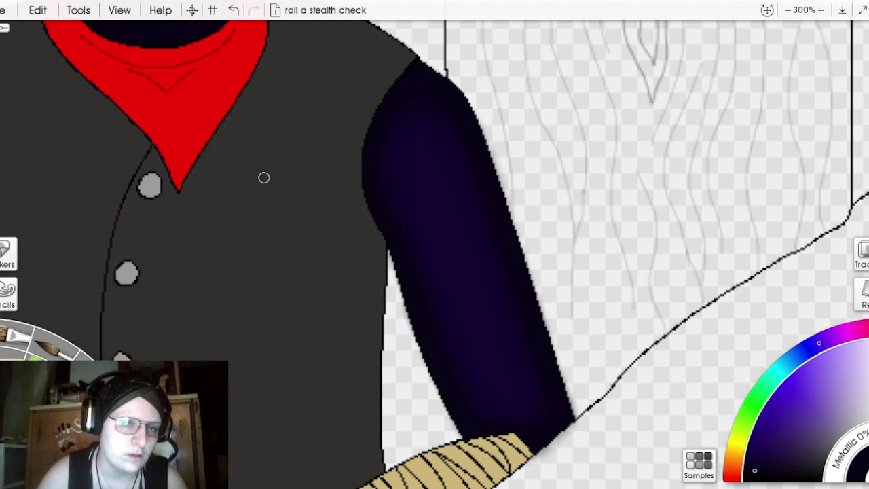
scroll(665, 93, "down", 5)
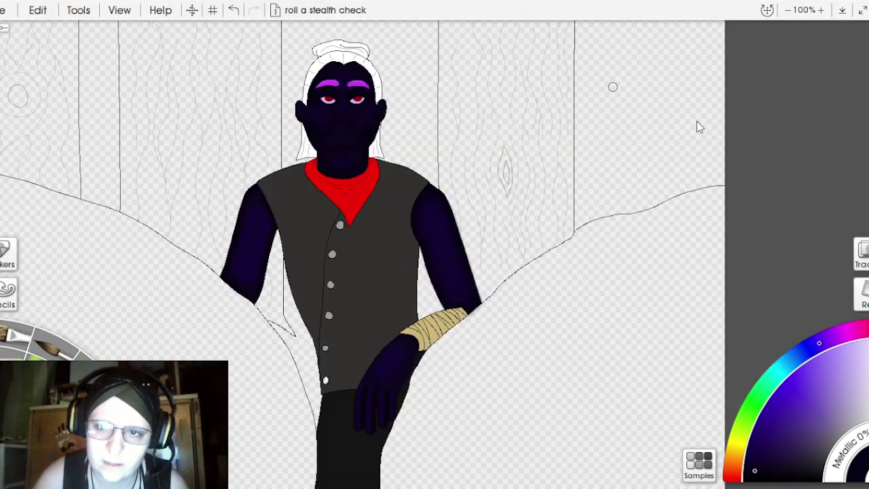
scroll(716, 95, "up", 6)
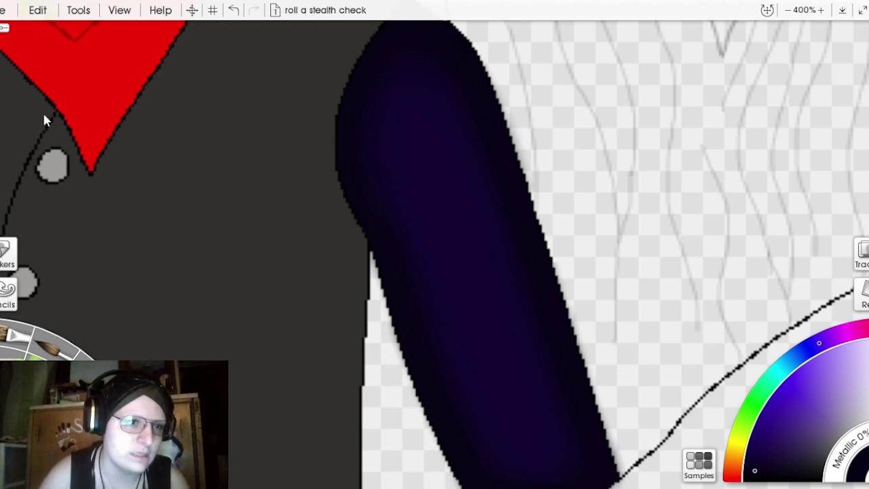
Step: Show the green backdrop behind the figure and erase paint spilling past the shoulder and upper outer edge of the bandaged arm
left_click(237, 54)
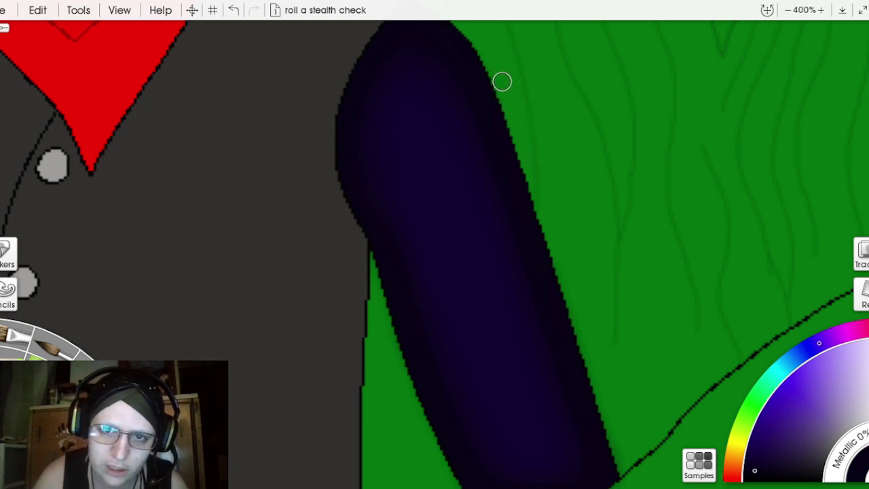
left_click_drag(489, 49, 446, 5)
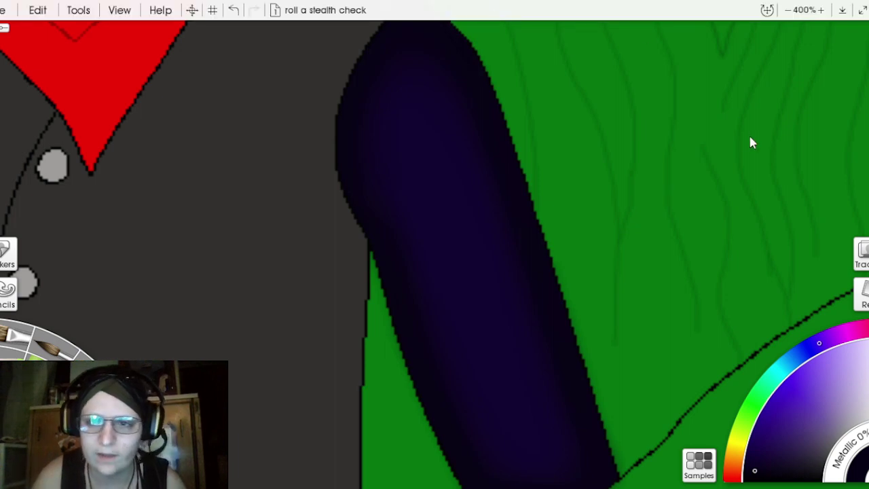
scroll(530, 122, "up", 3)
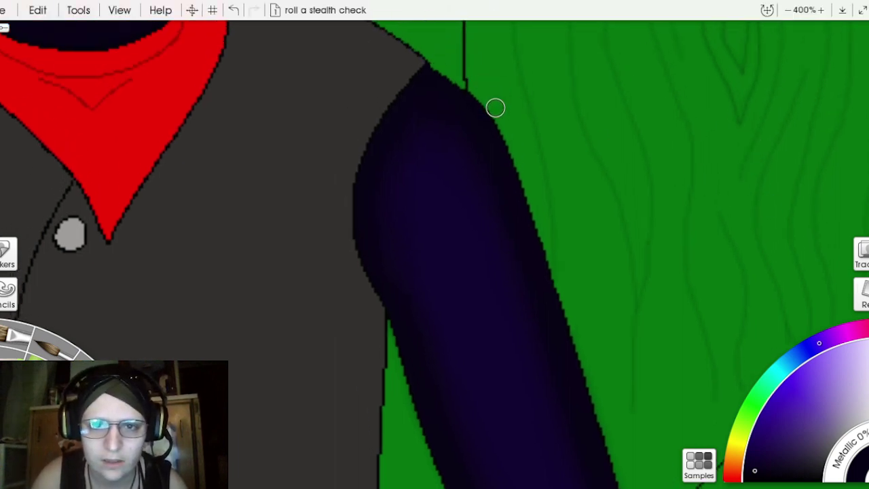
left_click_drag(495, 108, 440, 61)
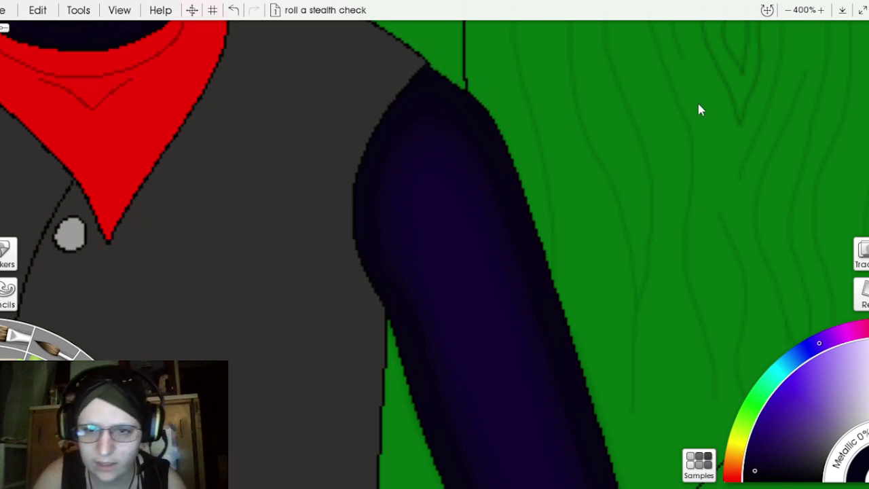
Step: Erase the stray paint outside the bandaged arm's outline along its lower length and around the elbow above the wrist wrap
scroll(688, 107, "down", 3)
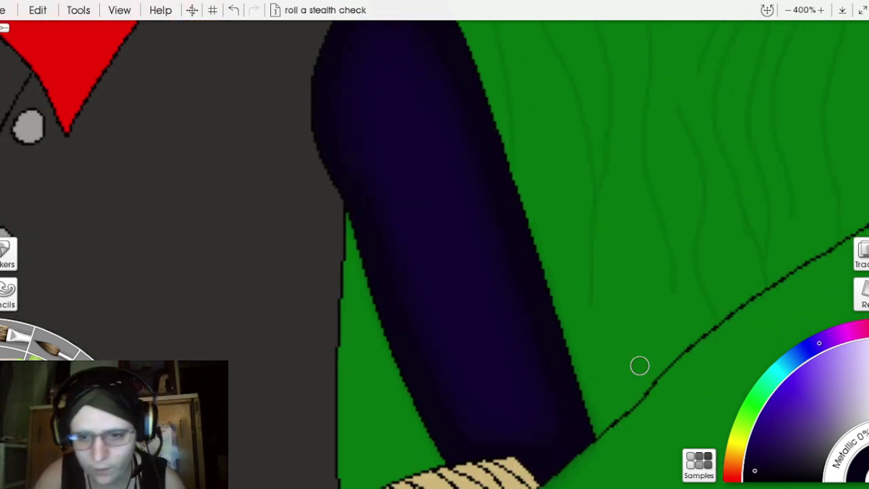
mouse_move(607, 430)
left_mouse_down()
mouse_move(524, 180)
mouse_move(551, 248)
left_mouse_up()
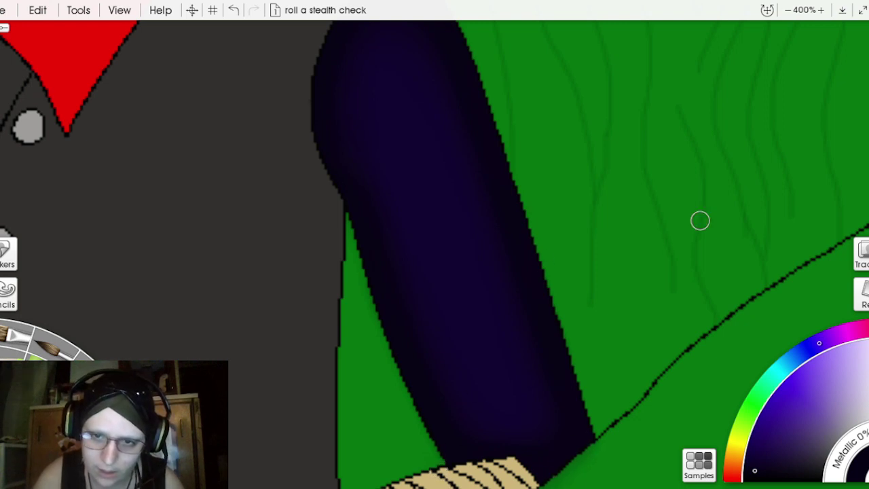
scroll(694, 165, "down", 4)
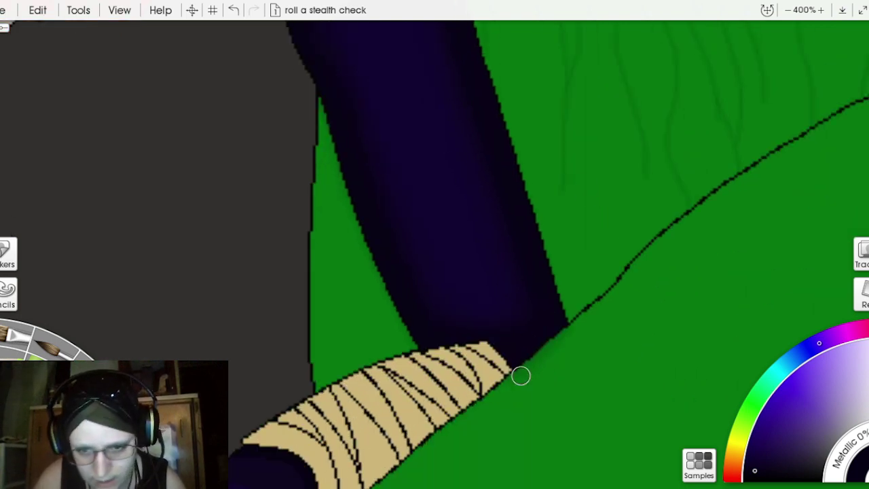
left_click_drag(508, 387, 568, 337)
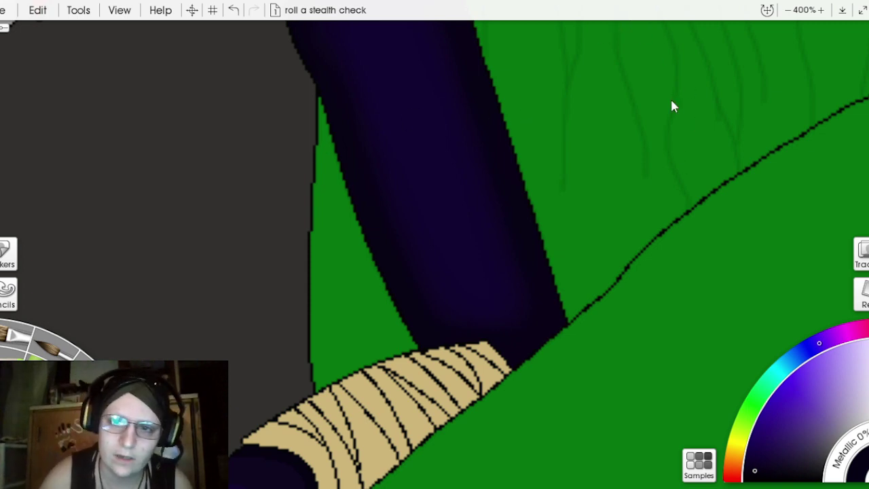
Step: Blend the lighter blue highlight on the back of the hand smoothly into the surrounding dark skin
scroll(670, 97, "down", 5)
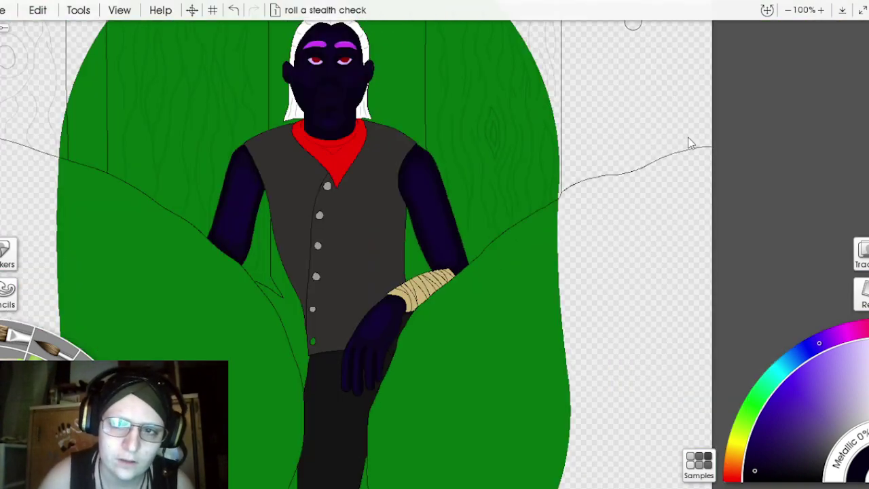
mouse_move(685, 116)
left_mouse_down()
mouse_move(770, 52)
mouse_move(735, 184)
mouse_move(778, 156)
mouse_move(798, 130)
mouse_move(783, 11)
left_mouse_up()
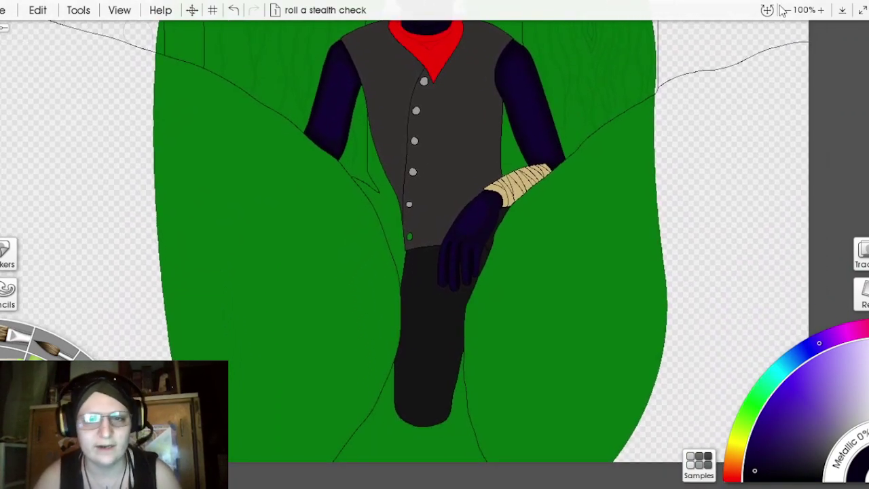
scroll(718, 93, "up", 3)
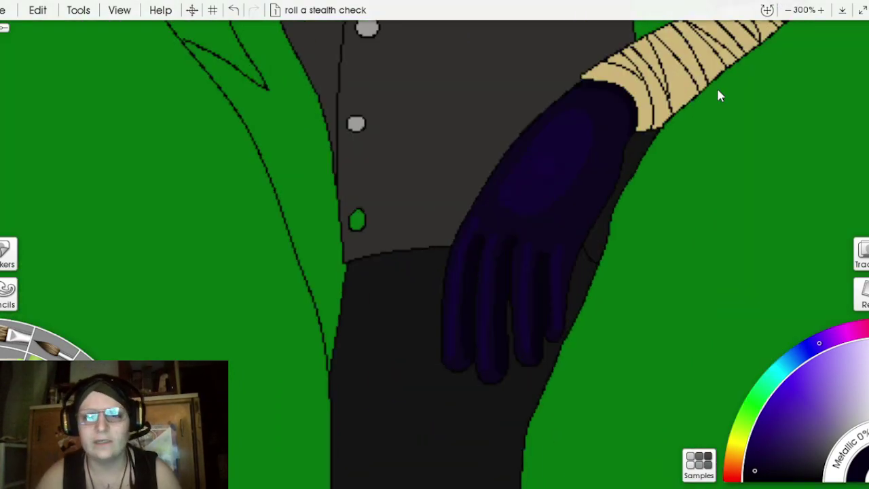
left_click_drag(682, 122, 740, 21)
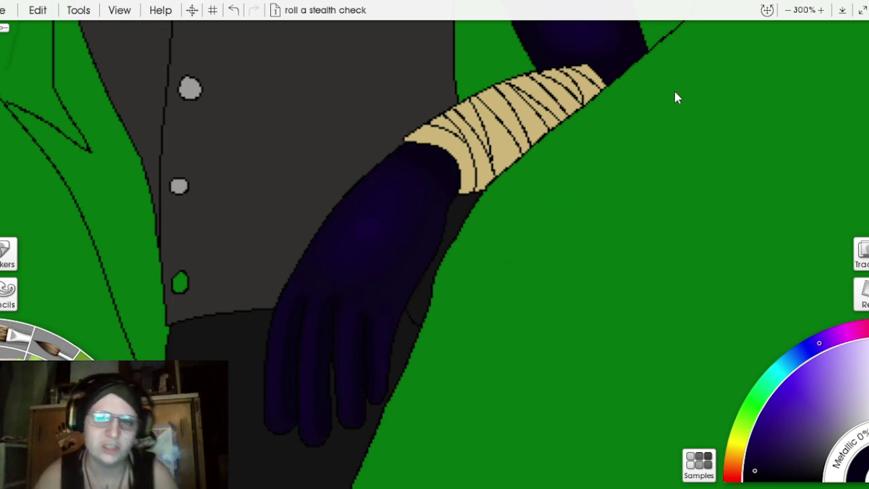
Step: Blend the scarred arm's highlight and edge shading into a soft gradient, keeping the scar line distinct
scroll(674, 88, "down", 4)
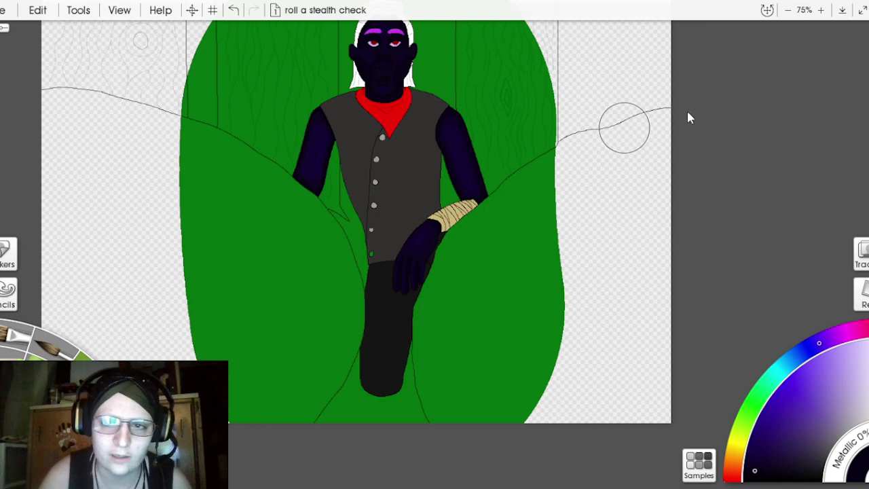
left_click_drag(688, 118, 840, 213)
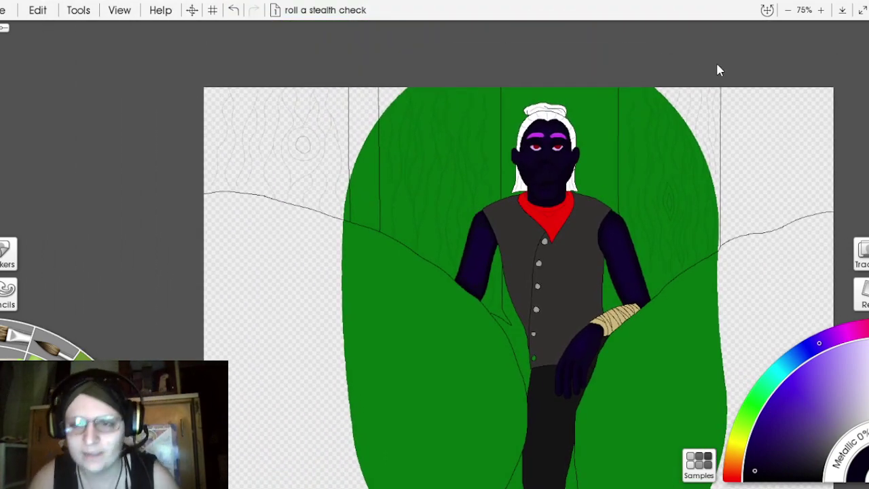
scroll(713, 82, "up", 5)
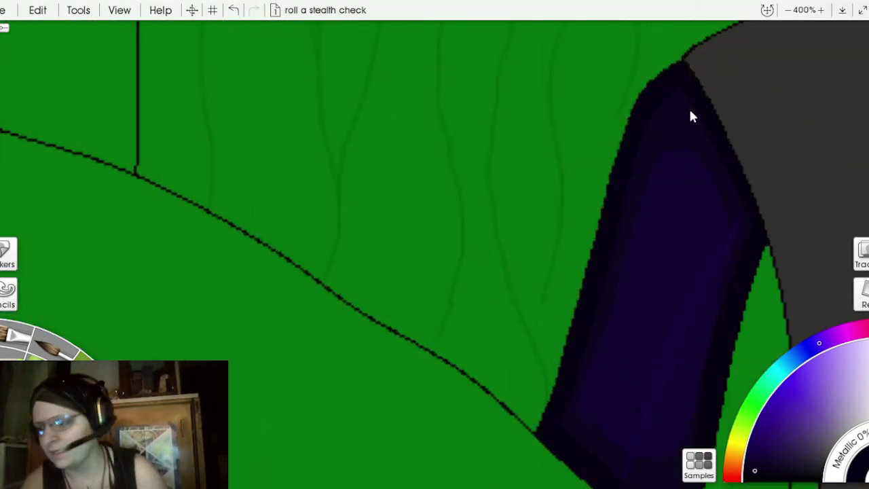
mouse_move(690, 112)
left_mouse_down()
mouse_move(539, 111)
mouse_move(430, 48)
mouse_move(393, 73)
left_mouse_up()
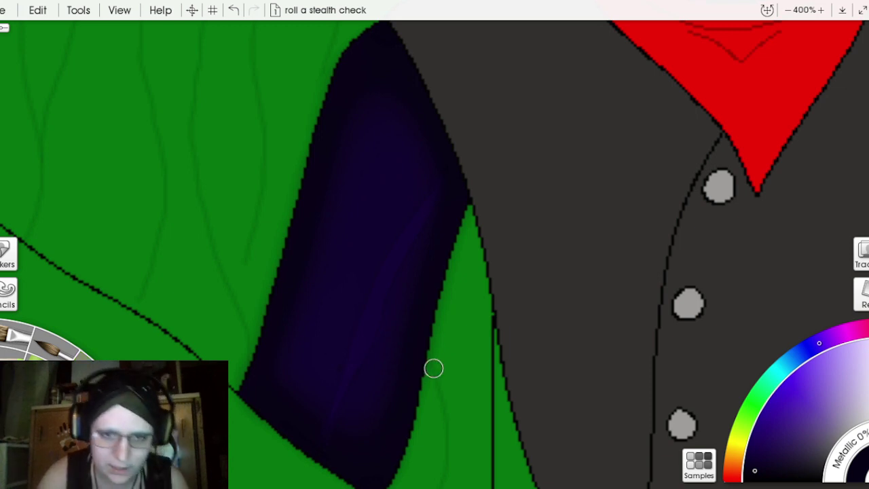
Step: Erase the paint spilling outside the scarred arm's outline along both sides, the shoulder and the lower edge
left_click_drag(694, 118, 670, 41)
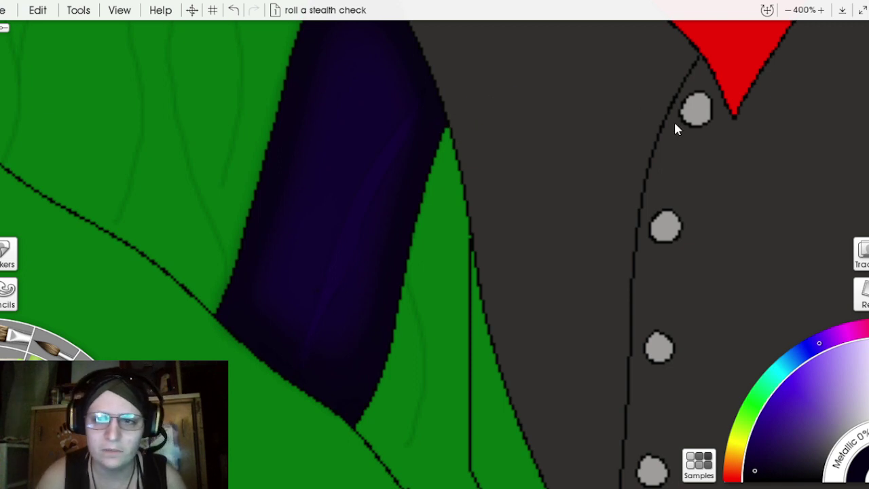
mouse_move(676, 129)
left_mouse_down()
mouse_move(757, 178)
mouse_move(797, 246)
left_mouse_up()
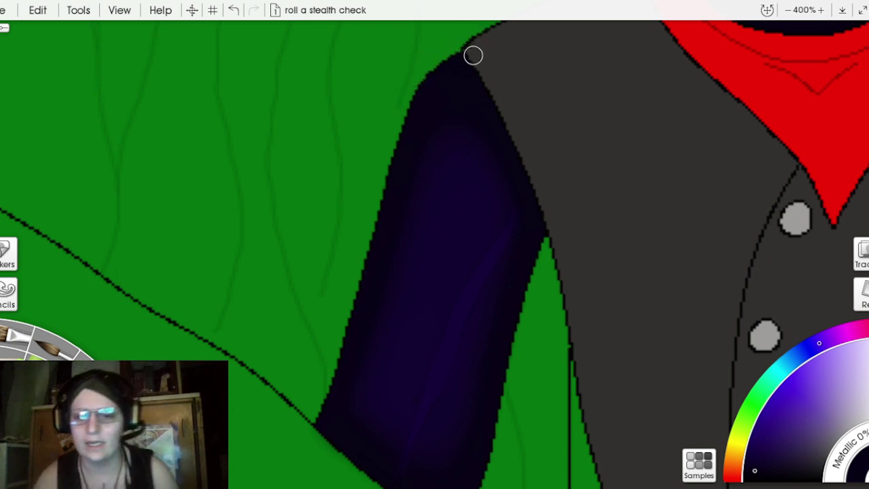
left_click_drag(699, 129, 674, 8)
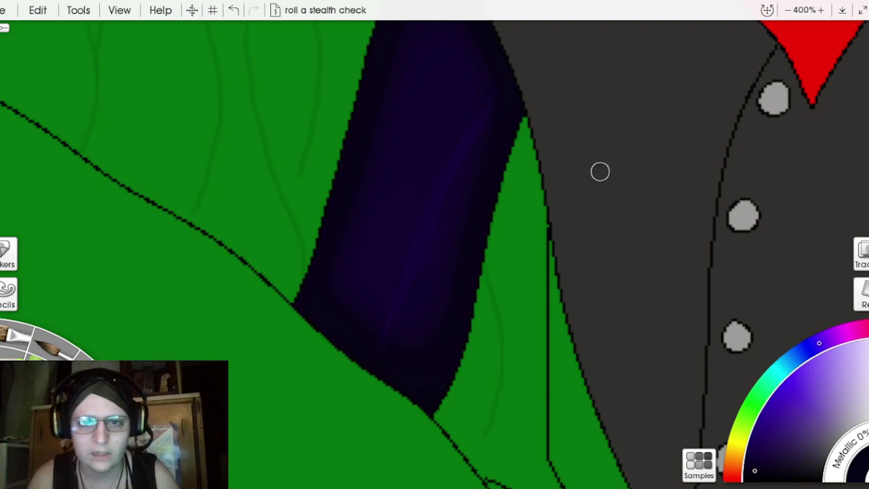
scroll(646, 124, "down", 5)
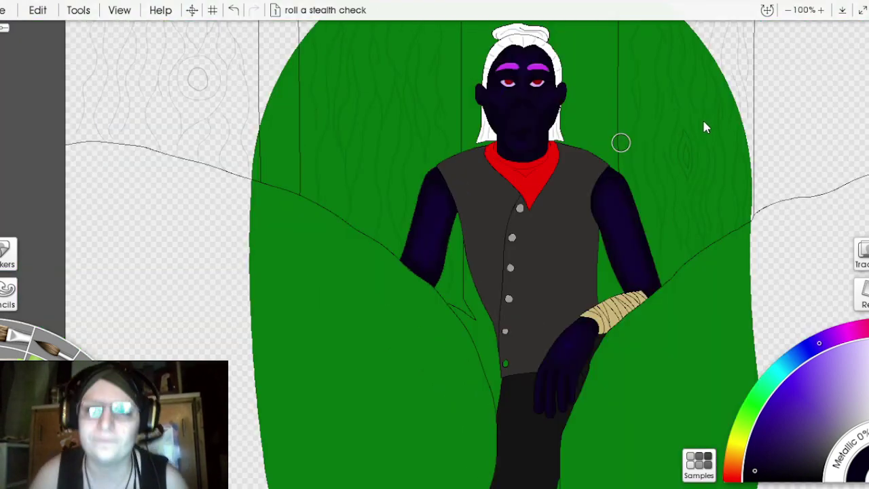
Step: Examine the shading and highlights on the face and neck against the green backdrop
left_click_drag(705, 126, 584, 135)
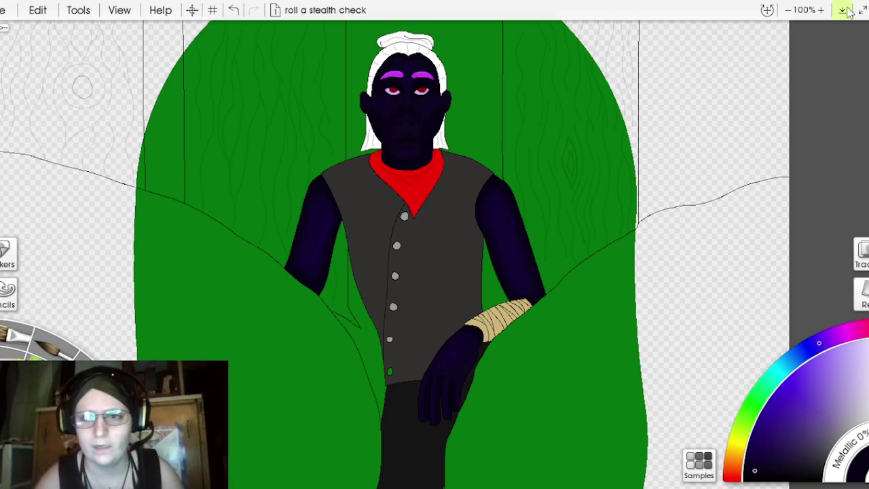
key("ctrl+equal")
key("ctrl+equal")
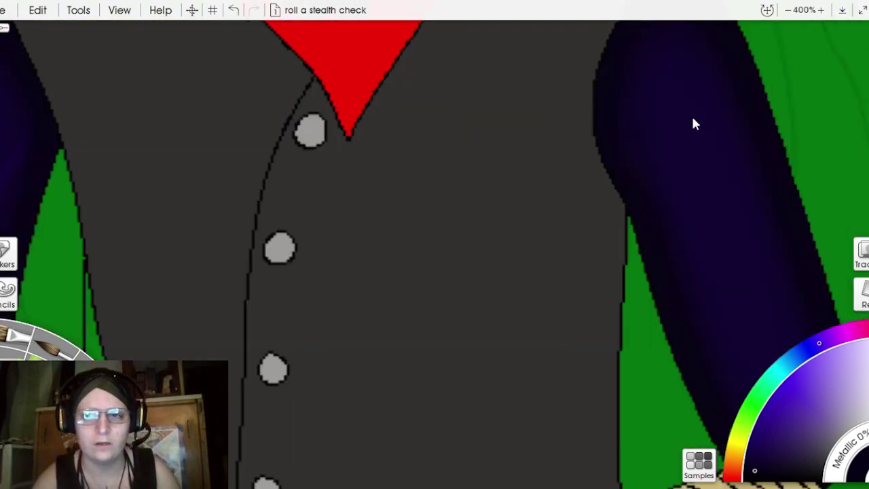
left_click_drag(691, 114, 760, 379)
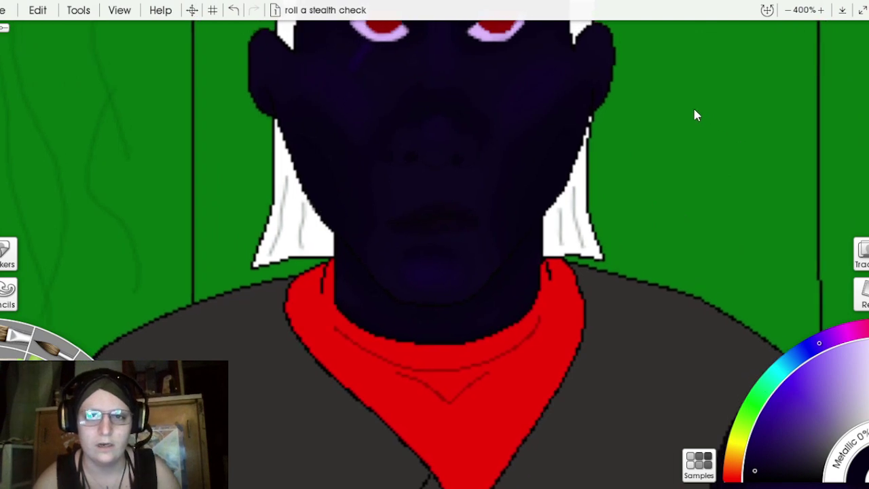
left_click_drag(694, 116, 666, 261)
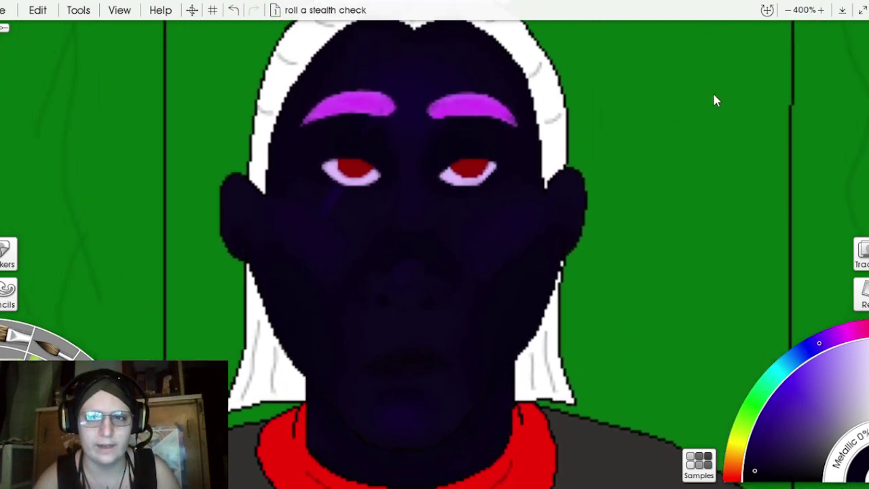
key("ctrl+equal")
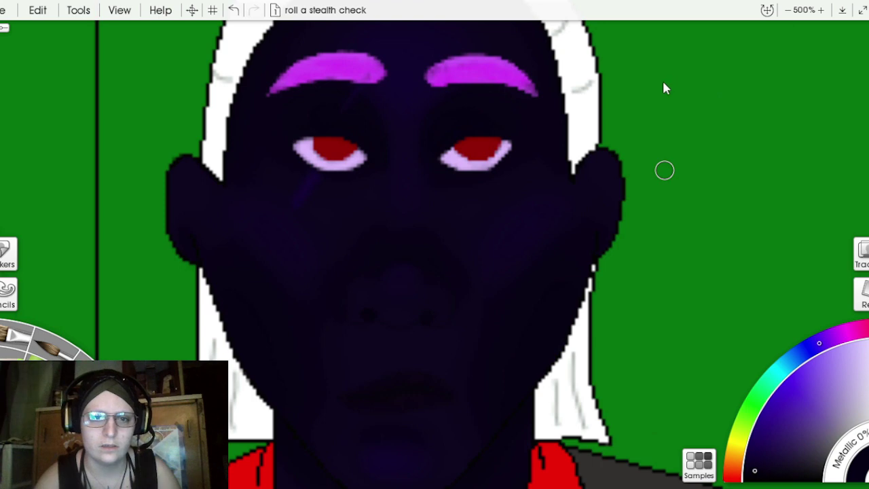
key("ctrl+minus")
key("ctrl+minus")
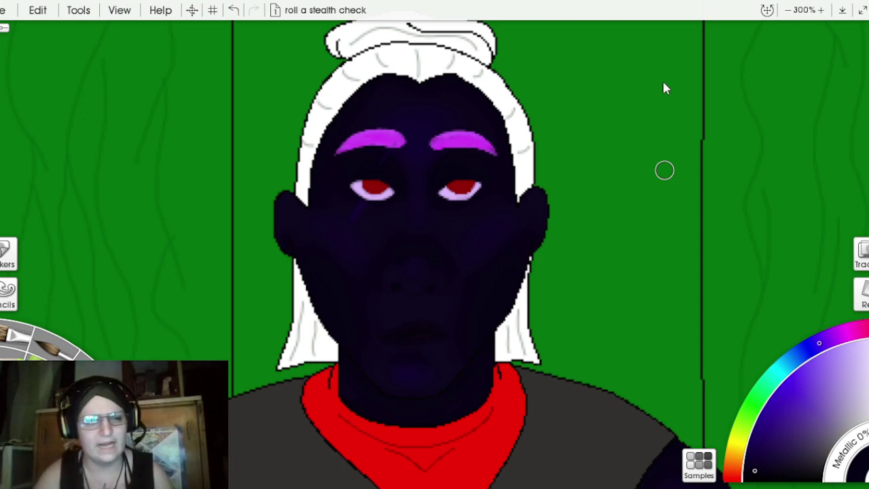
Step: Paint a pale highlight on the lower part of both red irises and blend it softly into the red
key("ctrl+plus")
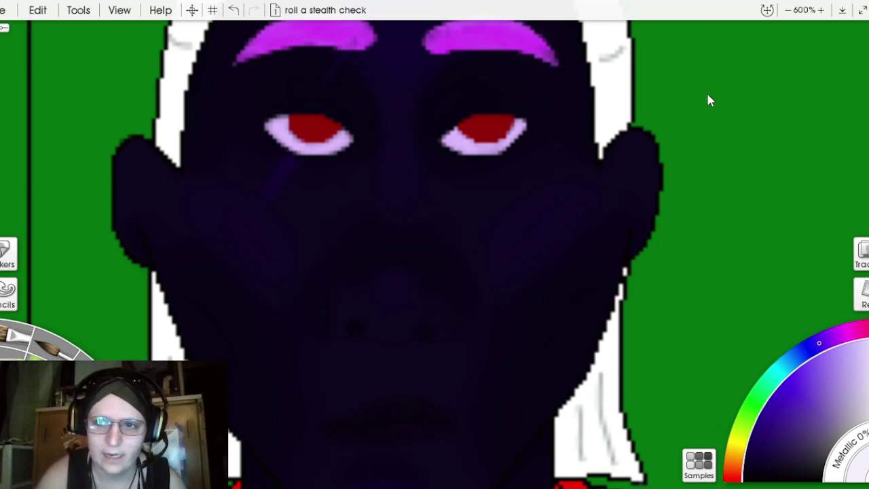
key("ctrl+plus")
key("ctrl+plus")
left_click_drag(698, 116, 788, 229)
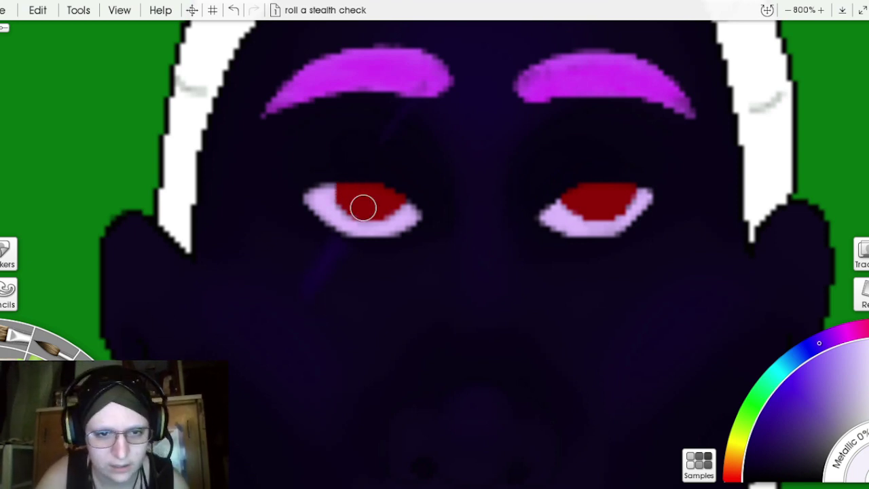
mouse_move(347, 196)
left_mouse_down()
mouse_move(365, 225)
mouse_move(349, 194)
mouse_move(360, 219)
left_mouse_up()
mouse_move(559, 201)
left_mouse_down()
mouse_move(596, 220)
mouse_move(573, 200)
mouse_move(602, 213)
left_mouse_up()
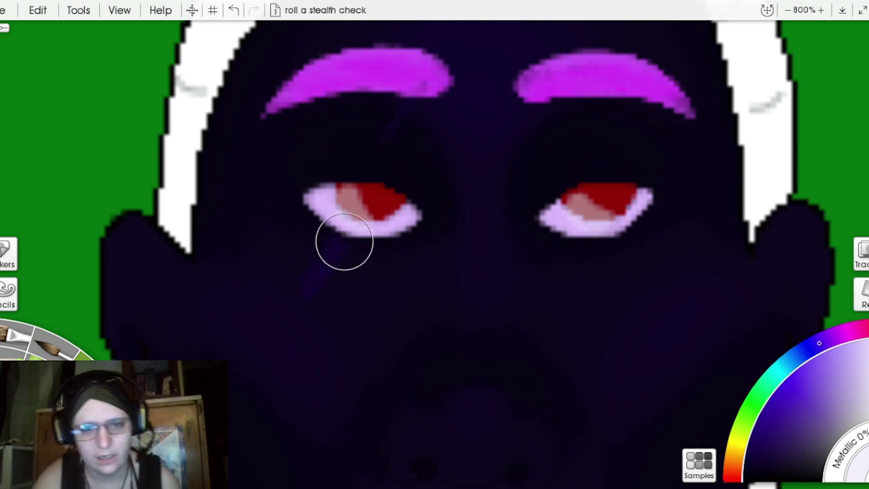
mouse_move(373, 211)
left_mouse_down()
mouse_move(347, 193)
mouse_move(363, 197)
left_mouse_up()
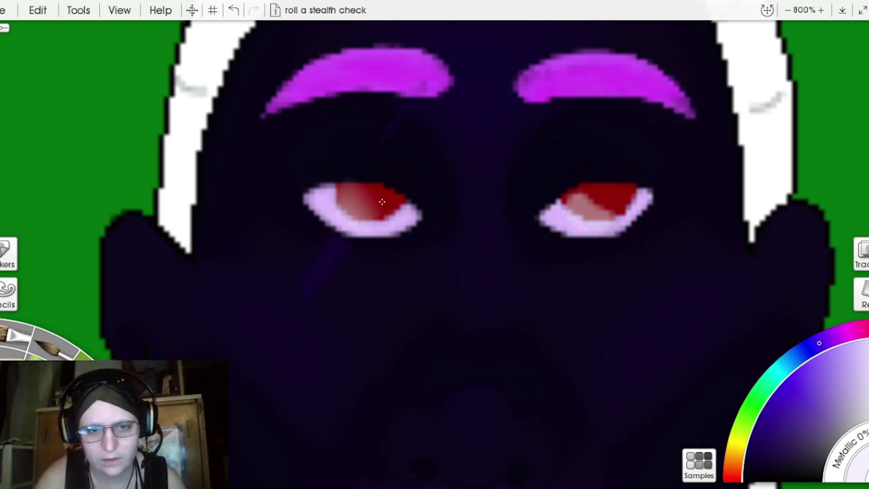
mouse_move(613, 224)
left_mouse_down()
mouse_move(581, 200)
mouse_move(591, 203)
mouse_move(578, 202)
mouse_move(588, 215)
mouse_move(570, 206)
mouse_move(609, 216)
mouse_move(592, 197)
left_mouse_up()
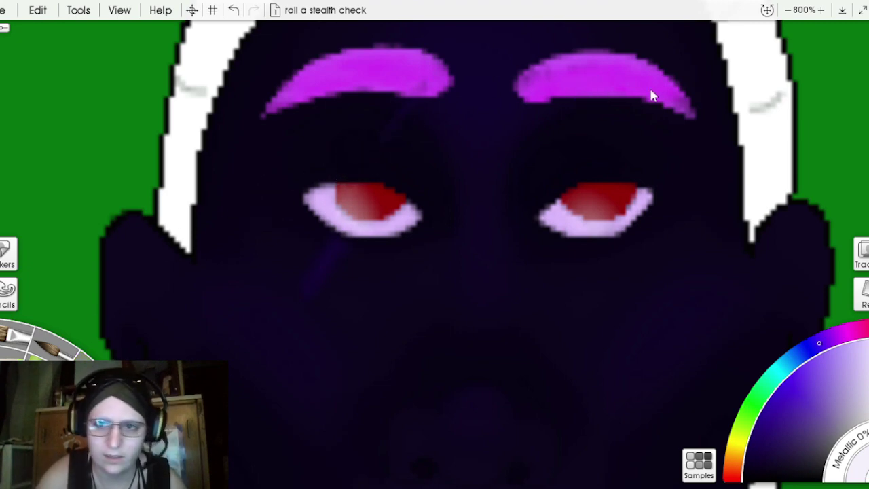
Step: Examine the eye highlights and skin shading across the whole figure and close up on the face
scroll(666, 83, "down", 2)
scroll(666, 90, "down", 3)
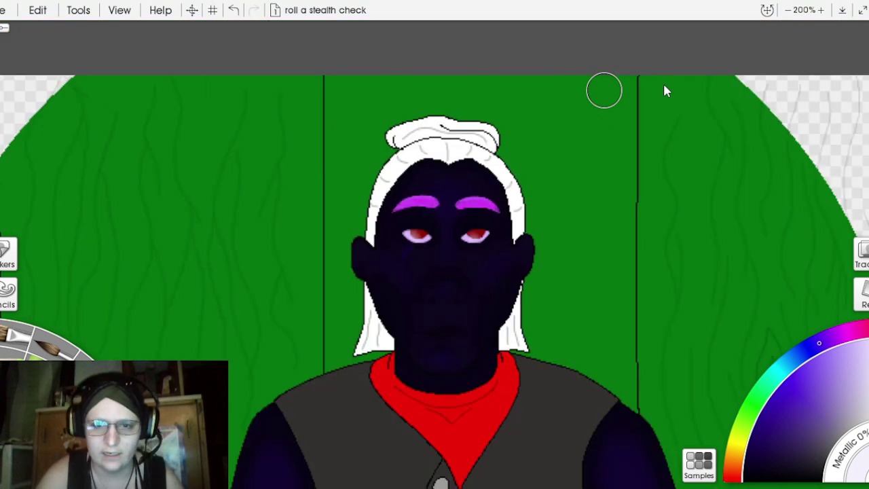
scroll(665, 90, "down", 1)
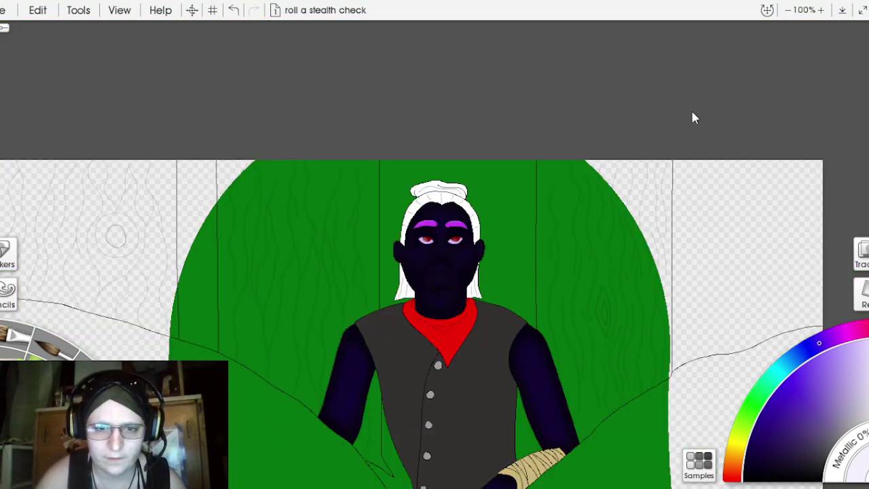
left_click_drag(693, 116, 675, 4)
scroll(706, 95, "up", 3)
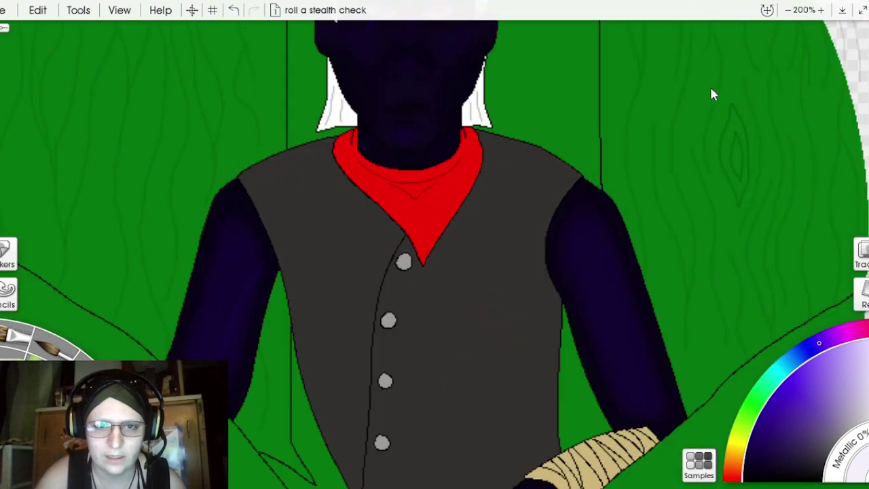
left_click_drag(692, 107, 757, 485)
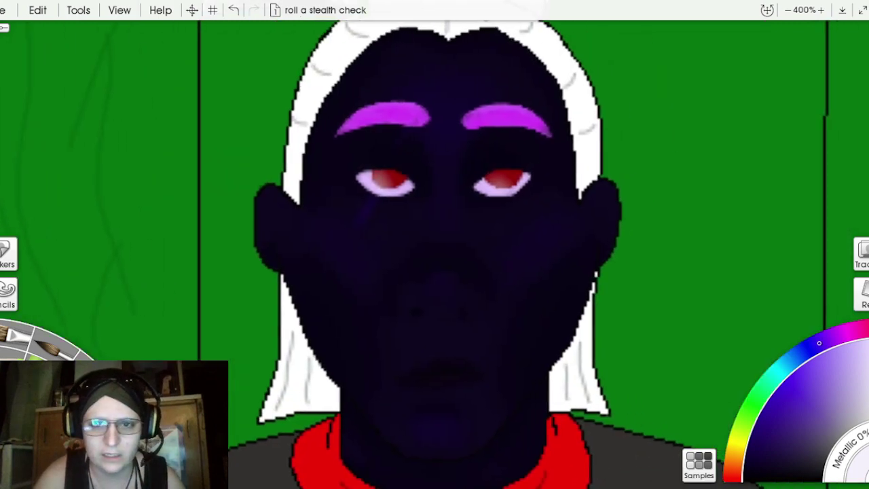
scroll(714, 87, "up", 1)
scroll(715, 92, "up", 1)
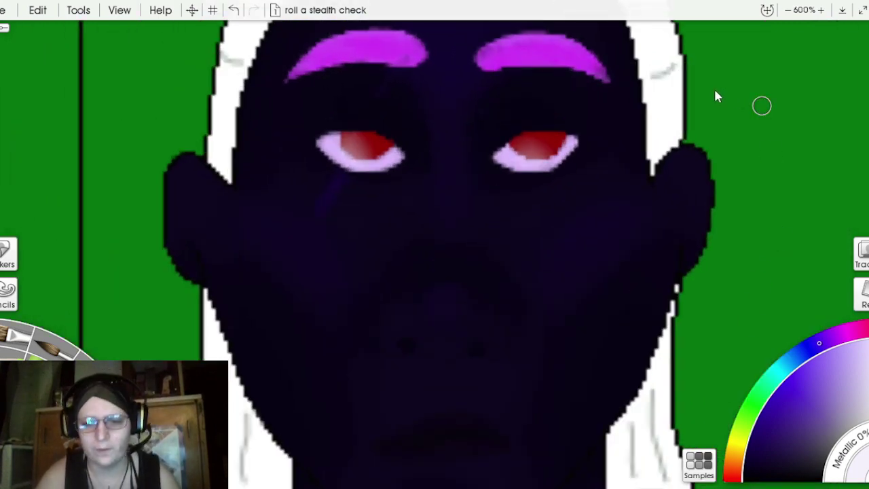
Step: Undo the last lip stroke and paint a subtle dark blue tone along the upper lip, blended into the skin
left_click_drag(692, 121, 631, 4)
left_click_drag(677, 114, 732, 61)
scroll(708, 91, "up", 1)
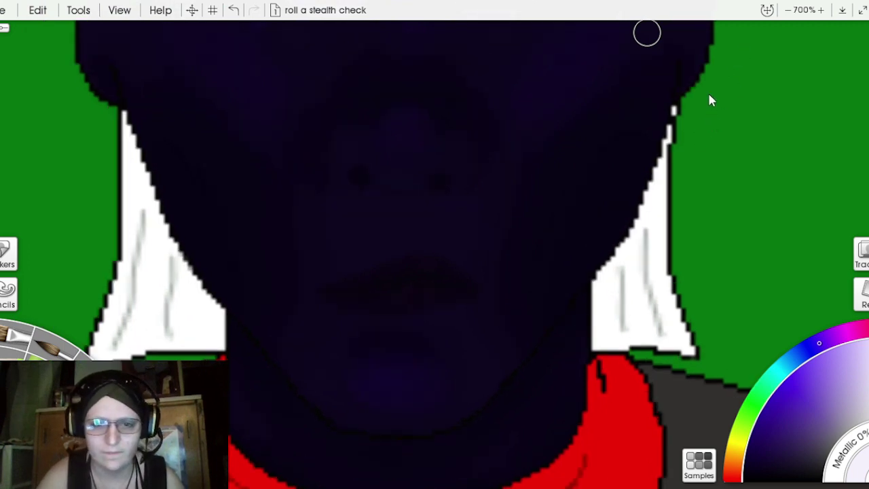
scroll(708, 91, "up", 1)
left_click_drag(693, 119, 718, 87)
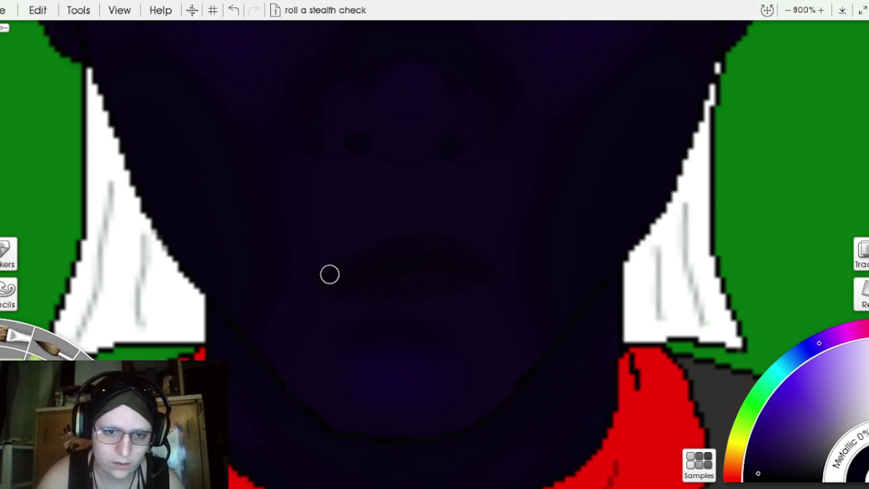
left_click(233, 10)
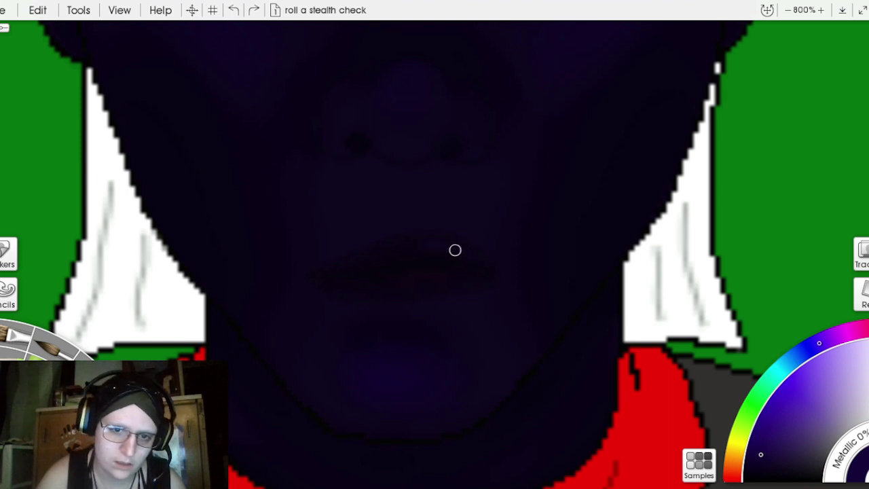
left_click_drag(475, 259, 423, 242)
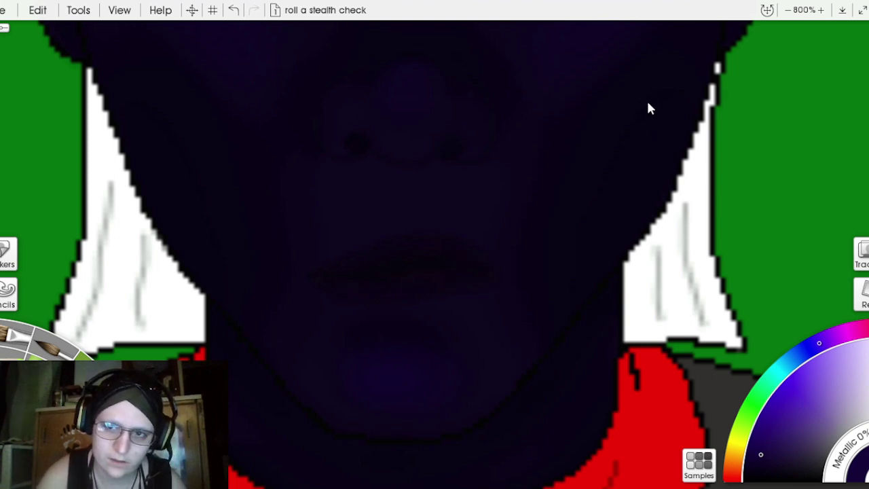
Step: Paint light grey shading along the underside of the white hair bun and above its fold line, redoing the first stroke
scroll(669, 88, "down", 6)
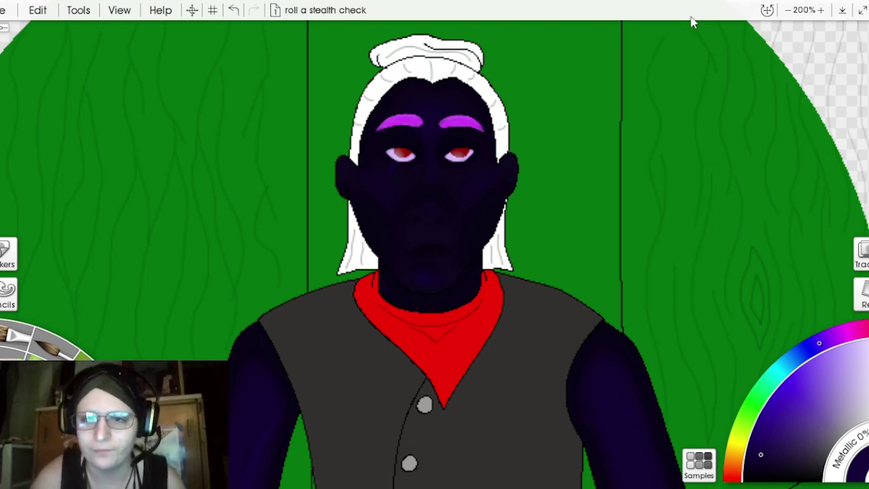
scroll(715, 99, "up", 2)
scroll(715, 93, "up", 1)
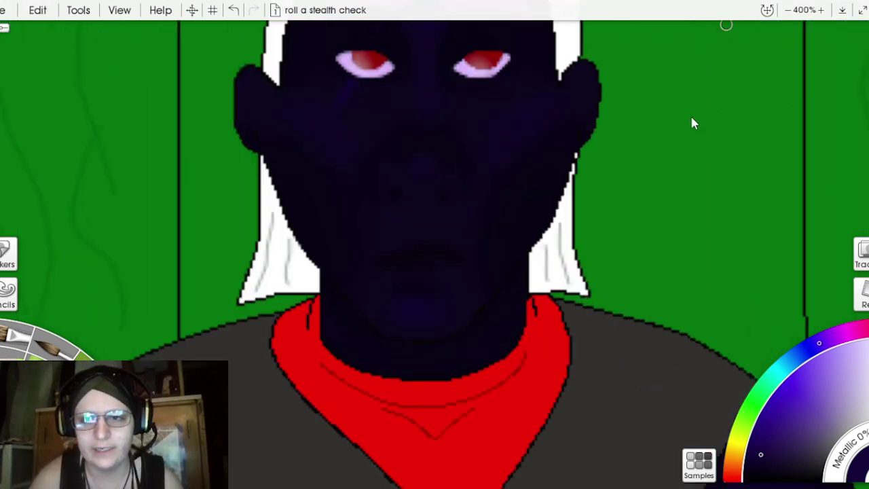
left_click_drag(690, 114, 688, 305)
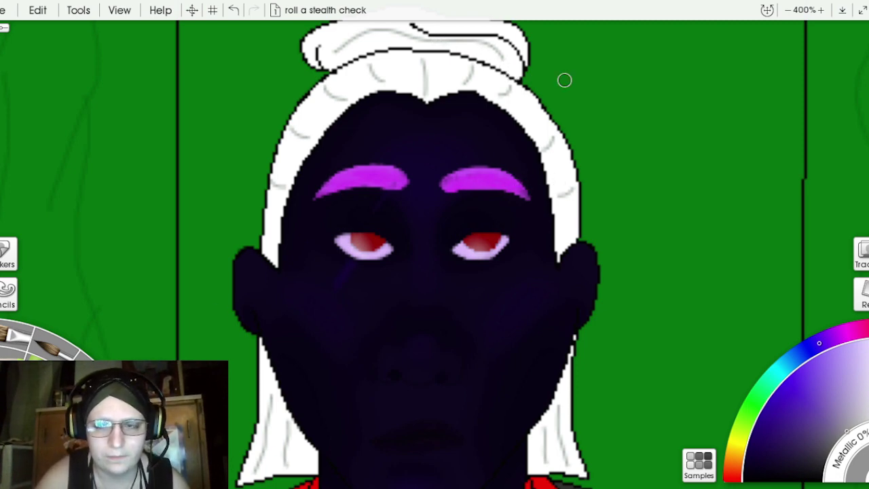
scroll(689, 157, "up", 1)
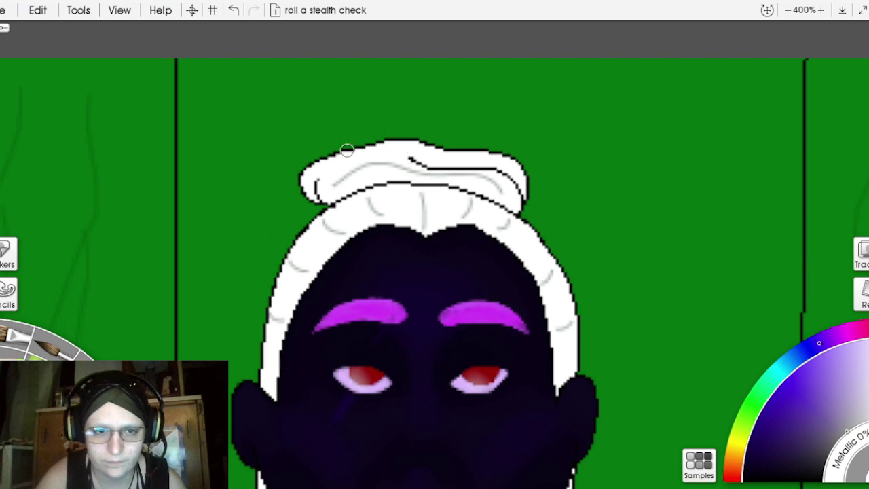
left_click_drag(328, 199, 380, 179)
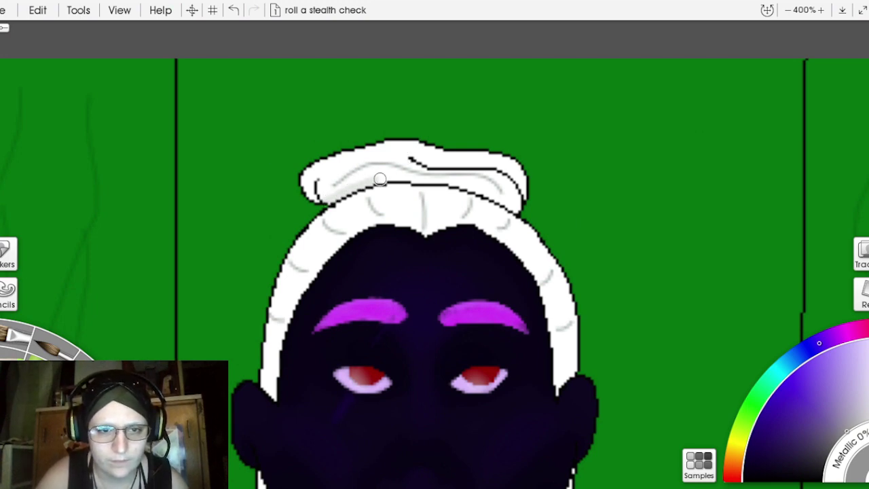
left_click(233, 9)
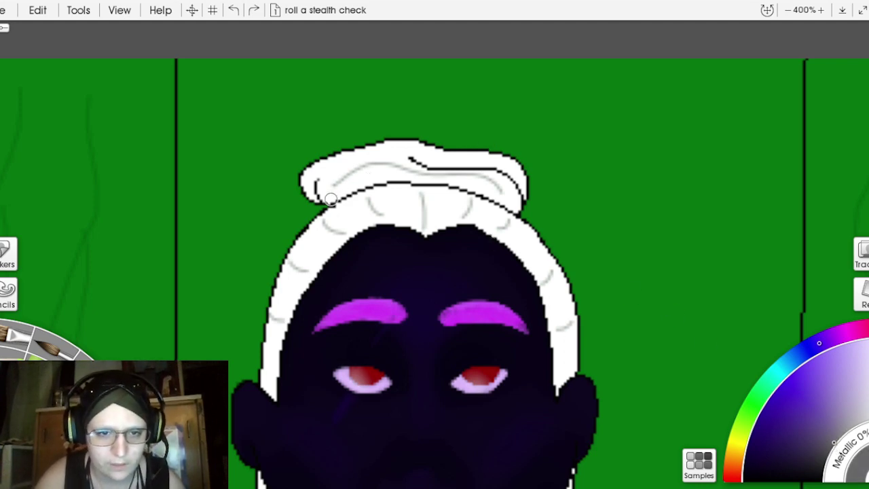
mouse_move(330, 199)
left_mouse_down()
mouse_move(391, 174)
mouse_move(406, 175)
mouse_move(362, 182)
mouse_move(428, 177)
mouse_move(510, 199)
left_mouse_up()
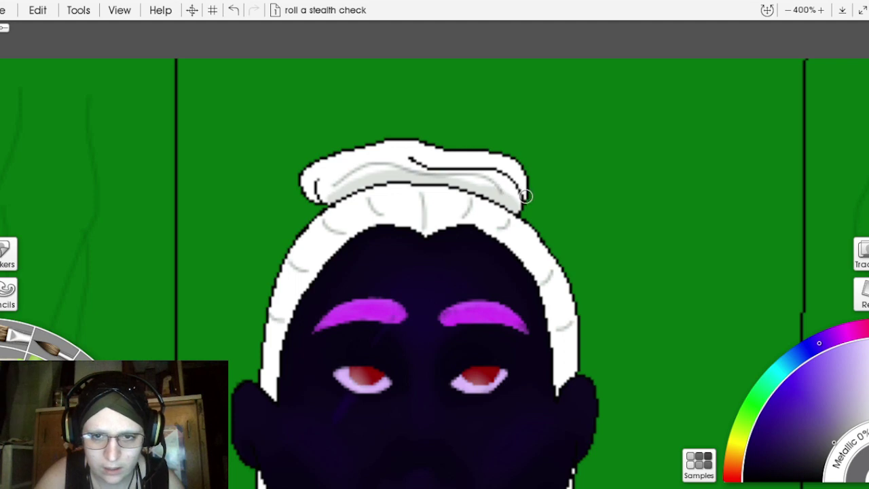
mouse_move(526, 196)
left_mouse_down()
mouse_move(495, 164)
mouse_move(442, 161)
left_mouse_up()
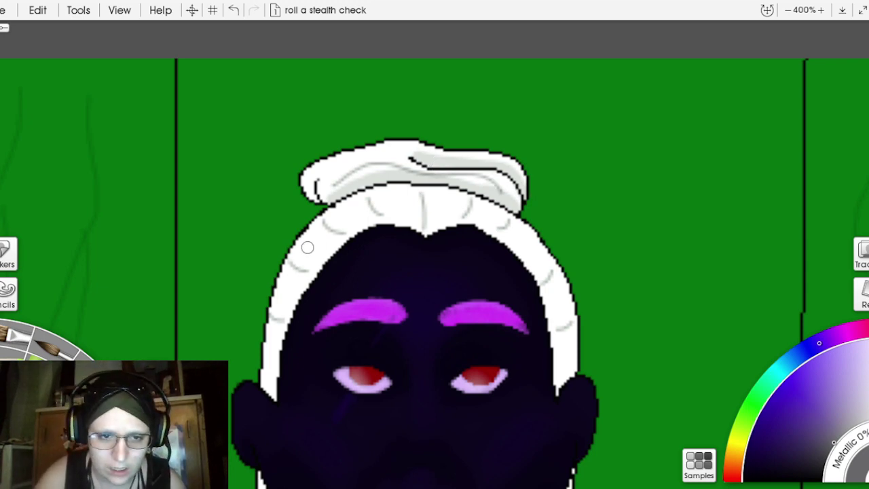
Step: Add light grey shading to the white hair just above both ears
scroll(708, 114, "down", 3)
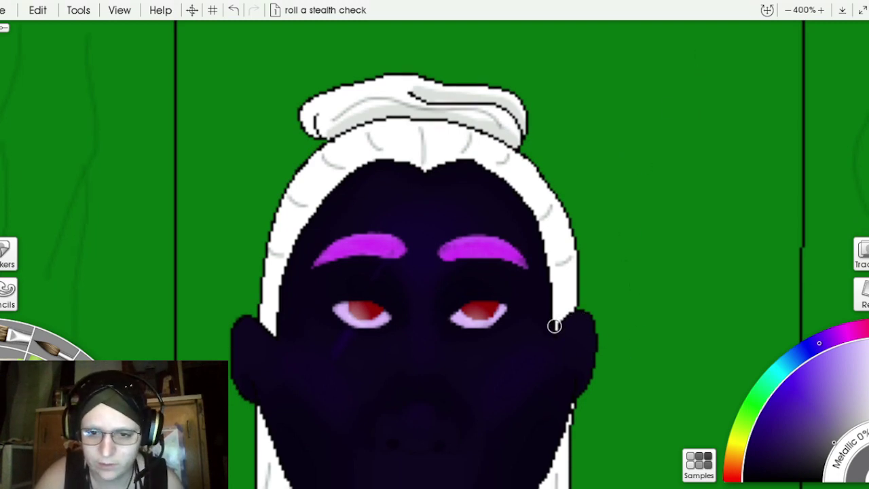
mouse_move(555, 326)
left_mouse_down()
mouse_move(574, 299)
mouse_move(551, 316)
mouse_move(573, 289)
left_mouse_up()
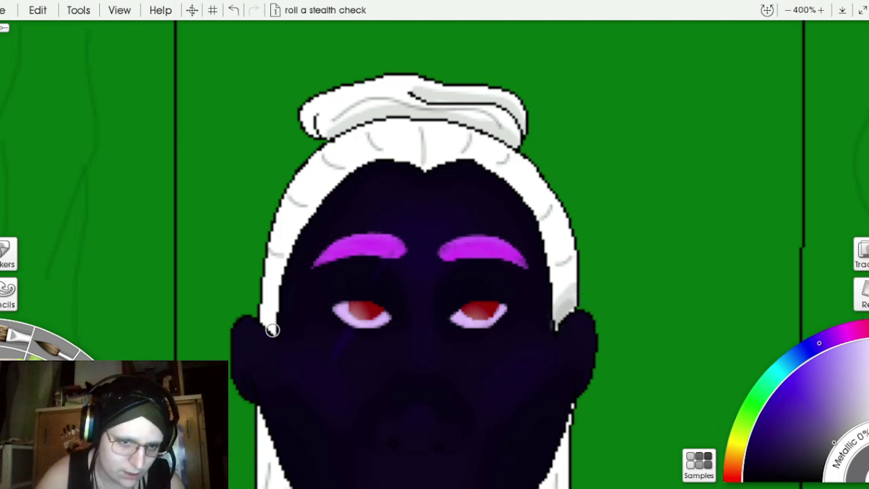
mouse_move(272, 328)
left_mouse_down()
mouse_move(264, 309)
mouse_move(274, 323)
left_mouse_up()
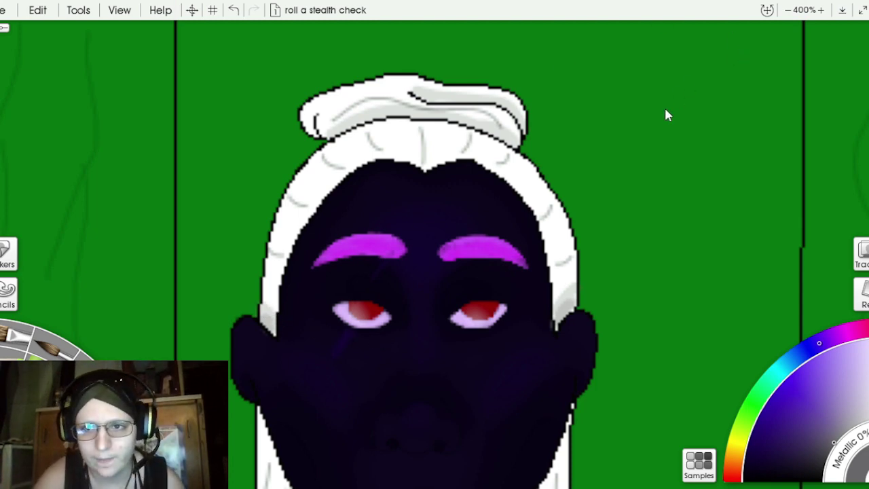
Step: Shade the hair hanging below both ears in light grey, blend it smoothly and clear the grey spilling onto the green background
left_click_drag(683, 122, 715, 6)
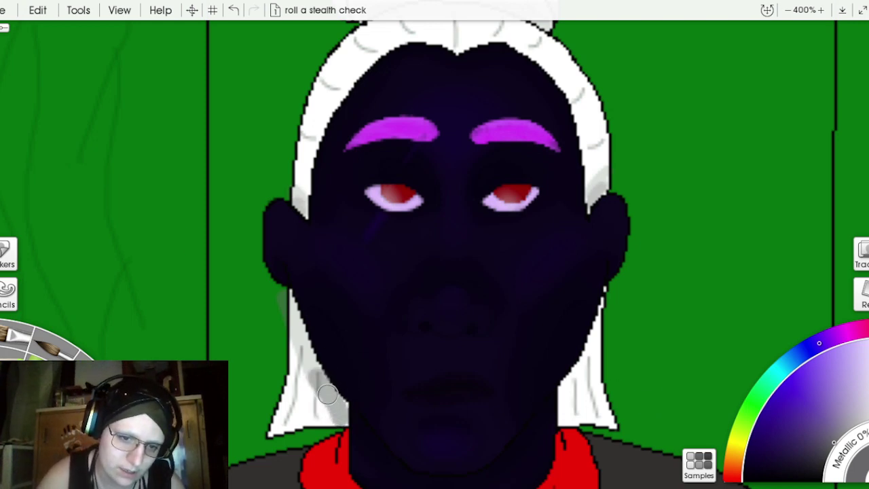
mouse_move(306, 360)
left_mouse_down()
mouse_move(286, 300)
mouse_move(328, 419)
mouse_move(294, 350)
left_mouse_up()
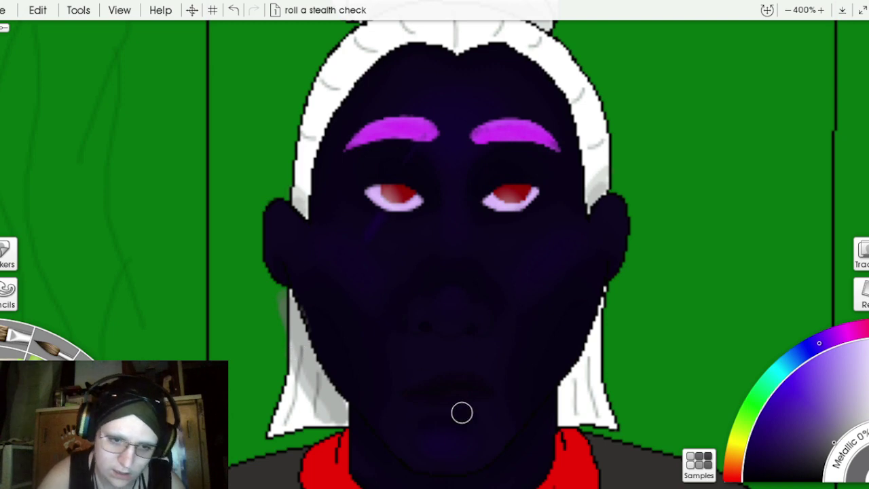
mouse_move(566, 419)
left_mouse_down()
mouse_move(595, 352)
mouse_move(611, 295)
mouse_move(576, 419)
mouse_move(592, 358)
left_mouse_up()
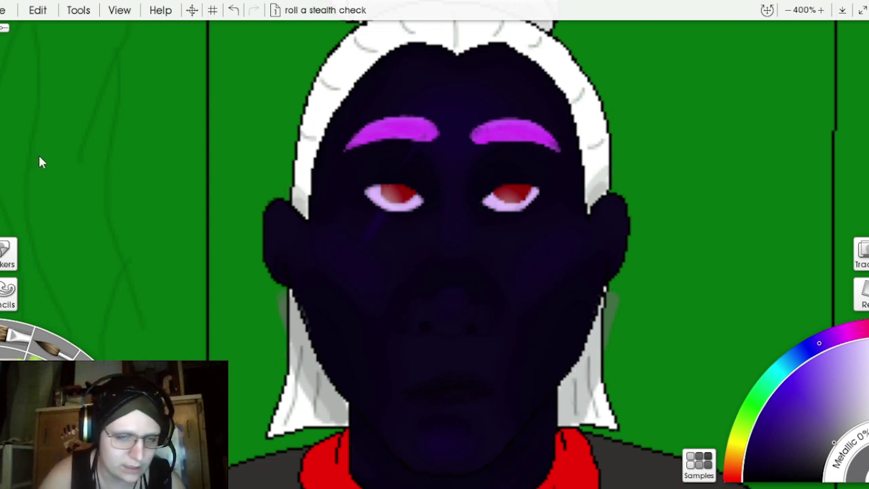
mouse_move(344, 411)
left_mouse_down()
mouse_move(350, 426)
mouse_move(332, 397)
left_mouse_up()
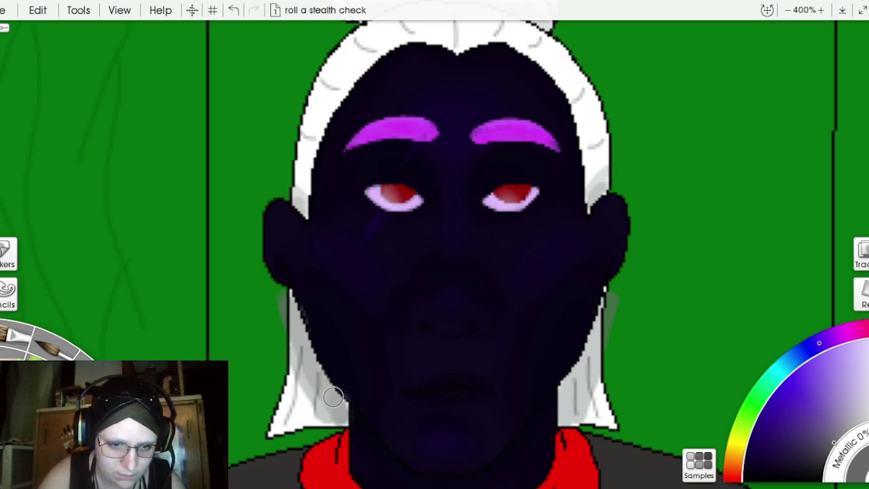
left_click(233, 9)
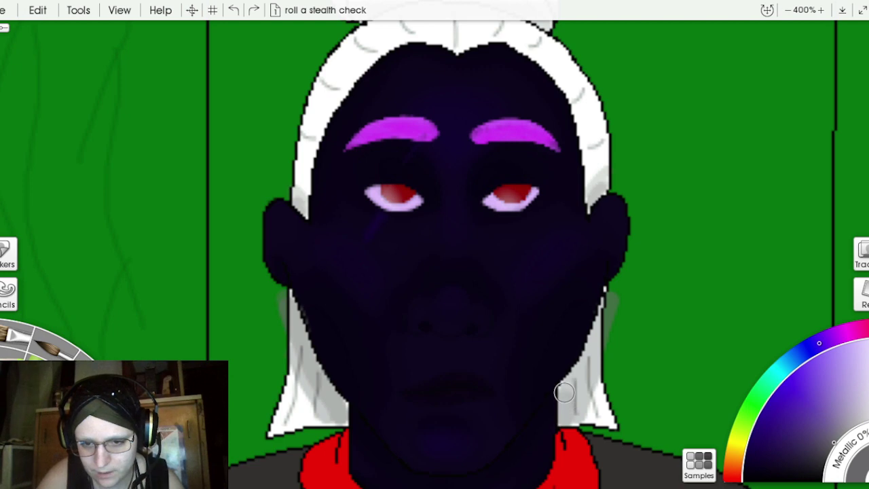
left_click_drag(576, 374, 614, 284)
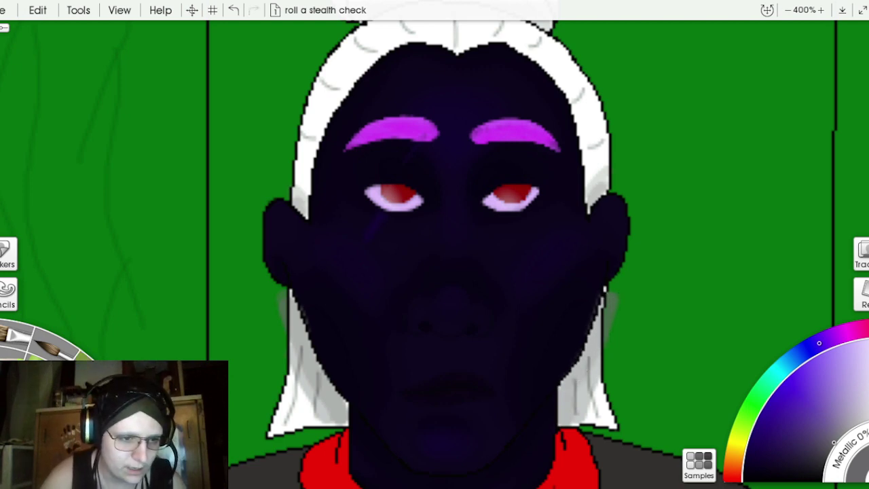
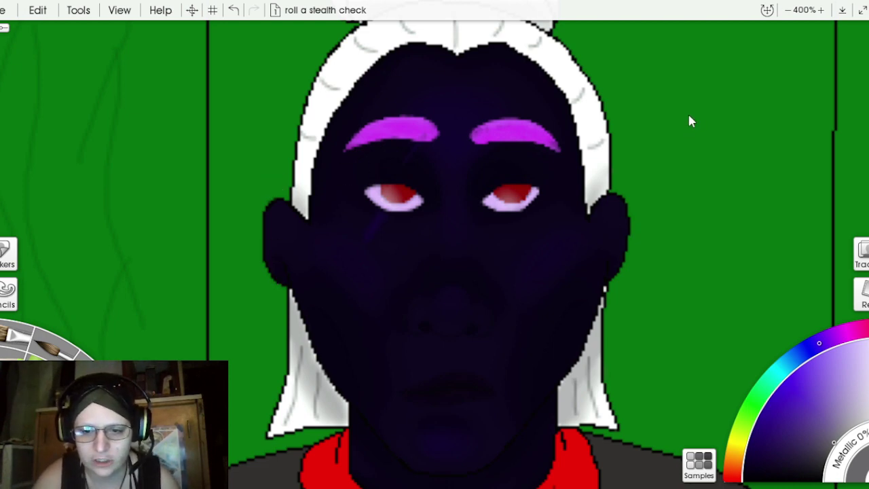
Step: Blend the grey shading on the hair bun into a soft gradient along its underside and fold
left_click_drag(689, 116, 654, 411)
scroll(719, 82, "up", 4)
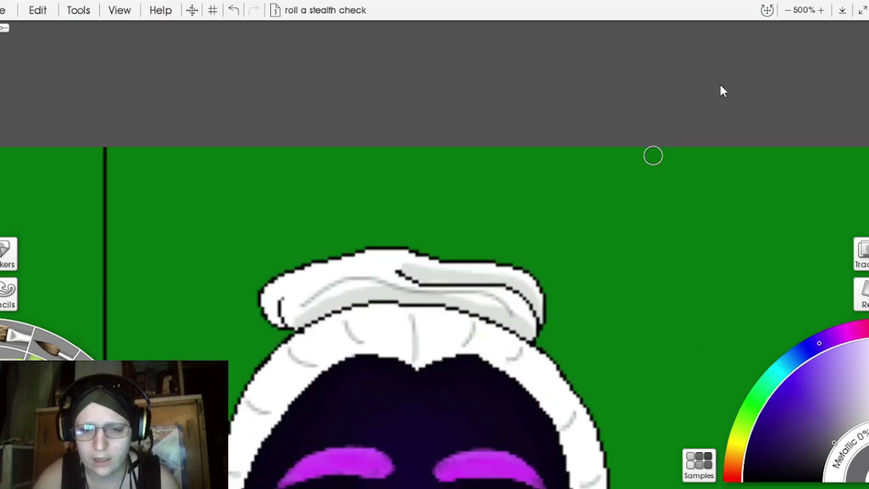
scroll(693, 108, "down", 1)
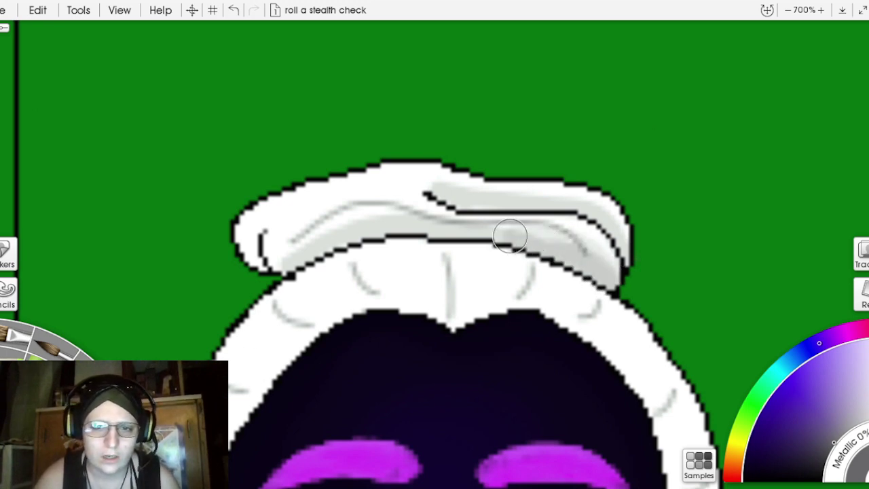
mouse_move(423, 214)
left_mouse_down()
mouse_move(328, 226)
mouse_move(278, 259)
mouse_move(475, 195)
mouse_move(433, 183)
mouse_move(592, 202)
mouse_move(608, 210)
mouse_move(624, 256)
left_mouse_up()
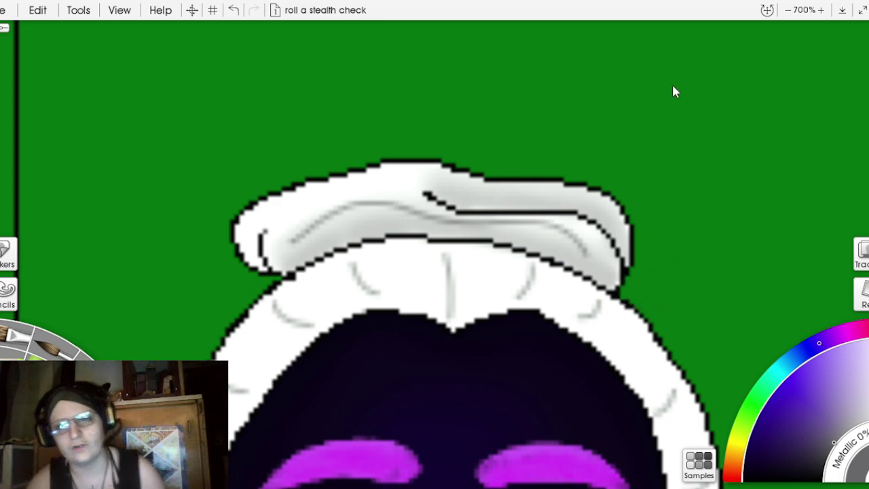
Step: Shade the lower and upper edges of the beige wrist wrap in darker tan, redoing the first stroke
key("ctrl+0")
key("ctrl+minus")
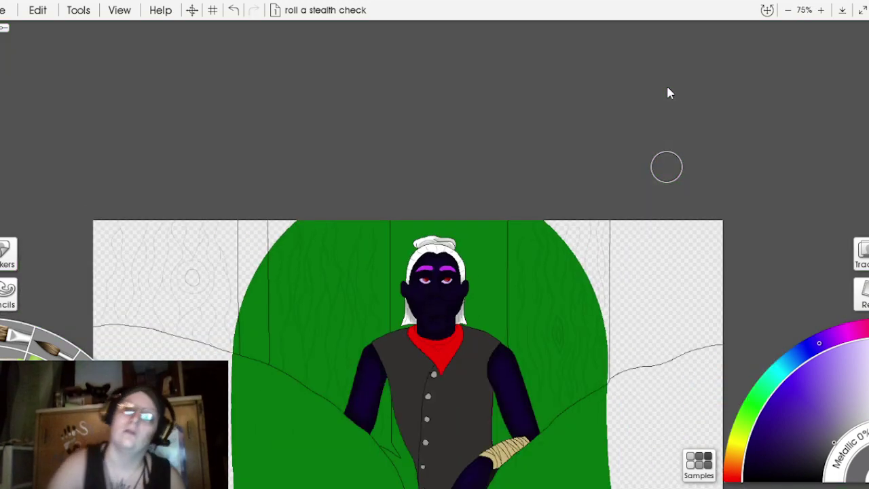
left_click_drag(689, 123, 712, 21)
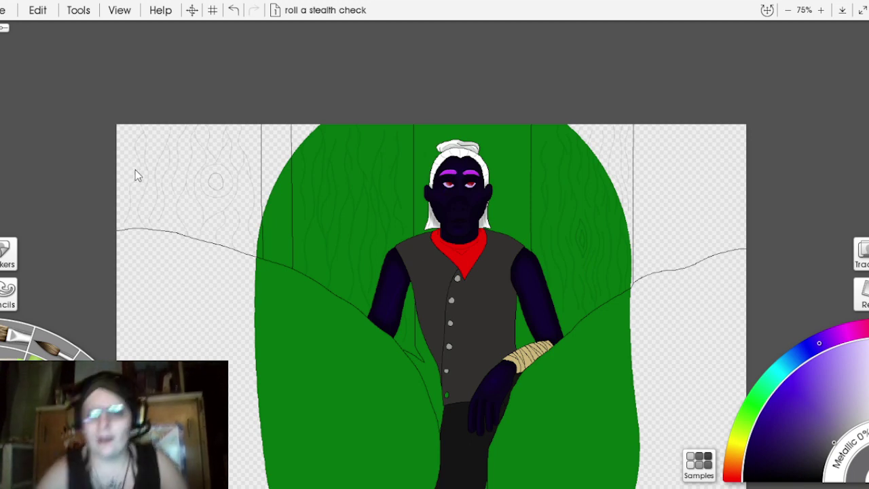
left_click_drag(714, 125, 648, 87)
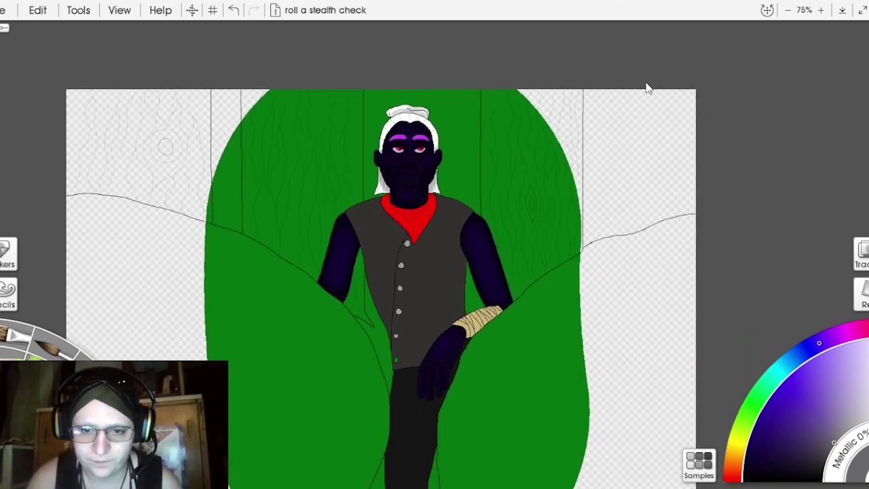
scroll(718, 88, "up", 5)
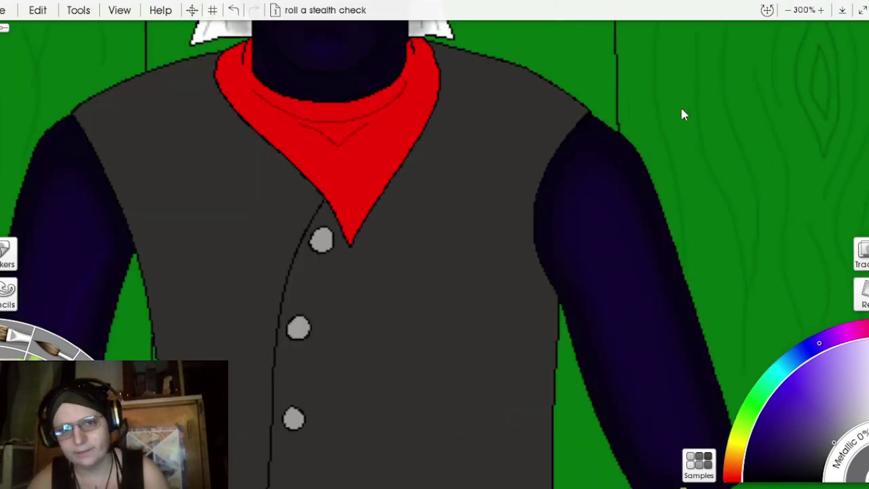
left_click_drag(681, 116, 556, 5)
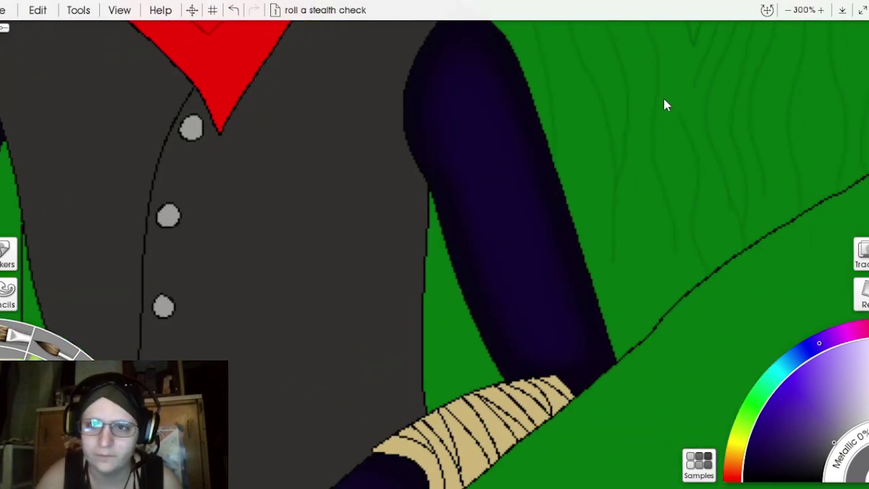
scroll(692, 123, "down", 3)
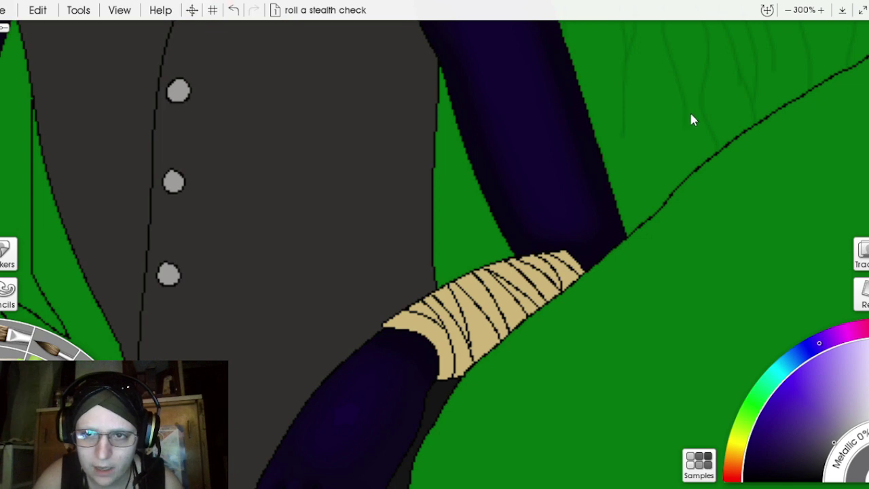
left_click_drag(693, 121, 694, 75)
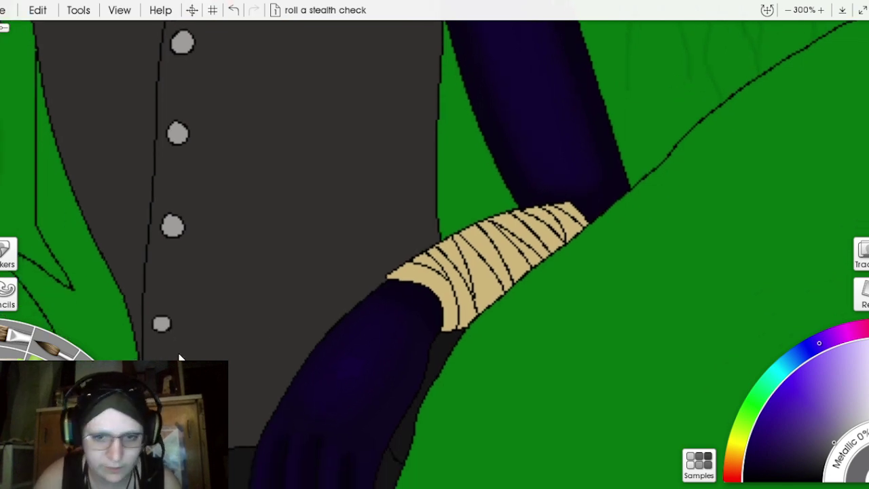
left_click(487, 272, "alt")
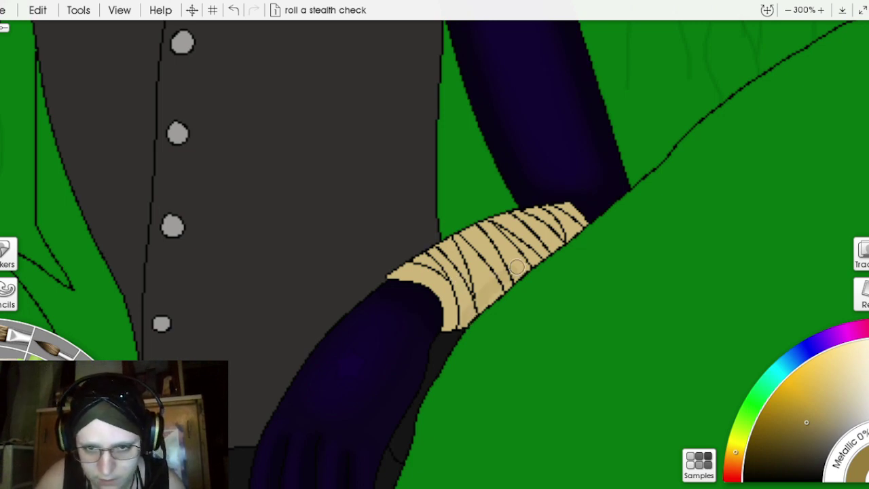
left_click(233, 9)
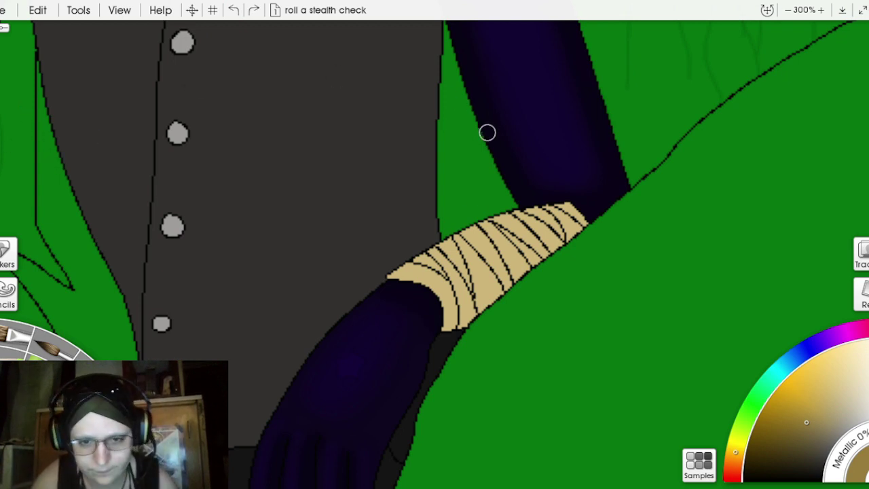
mouse_move(467, 325)
left_mouse_down()
mouse_move(581, 229)
mouse_move(465, 321)
mouse_move(535, 253)
mouse_move(584, 225)
mouse_move(446, 324)
mouse_move(460, 323)
left_mouse_up()
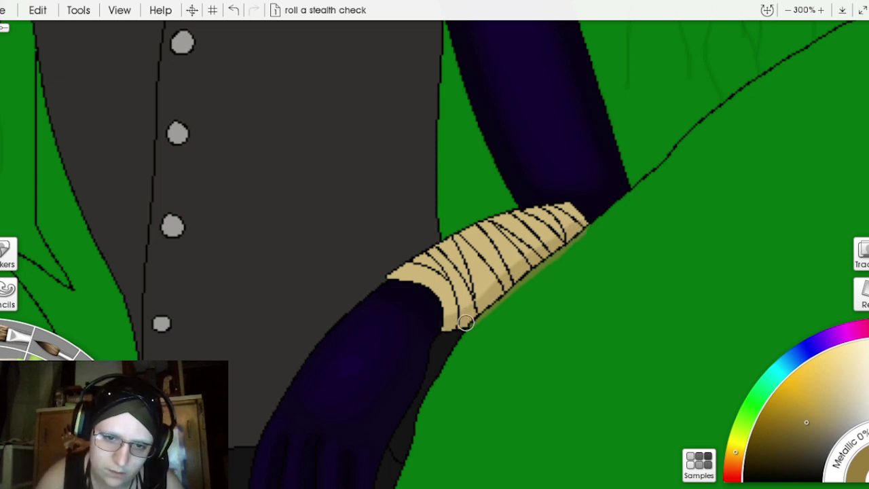
mouse_move(393, 272)
left_mouse_down()
mouse_move(503, 221)
mouse_move(566, 207)
mouse_move(491, 224)
mouse_move(401, 273)
left_mouse_up()
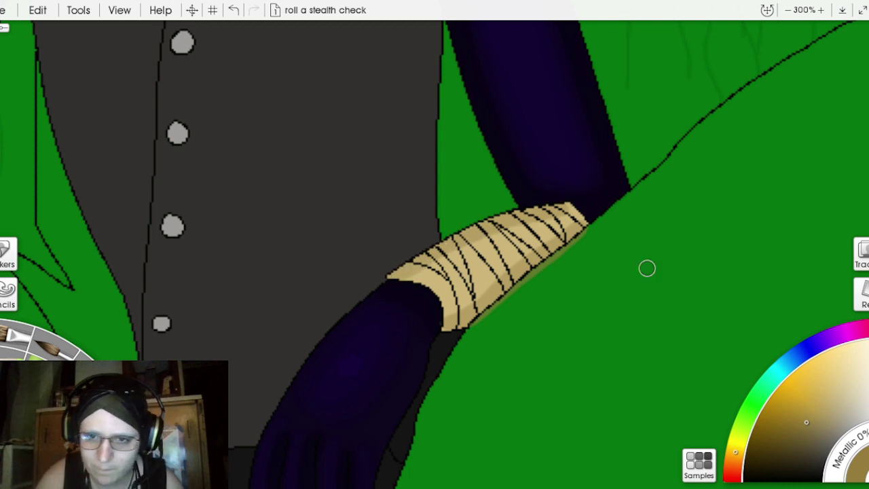
Step: Highlight the middle of the wrist wrap in pale cream, blend its shading smoothly and clear the tan spilling onto the green
left_click(836, 405)
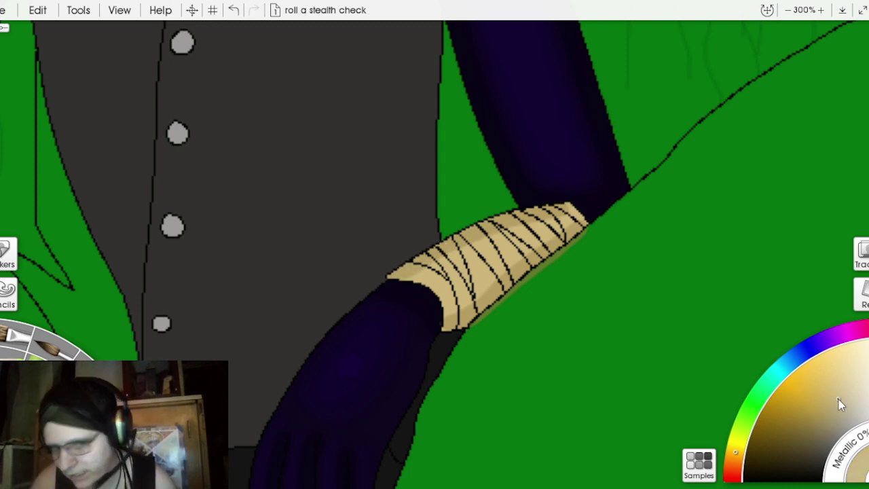
left_click_drag(840, 398, 854, 392)
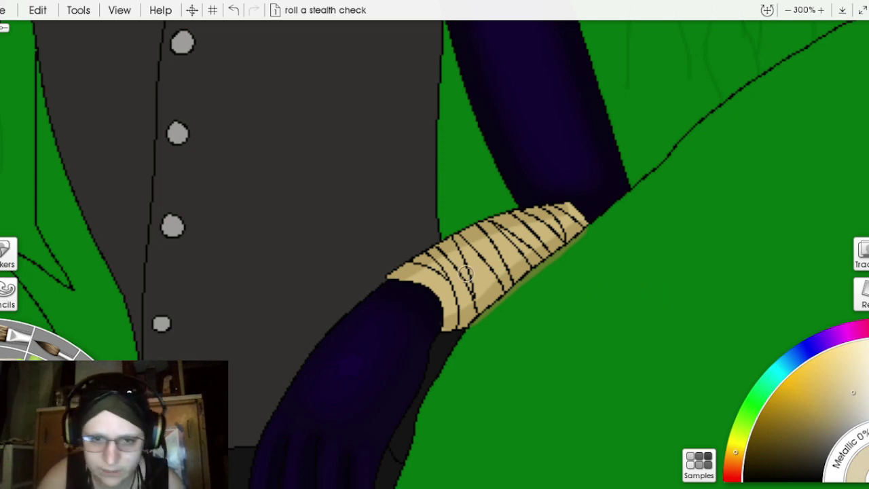
mouse_move(467, 274)
left_mouse_down()
mouse_move(438, 276)
mouse_move(551, 227)
mouse_move(468, 292)
mouse_move(436, 275)
mouse_move(551, 226)
left_mouse_up()
left_click_drag(496, 256, 464, 279)
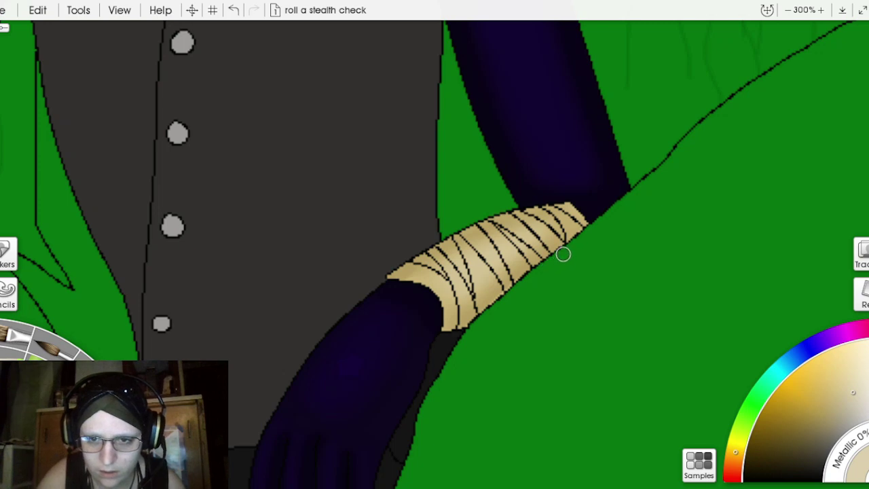
Step: Shade both long edges of the black trouser leg in a darker black
key("ctrl+minus")
key("ctrl+minus")
key("ctrl+minus")
key("ctrl+minus")
key("ctrl+minus")
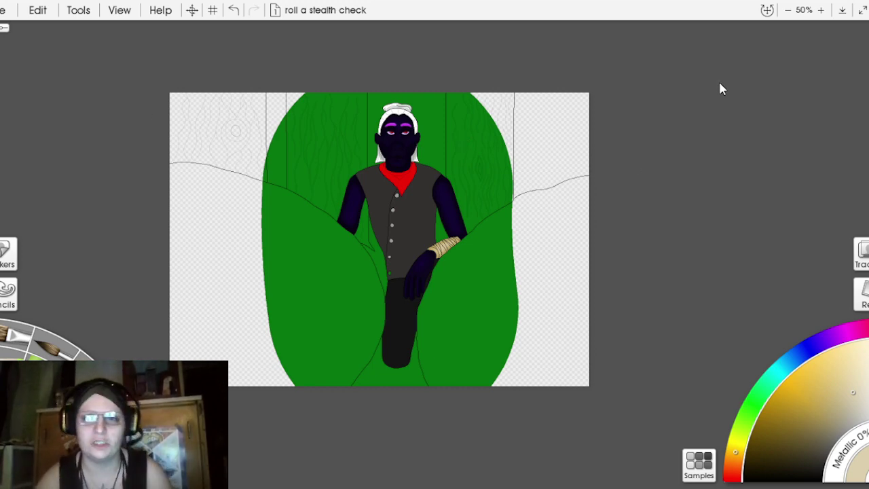
left_click_drag(694, 110, 707, 84)
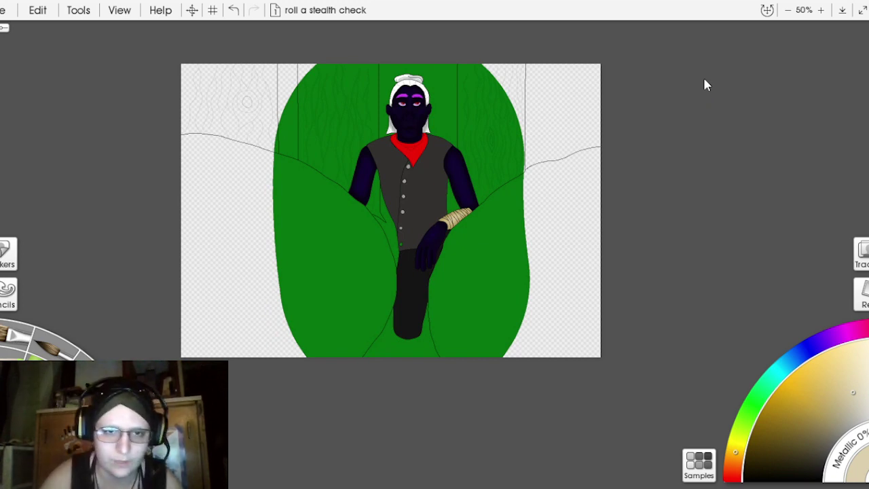
scroll(711, 97, "up", 4)
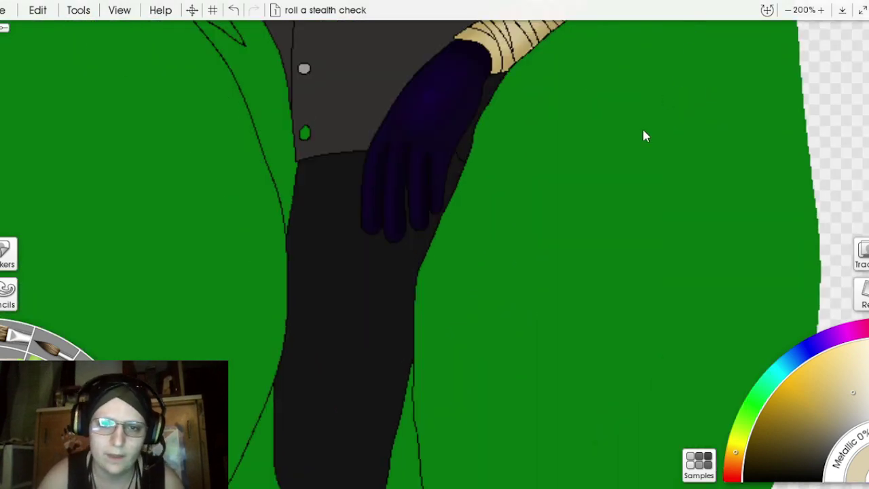
left_click_drag(706, 119, 710, 80)
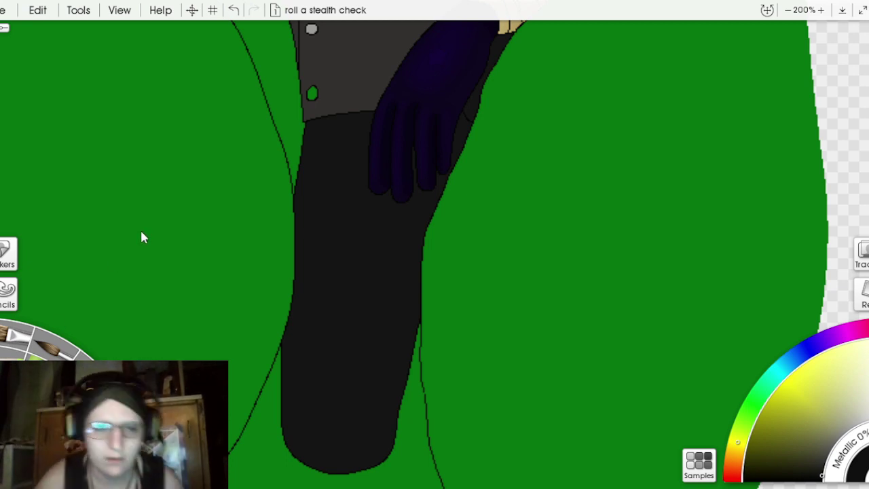
mouse_move(281, 432)
left_mouse_down()
mouse_move(277, 444)
mouse_move(319, 158)
left_mouse_up()
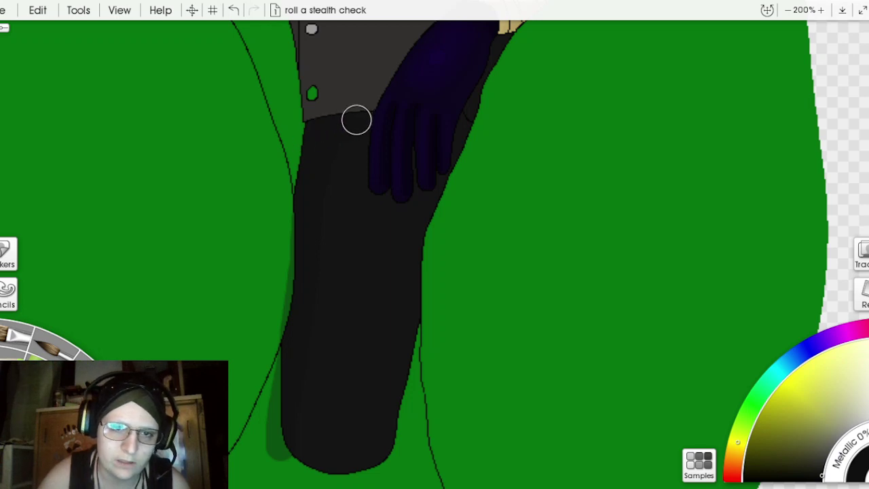
mouse_move(404, 123)
left_mouse_down()
mouse_move(463, 137)
mouse_move(450, 121)
mouse_move(460, 132)
mouse_move(417, 237)
mouse_move(388, 464)
left_mouse_up()
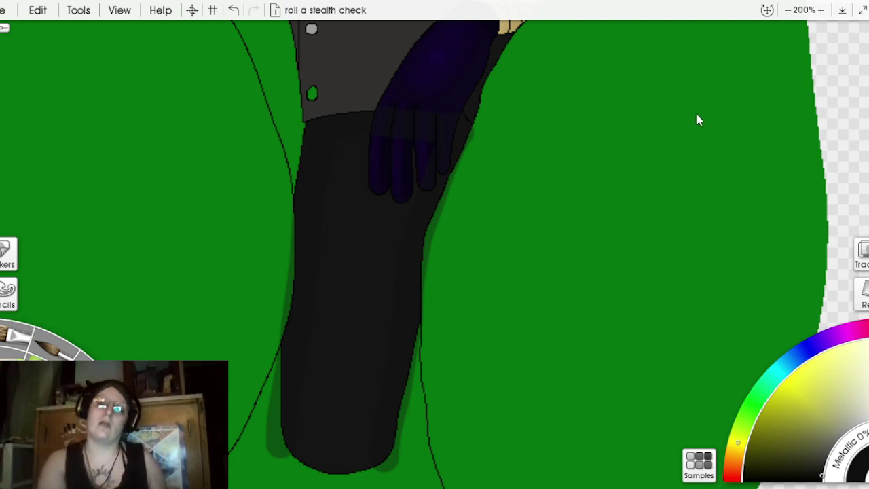
Step: Deepen the black shading on the trousers beside the hand, along the leg's outline and around the fingers, redoing one stroke
scroll(699, 120, "up", 5)
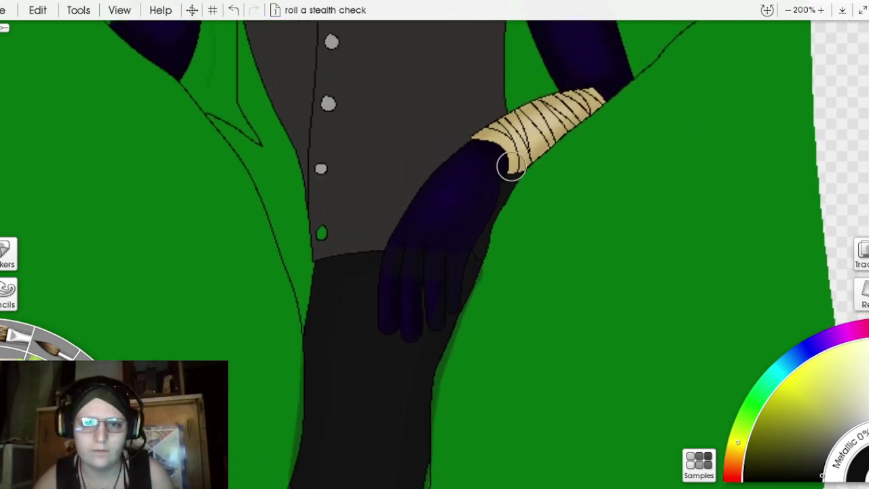
left_click_drag(501, 184, 482, 261)
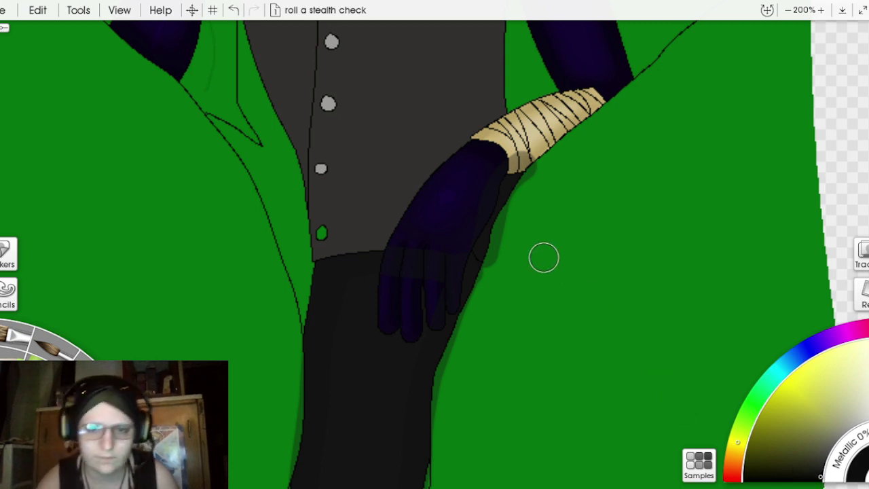
left_click_drag(513, 170, 435, 381)
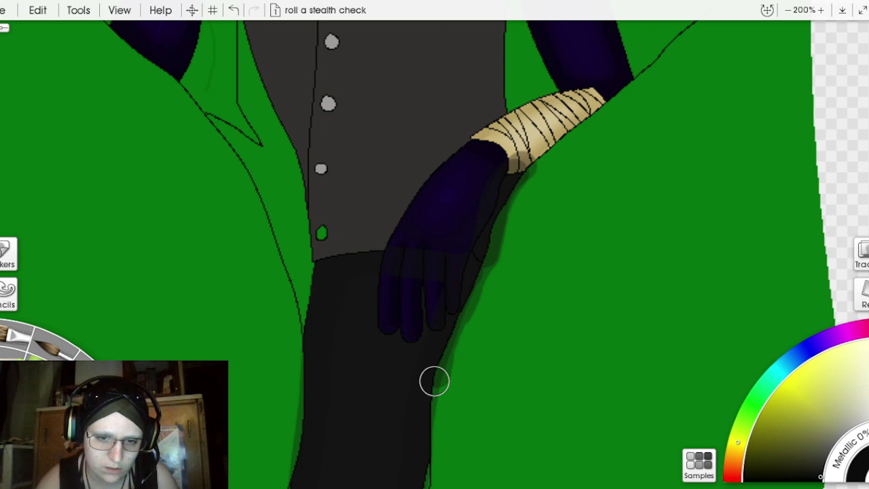
left_click(233, 9)
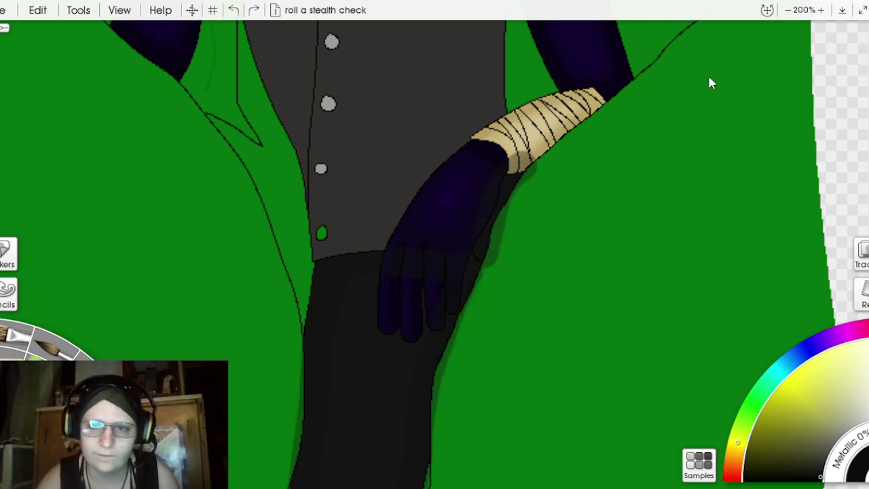
scroll(708, 73, "down", 3)
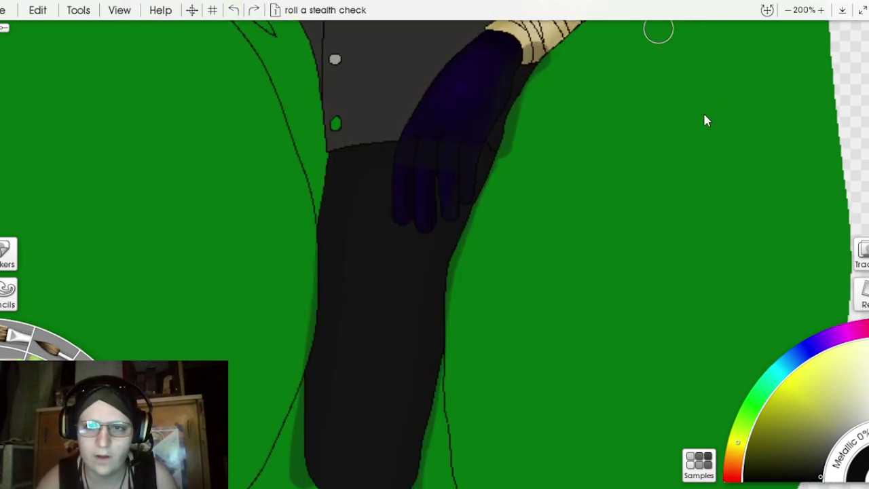
scroll(699, 95, "down", 1)
scroll(703, 75, "up", 1)
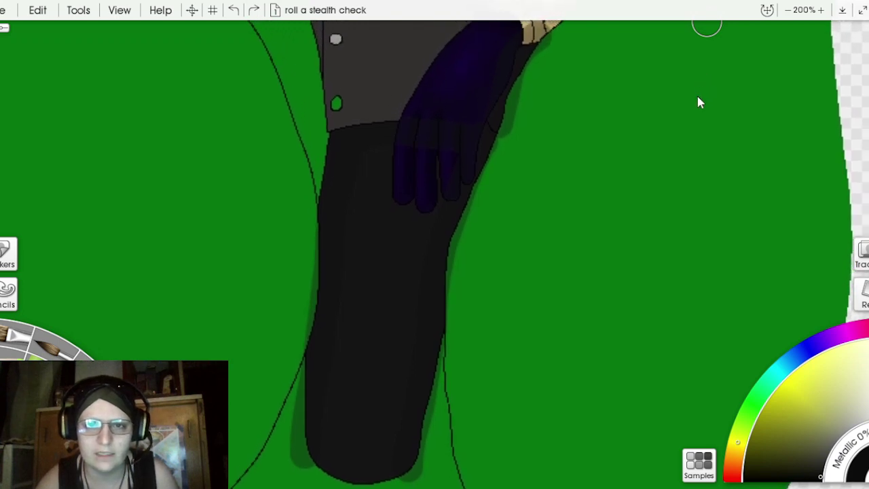
mouse_move(537, 57)
left_mouse_down()
mouse_move(511, 87)
mouse_move(444, 252)
mouse_move(395, 465)
mouse_move(377, 475)
mouse_move(327, 473)
mouse_move(307, 445)
mouse_move(305, 412)
mouse_move(331, 178)
mouse_move(344, 139)
mouse_move(402, 121)
mouse_move(456, 126)
mouse_move(478, 131)
mouse_move(503, 156)
left_mouse_up()
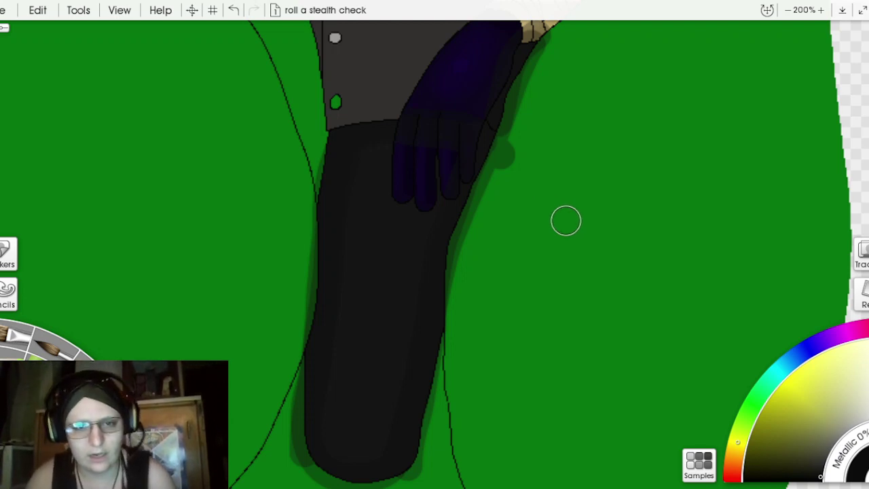
mouse_move(398, 188)
left_mouse_down()
mouse_move(425, 214)
mouse_move(439, 210)
mouse_move(447, 189)
mouse_move(441, 160)
mouse_move(428, 207)
left_mouse_up()
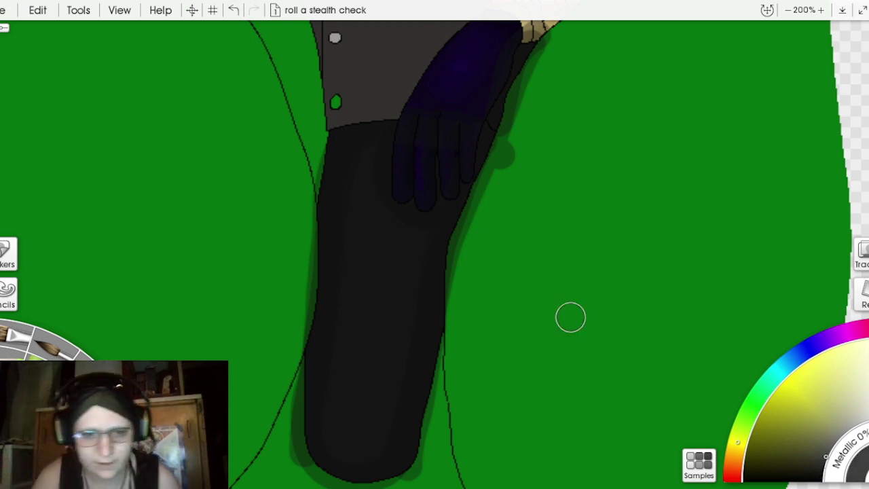
Step: Highlight the middle of the trouser leg in dark grey, replacing the too-light first stroke, and blend it softly into the shading
left_click_drag(371, 248, 363, 368)
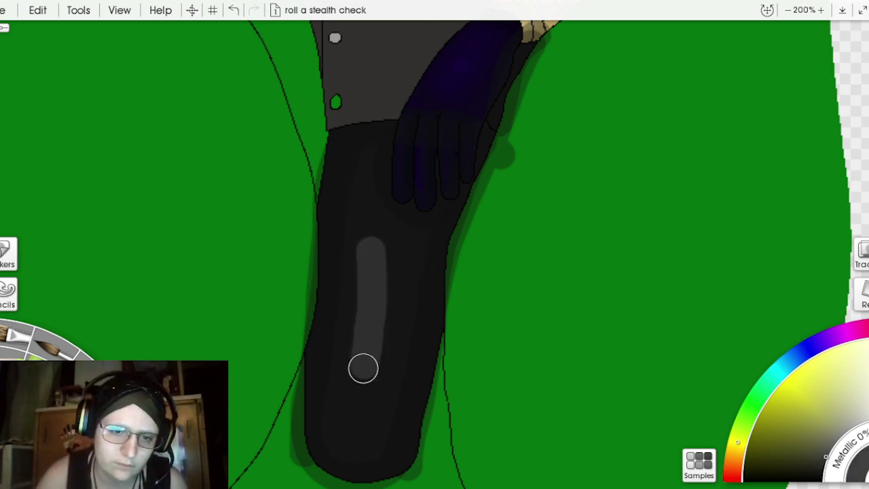
left_click(233, 10)
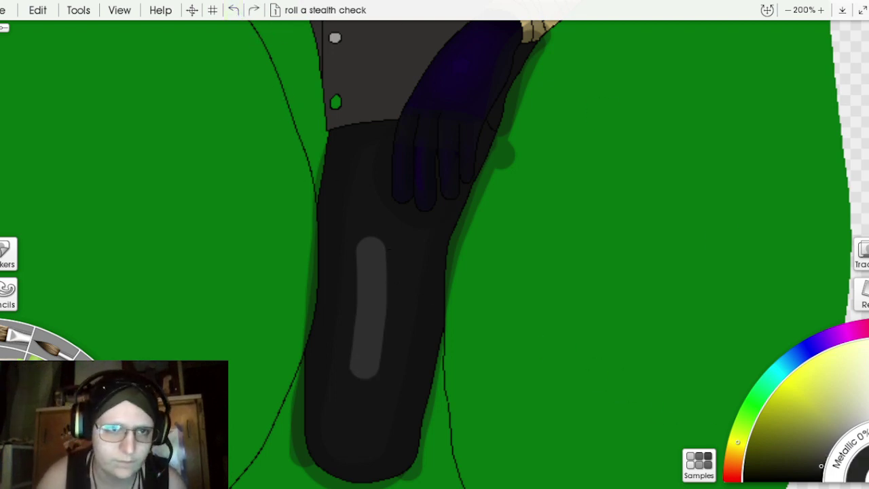
left_click(235, 13)
mouse_move(362, 249)
left_mouse_down()
mouse_move(351, 410)
mouse_move(359, 421)
mouse_move(380, 380)
mouse_move(394, 258)
mouse_move(369, 222)
mouse_move(370, 260)
mouse_move(364, 218)
left_mouse_up()
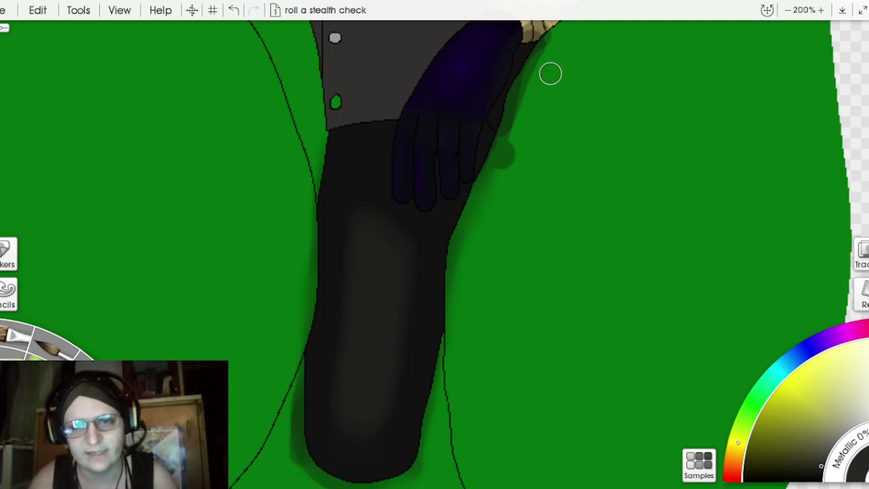
Step: Erase the black shading spilling onto the green beside the hand and over the back of the hand near the wrist wrap
key("ctrl+equal")
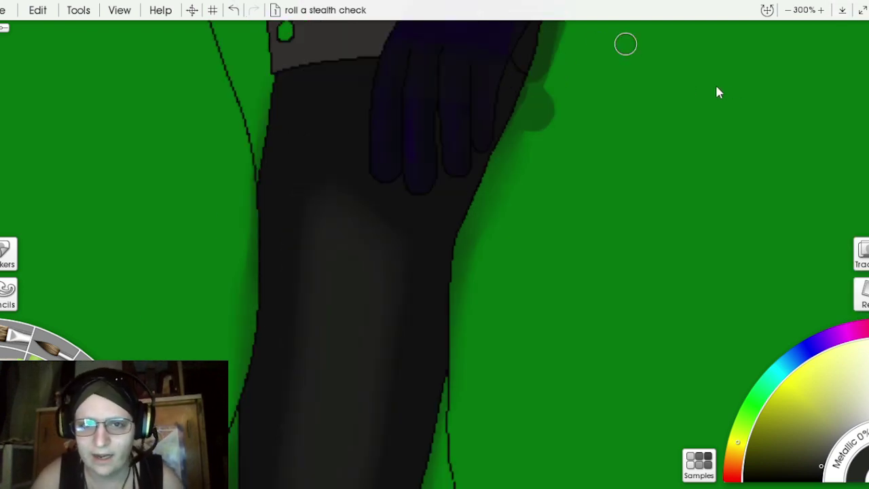
key("ctrl+equal")
mouse_move(695, 119)
left_mouse_down()
mouse_move(676, 315)
mouse_move(607, 288)
mouse_move(502, 405)
left_mouse_up()
mouse_move(396, 331)
left_mouse_down()
mouse_move(388, 315)
mouse_move(416, 228)
mouse_move(407, 237)
mouse_move(417, 277)
mouse_move(390, 322)
mouse_move(441, 194)
mouse_move(415, 223)
mouse_move(506, 95)
mouse_move(473, 107)
mouse_move(454, 103)
mouse_move(466, 97)
mouse_move(458, 97)
mouse_move(413, 108)
mouse_move(455, 102)
mouse_move(451, 87)
mouse_move(404, 101)
left_mouse_up()
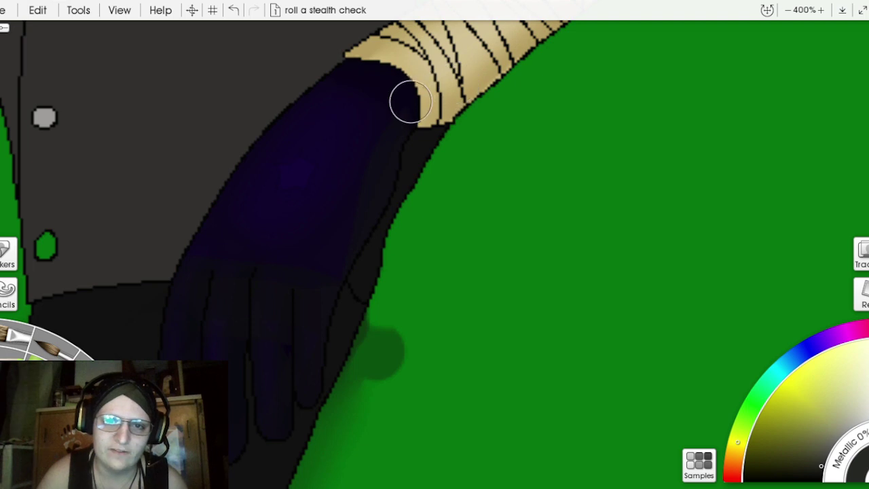
mouse_move(326, 197)
left_mouse_down()
mouse_move(400, 316)
mouse_move(361, 382)
mouse_move(396, 306)
mouse_move(374, 360)
mouse_move(401, 336)
mouse_move(384, 400)
mouse_move(328, 442)
mouse_move(353, 394)
mouse_move(378, 377)
mouse_move(334, 462)
mouse_move(312, 473)
mouse_move(328, 452)
left_mouse_up()
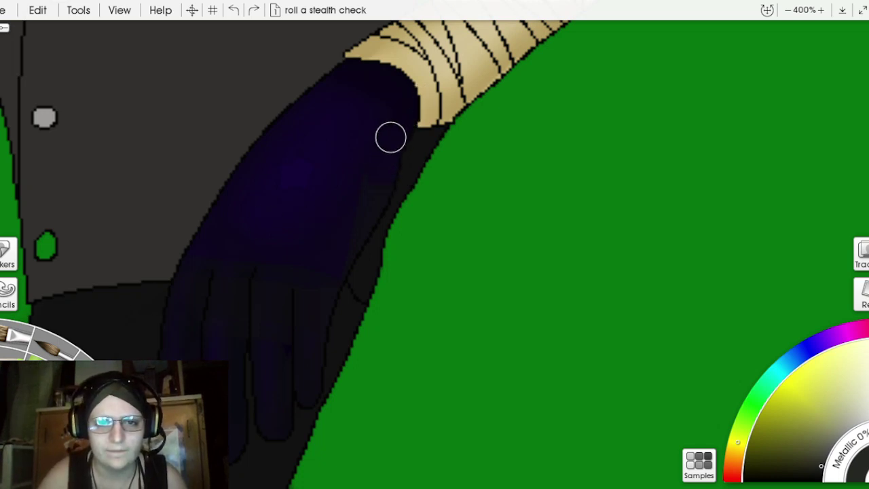
left_click_drag(389, 136, 416, 92)
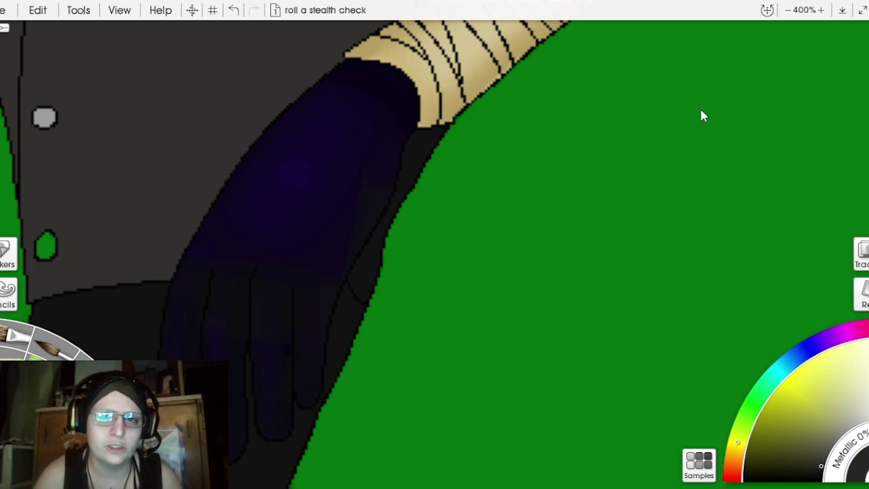
Step: Erase the black trouser shading covering the four purple fingers and the green beside them, undoing one stroke along the way
left_click_drag(702, 116, 738, 38)
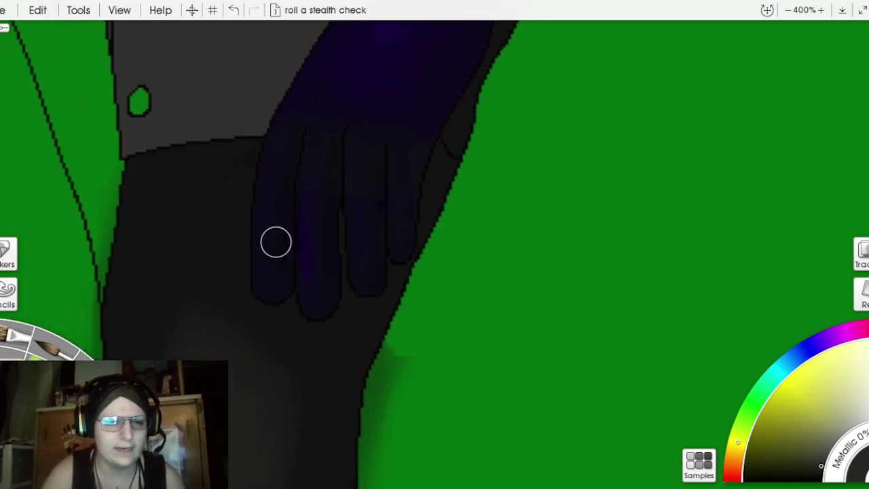
mouse_move(363, 274)
left_mouse_down()
mouse_move(359, 109)
mouse_move(376, 190)
mouse_move(387, 118)
mouse_move(395, 182)
mouse_move(405, 130)
mouse_move(406, 171)
mouse_move(432, 103)
mouse_move(400, 179)
mouse_move(396, 223)
mouse_move(404, 176)
mouse_move(400, 214)
mouse_move(406, 164)
mouse_move(410, 177)
mouse_move(384, 217)
mouse_move(401, 248)
mouse_move(403, 205)
mouse_move(364, 278)
mouse_move(374, 287)
mouse_move(370, 208)
mouse_move(363, 279)
mouse_move(366, 132)
left_mouse_up()
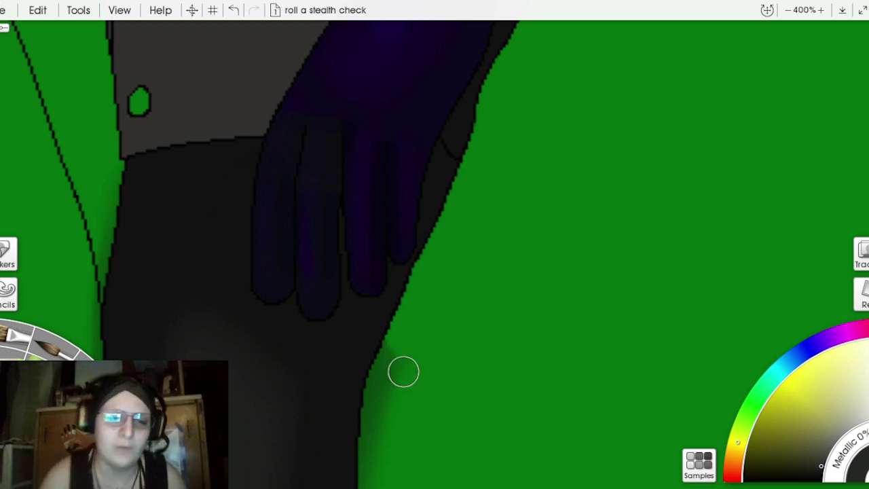
mouse_move(376, 424)
left_mouse_down()
mouse_move(399, 340)
mouse_move(376, 396)
mouse_move(383, 436)
left_mouse_up()
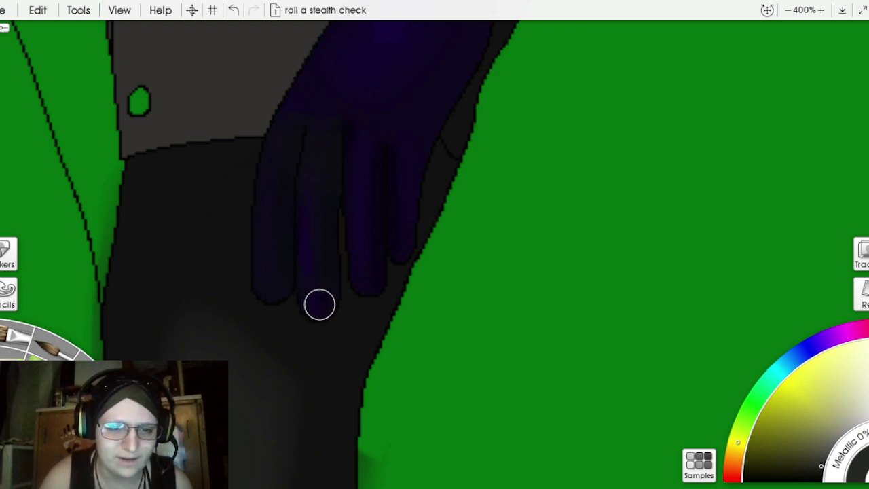
mouse_move(319, 304)
left_mouse_down()
mouse_move(321, 204)
mouse_move(337, 103)
mouse_move(307, 159)
mouse_move(301, 287)
mouse_move(309, 216)
left_mouse_up()
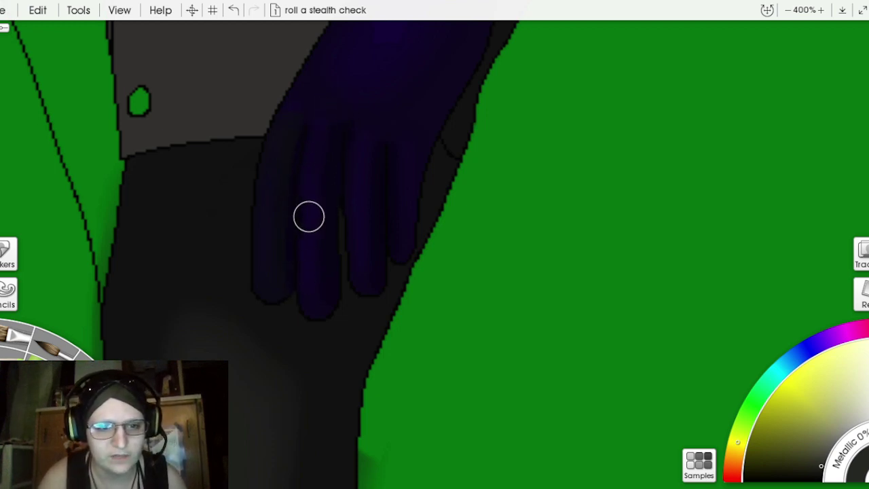
left_click(236, 15)
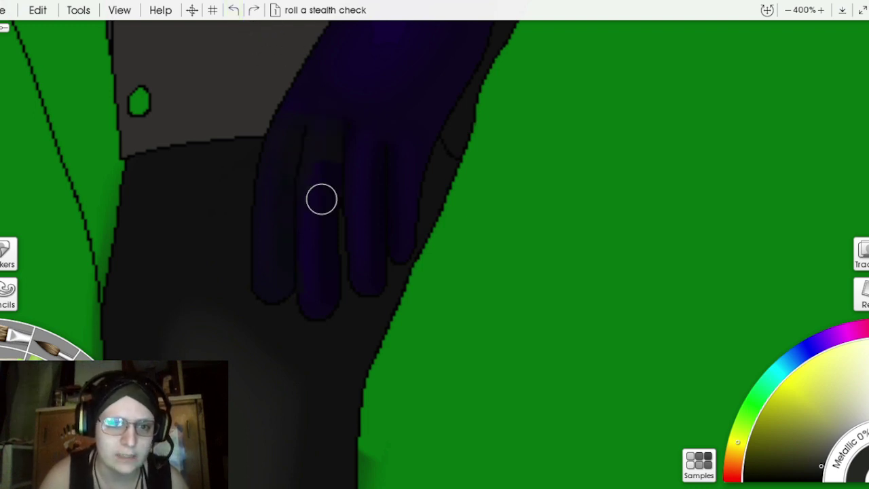
mouse_move(298, 260)
left_mouse_down()
mouse_move(302, 115)
mouse_move(330, 81)
mouse_move(301, 180)
mouse_move(323, 167)
left_mouse_up()
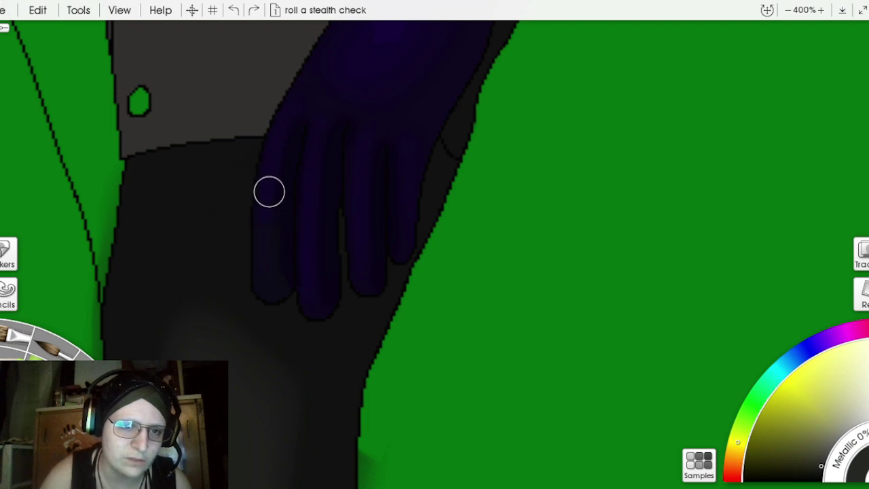
mouse_move(269, 186)
left_mouse_down()
mouse_move(273, 243)
mouse_move(269, 231)
left_mouse_up()
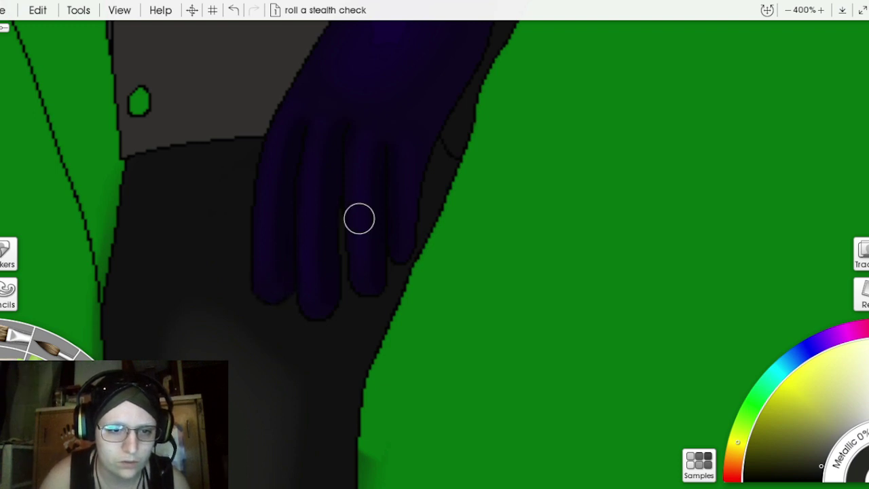
Step: Erase the black shading spilling onto the green along both sides of the upper trouser leg
scroll(762, 91, "left", 5)
scroll(762, 90, "down", 3)
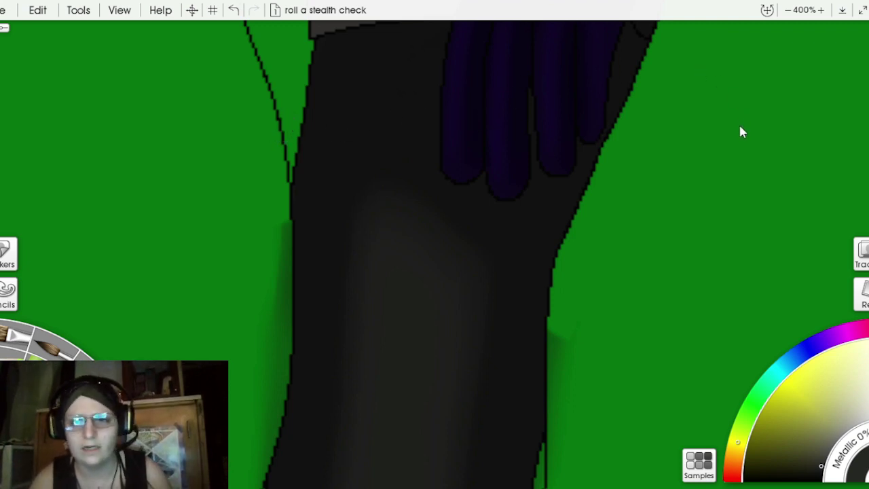
scroll(686, 75, "down", 3)
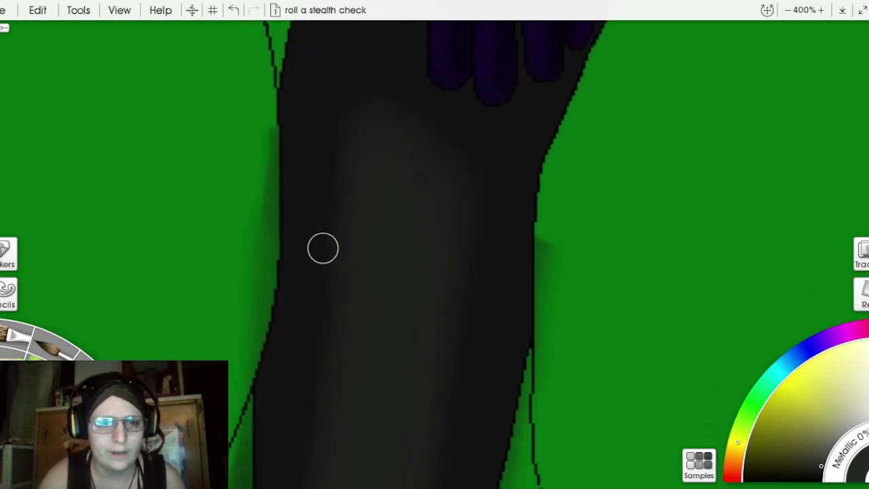
mouse_move(279, 208)
left_mouse_down()
mouse_move(266, 234)
mouse_move(262, 131)
mouse_move(264, 208)
left_mouse_up()
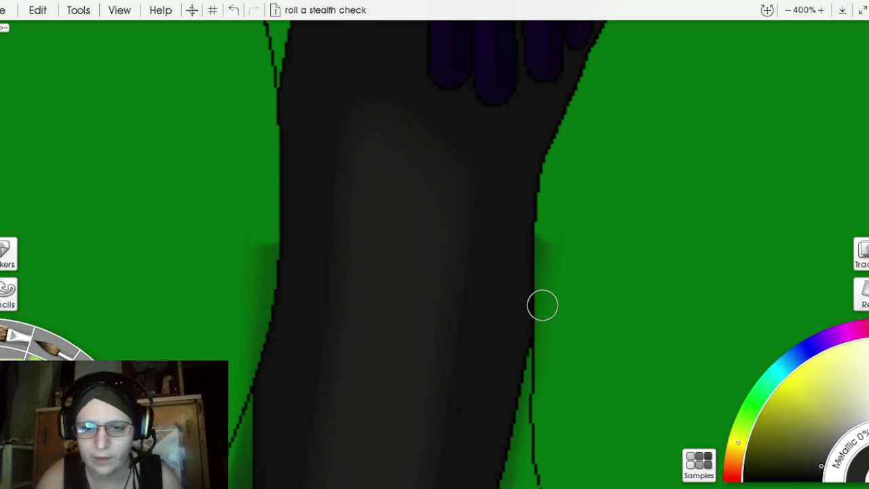
left_click_drag(548, 305, 552, 227)
mouse_move(576, 337)
left_mouse_down()
mouse_move(548, 393)
mouse_move(551, 327)
left_mouse_up()
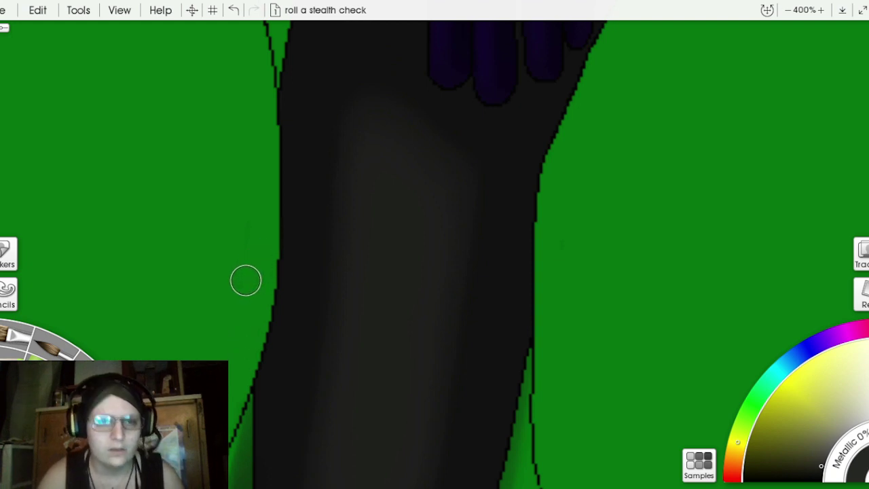
Step: Erase the black shading spilling onto the green along the sides and around the rounded end of the lower trouser leg
left_click_drag(691, 125, 706, 27)
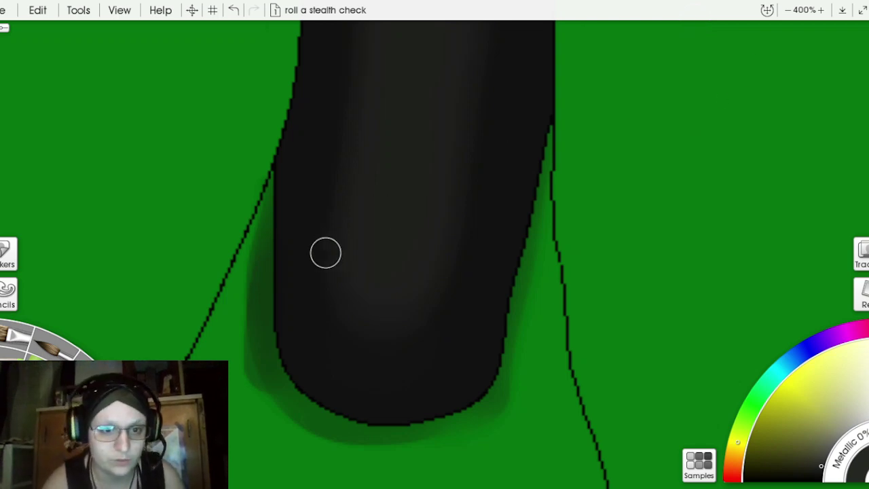
left_click_drag(260, 273, 257, 184)
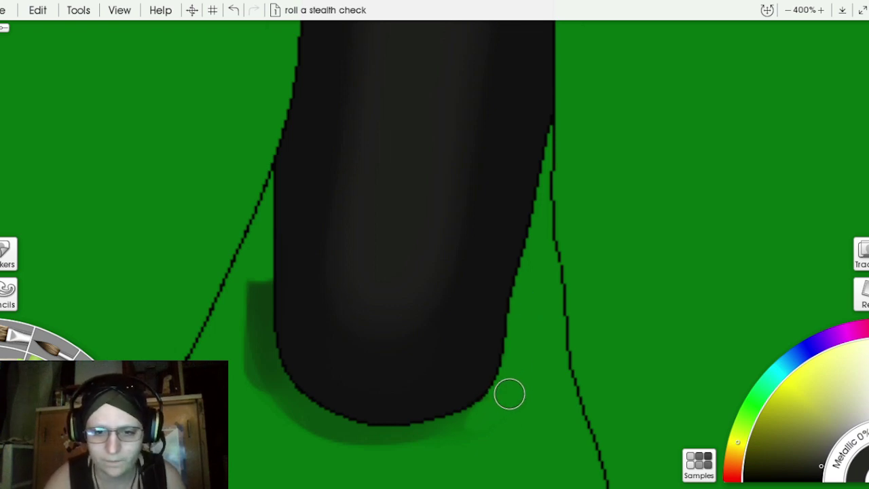
mouse_move(473, 422)
left_mouse_down()
mouse_move(431, 437)
mouse_move(440, 433)
left_mouse_up()
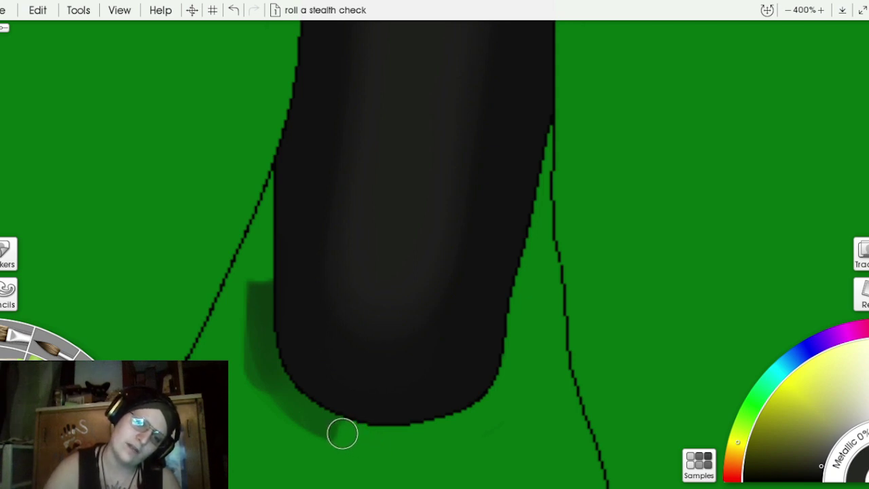
mouse_move(342, 434)
left_mouse_down()
mouse_move(255, 383)
mouse_move(282, 398)
mouse_move(260, 352)
mouse_move(269, 374)
left_mouse_up()
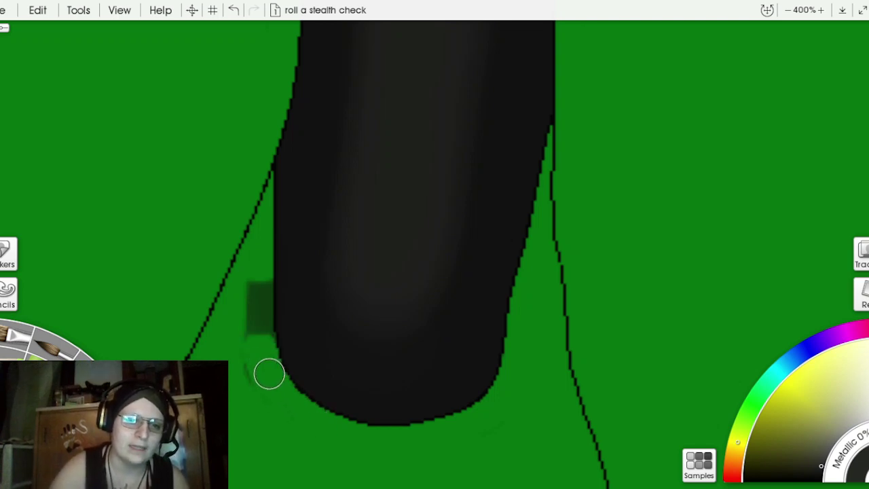
mouse_move(248, 341)
left_mouse_down()
mouse_move(254, 265)
mouse_move(260, 343)
mouse_move(259, 291)
mouse_move(252, 311)
mouse_move(258, 282)
mouse_move(260, 320)
mouse_move(252, 353)
left_mouse_up()
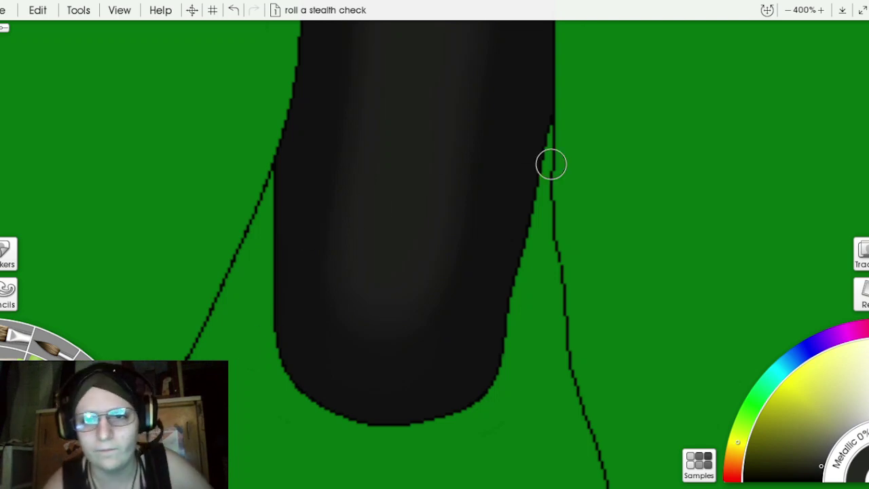
Step: Hide the green background, fill the vest's unpainted lowest button with grey, and show the background again
scroll(674, 92, "down", 5)
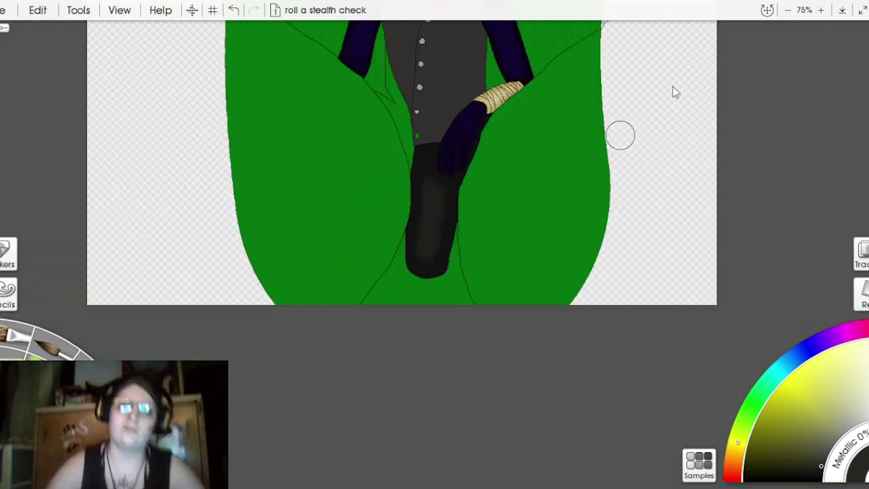
scroll(674, 92, "down", 1)
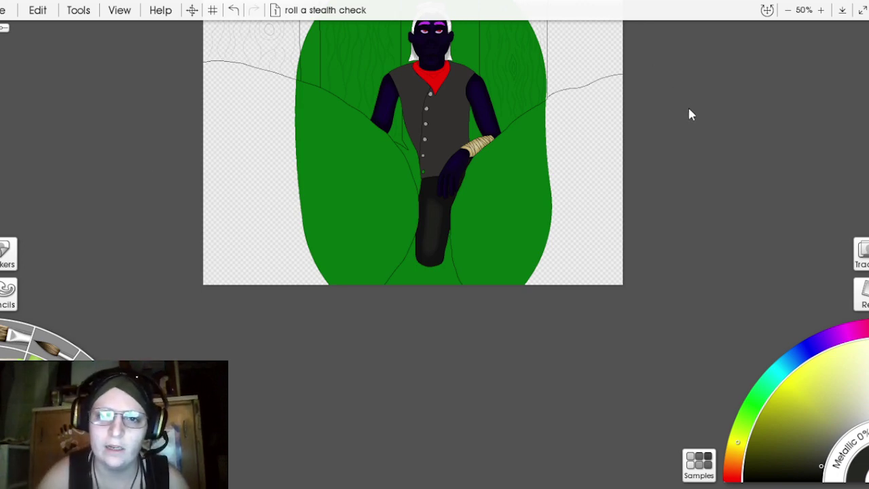
left_click_drag(689, 114, 633, 219)
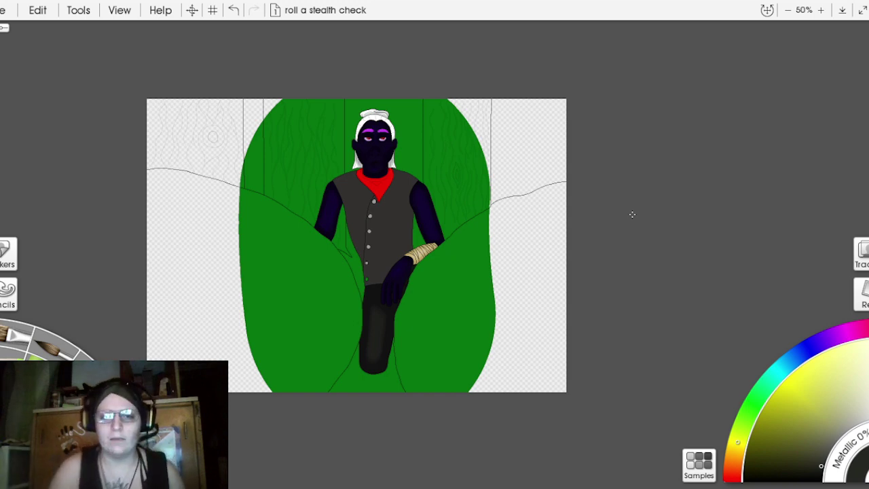
scroll(712, 82, "up", 5)
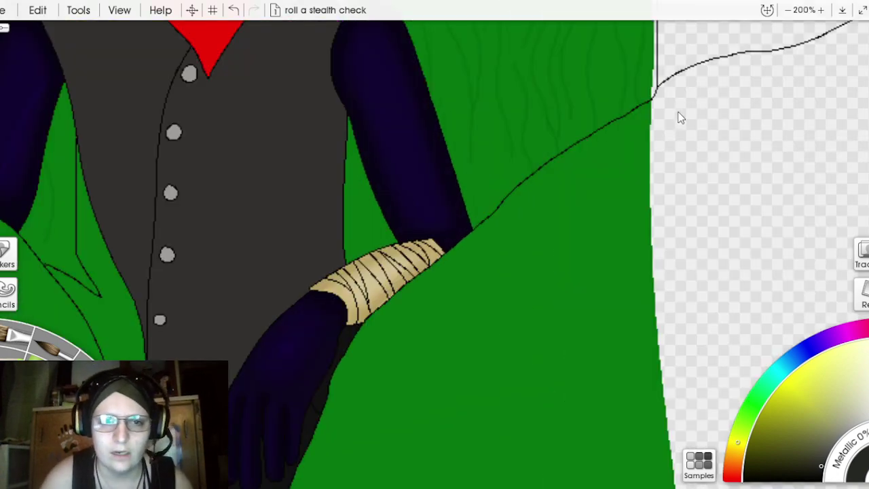
left_click_drag(681, 119, 852, 158)
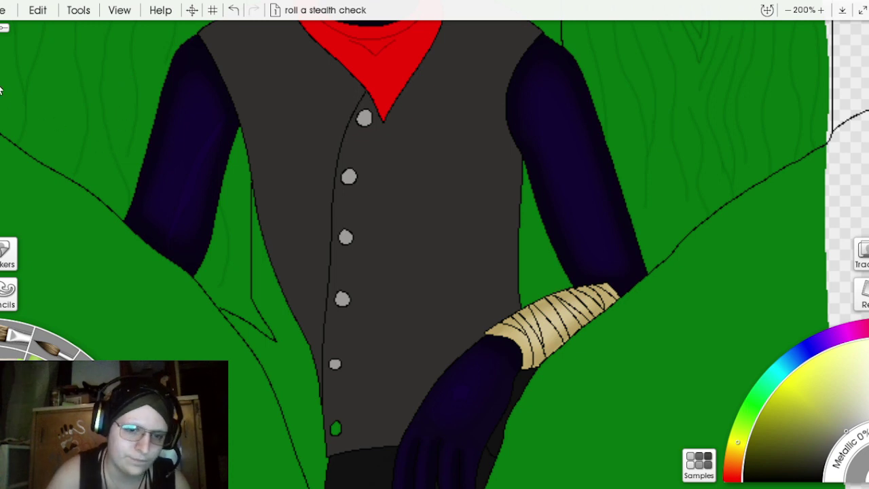
key("ctrl+z")
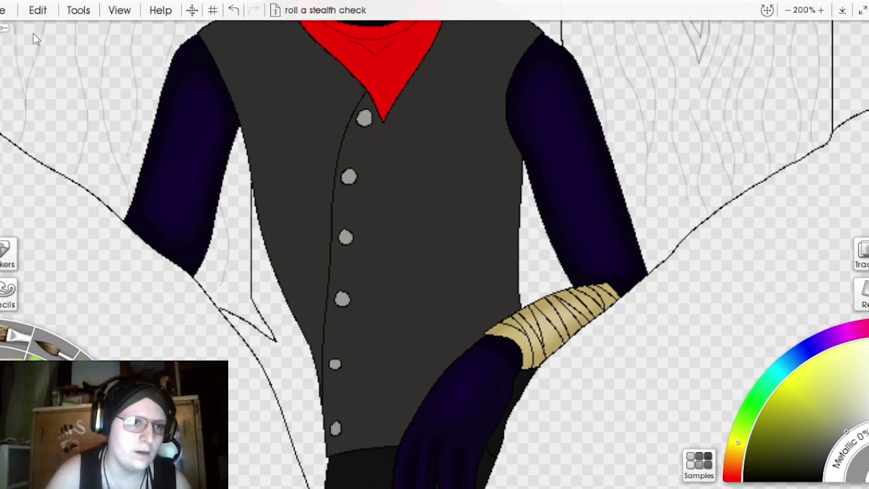
left_click(31, 82)
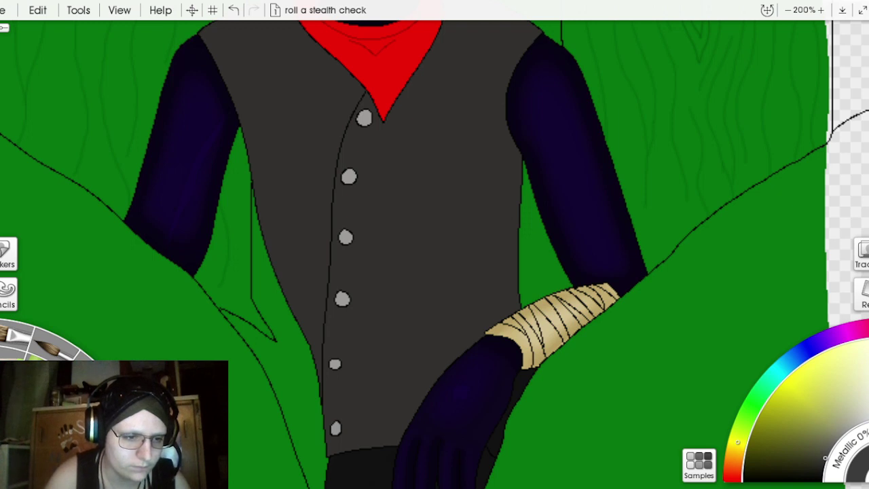
left_click_drag(403, 432, 430, 395)
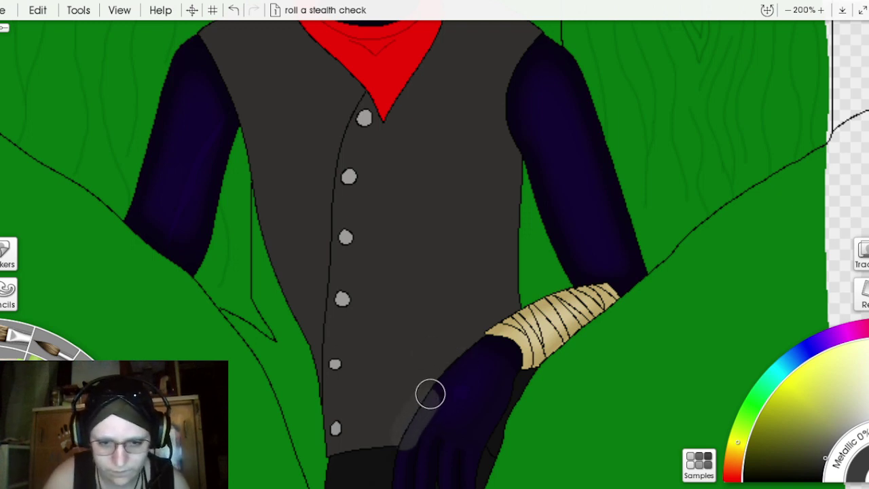
left_click(235, 9)
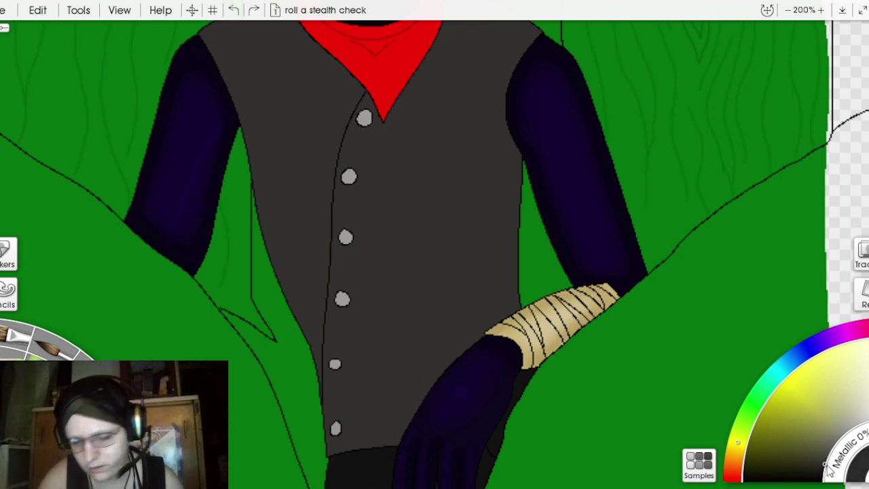
mouse_move(417, 427)
left_mouse_down()
mouse_move(406, 432)
mouse_move(413, 417)
left_mouse_up()
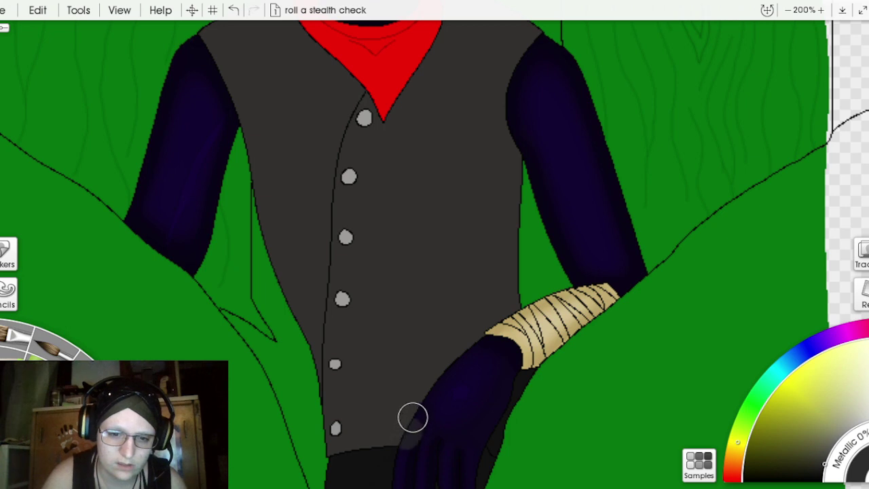
left_click(232, 11)
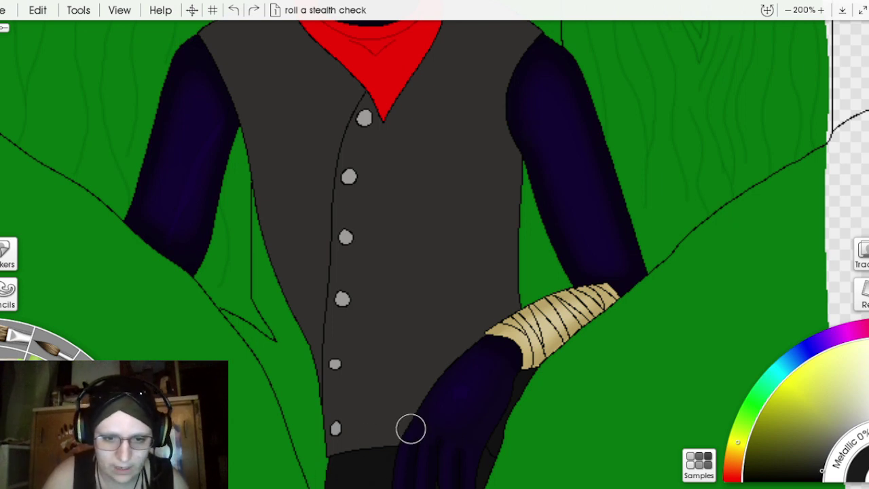
Step: Shade the vest in darker grey along the hand, side edge and front opening, and around the red scarf and buttons
mouse_move(406, 434)
left_mouse_down()
mouse_move(465, 353)
mouse_move(514, 320)
mouse_move(522, 154)
left_mouse_up()
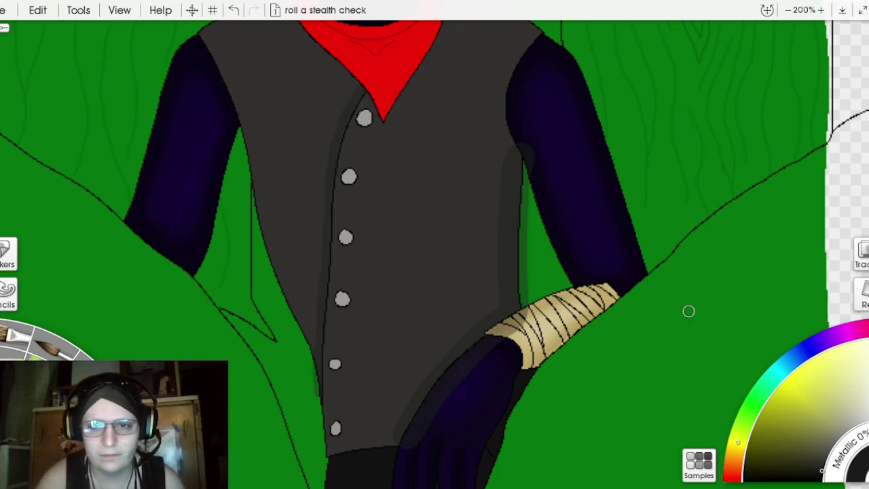
left_click_drag(695, 116, 733, 288)
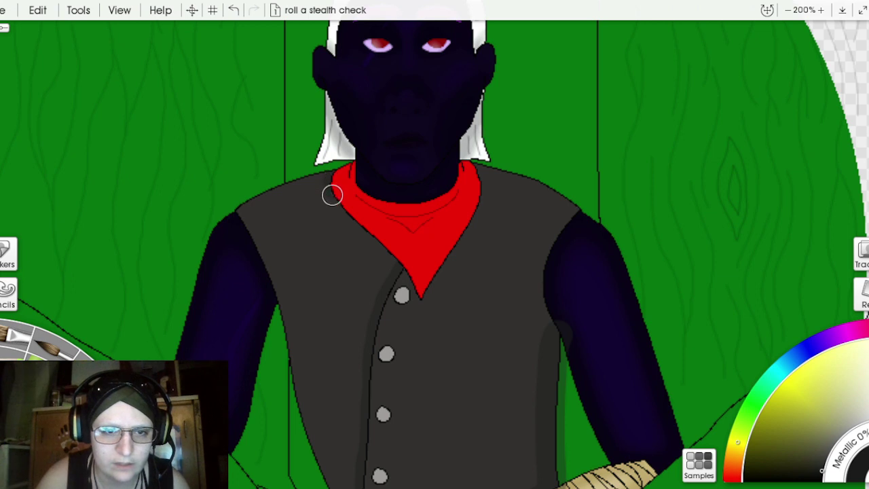
left_click_drag(332, 195, 419, 299)
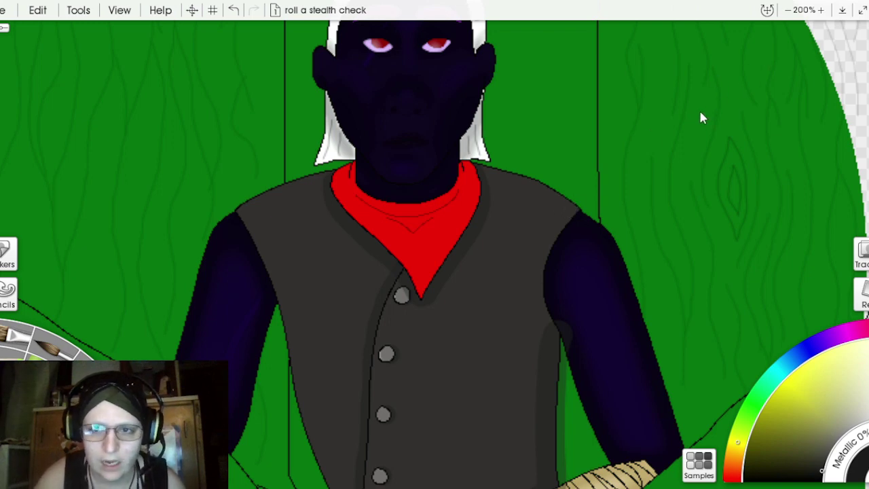
Step: Show the vest's fold lines and shade the chest between the folds and below the curved waist fold in darker grey
scroll(702, 118, "down", 3)
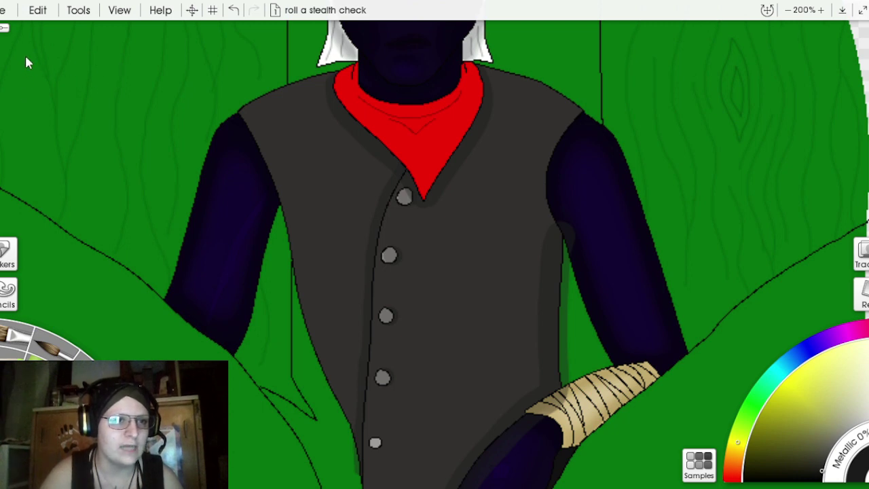
key("ctrl+z")
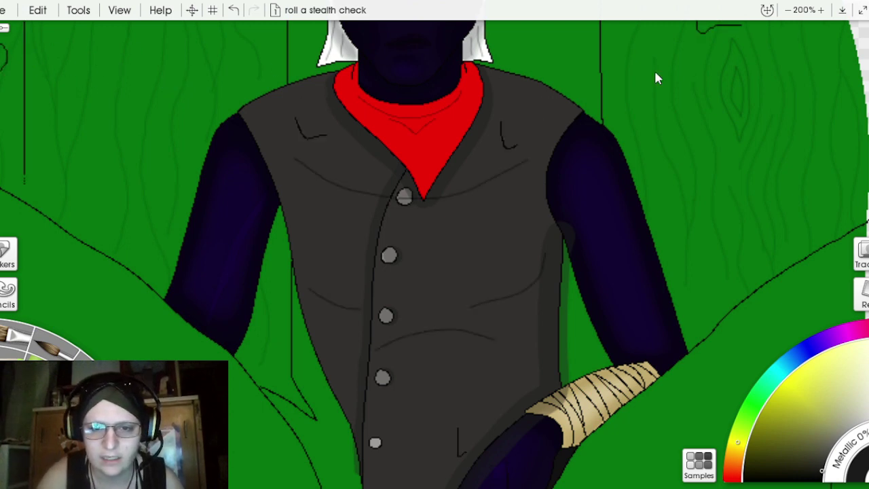
mouse_move(703, 121)
left_mouse_down()
mouse_move(694, 45)
mouse_move(745, 113)
mouse_move(731, 31)
mouse_move(698, 120)
mouse_move(728, 68)
mouse_move(693, 14)
mouse_move(715, 170)
mouse_move(741, 115)
mouse_move(745, 59)
mouse_move(695, 60)
left_mouse_up()
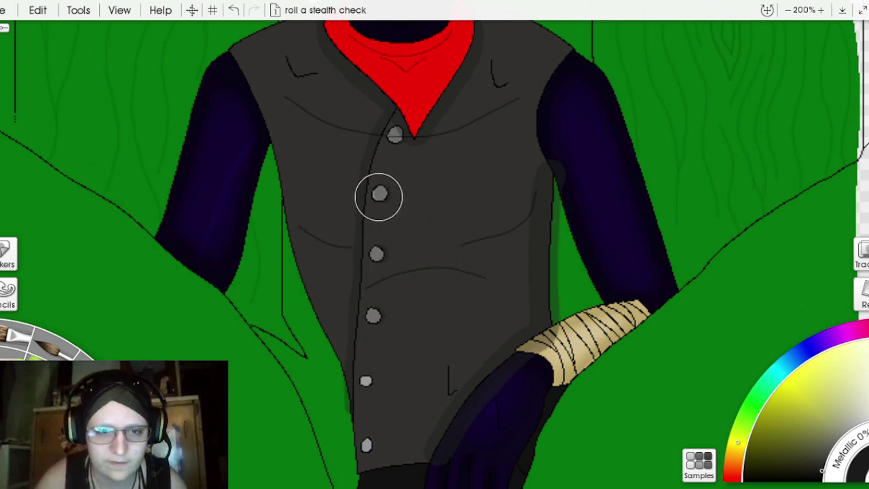
mouse_move(312, 209)
left_mouse_down()
mouse_move(348, 226)
mouse_move(495, 207)
left_mouse_up()
mouse_move(419, 236)
left_mouse_down()
mouse_move(346, 226)
mouse_move(309, 207)
mouse_move(383, 229)
mouse_move(470, 219)
left_mouse_up()
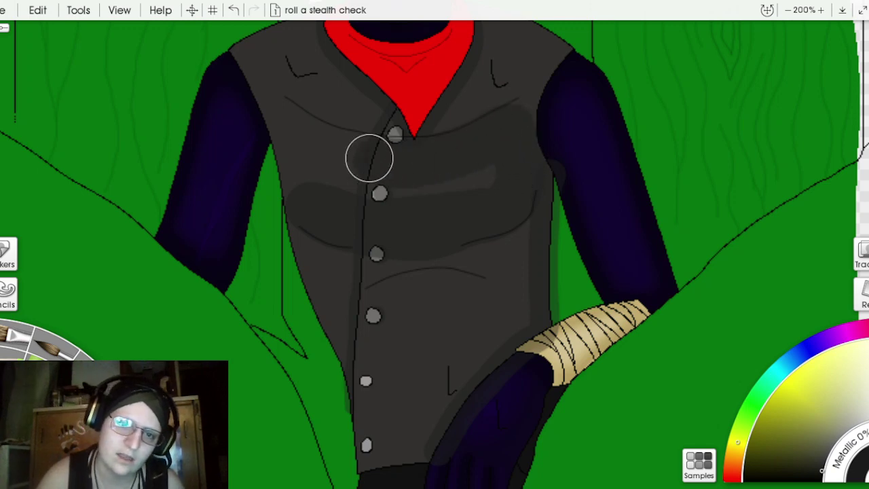
mouse_move(302, 133)
left_mouse_down()
mouse_move(285, 116)
mouse_move(307, 192)
mouse_move(448, 197)
mouse_move(501, 166)
mouse_move(399, 200)
mouse_move(491, 233)
left_mouse_up()
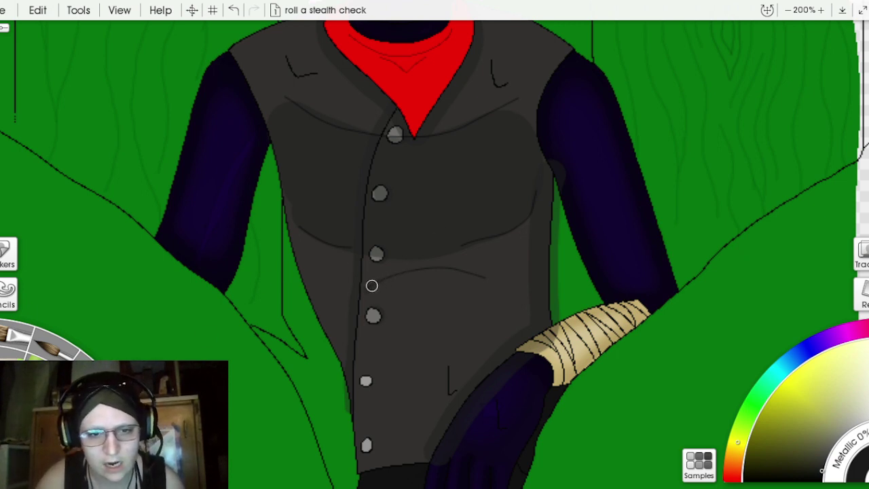
mouse_move(371, 285)
left_mouse_down()
mouse_move(444, 269)
mouse_move(484, 277)
mouse_move(414, 276)
mouse_move(367, 294)
mouse_move(426, 279)
mouse_move(484, 288)
mouse_move(415, 273)
left_mouse_up()
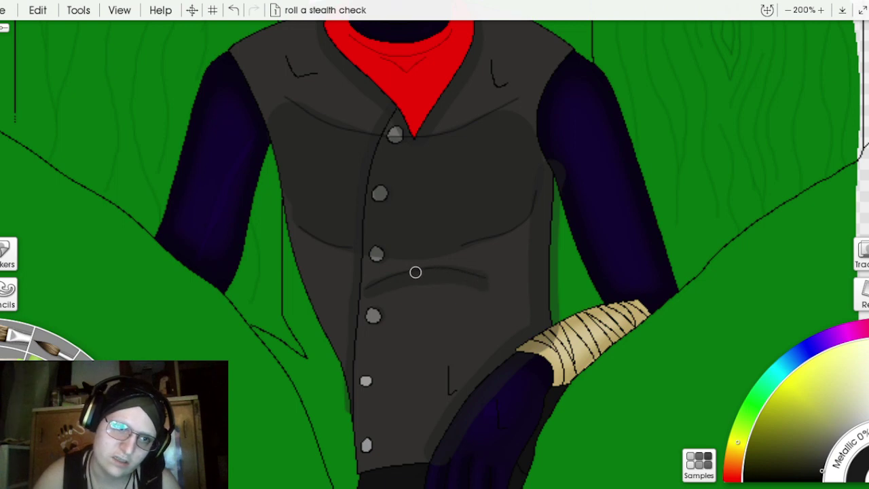